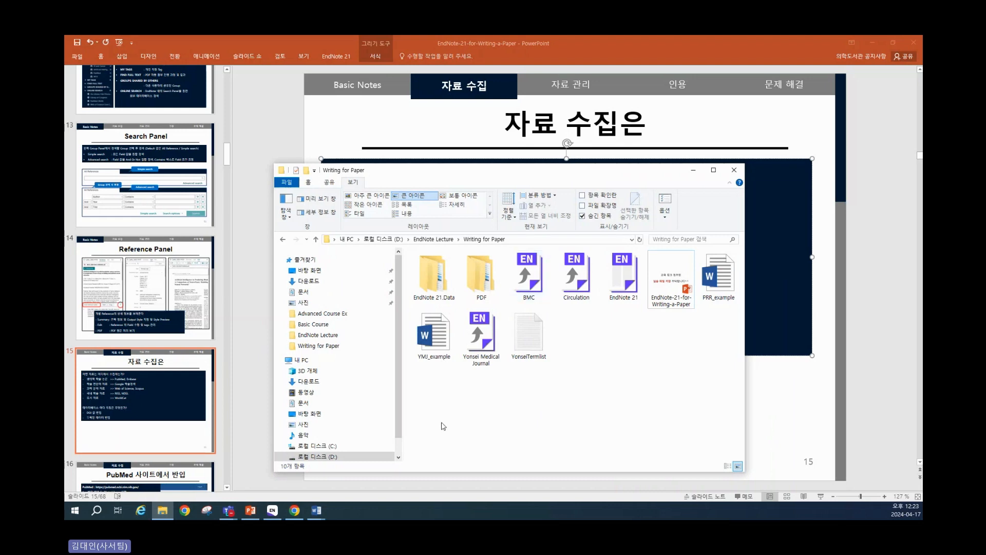
Switch to EndNote and open the summary of the 2011 reference "Measuring stigma in people with lung cancer".
left_click(273, 511)
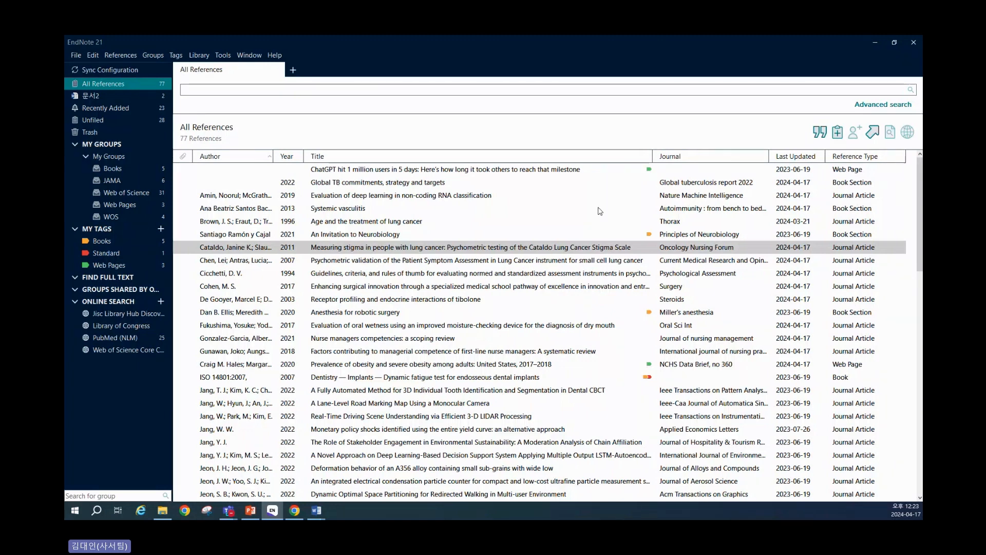
left_click(566, 251)
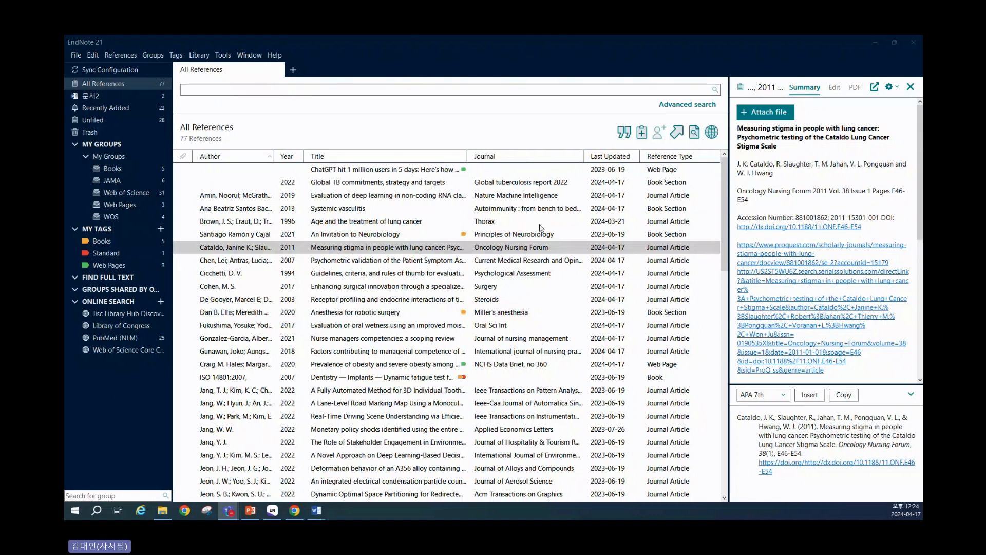
Add the Pages and DOI fields as columns in the All References list.
right_click(619, 161)
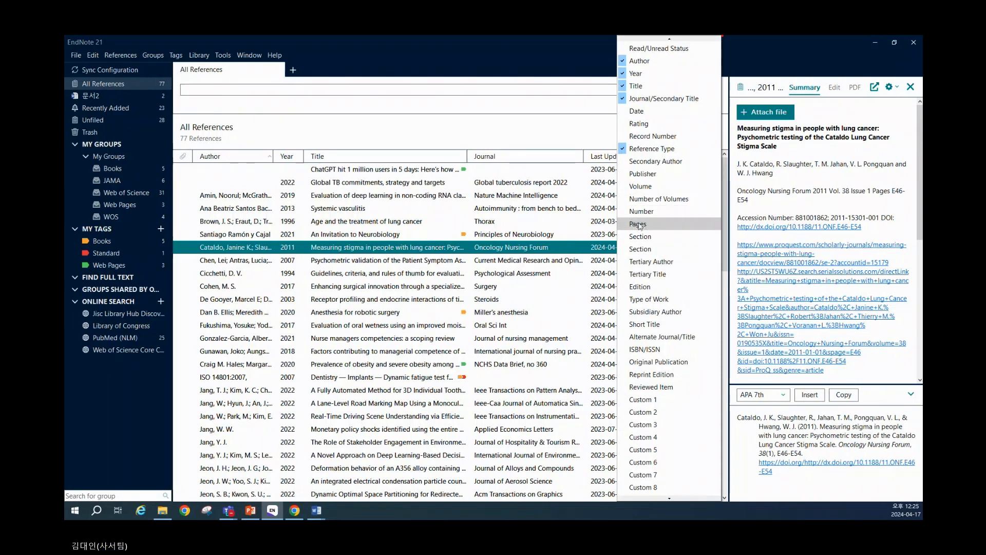
left_click(637, 224)
right_click(618, 156)
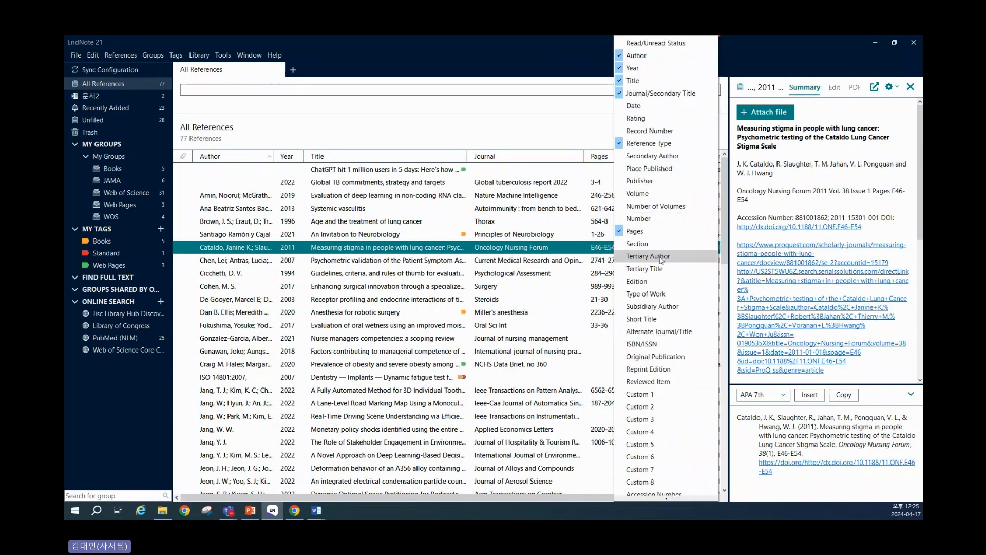
scroll(661, 261, "down", 4)
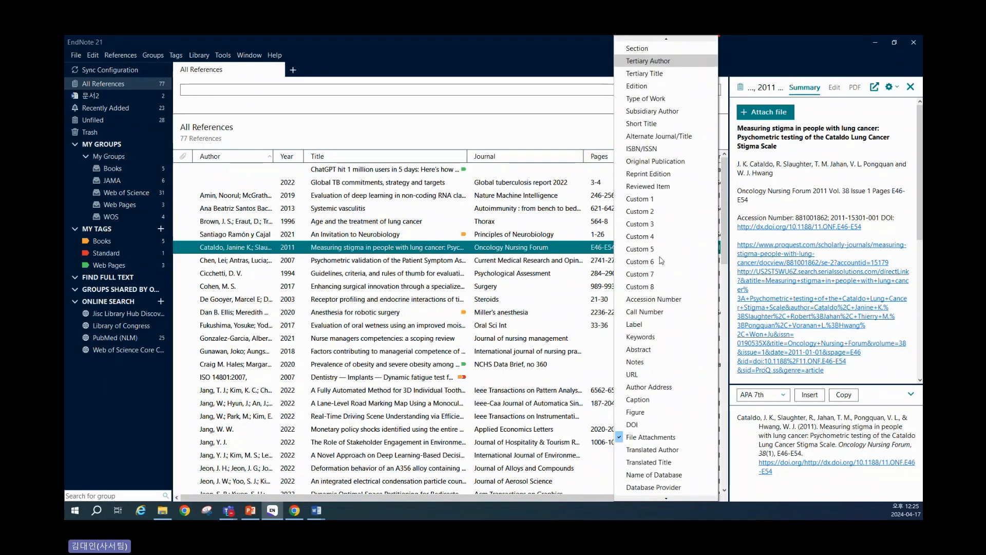
scroll(661, 261, "down", 2)
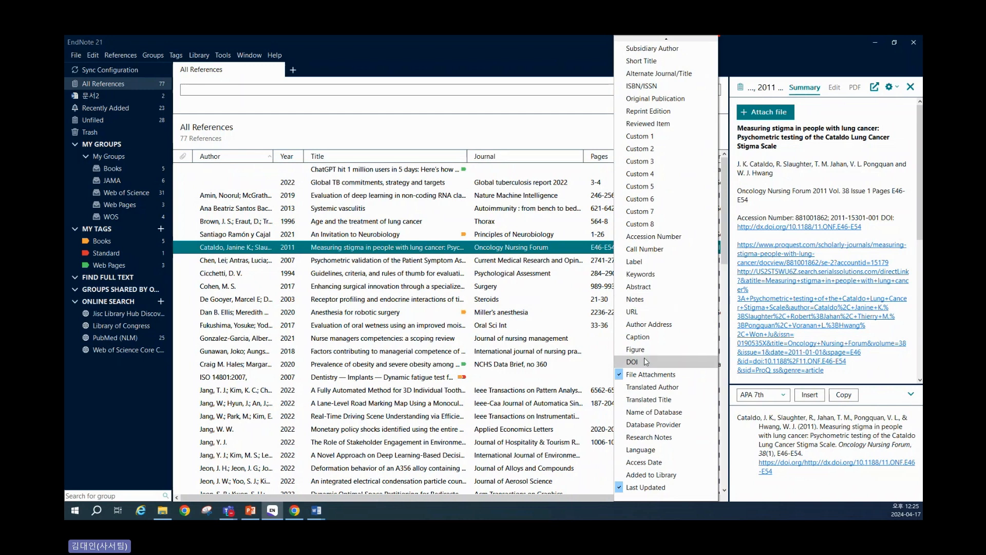
left_click(640, 365)
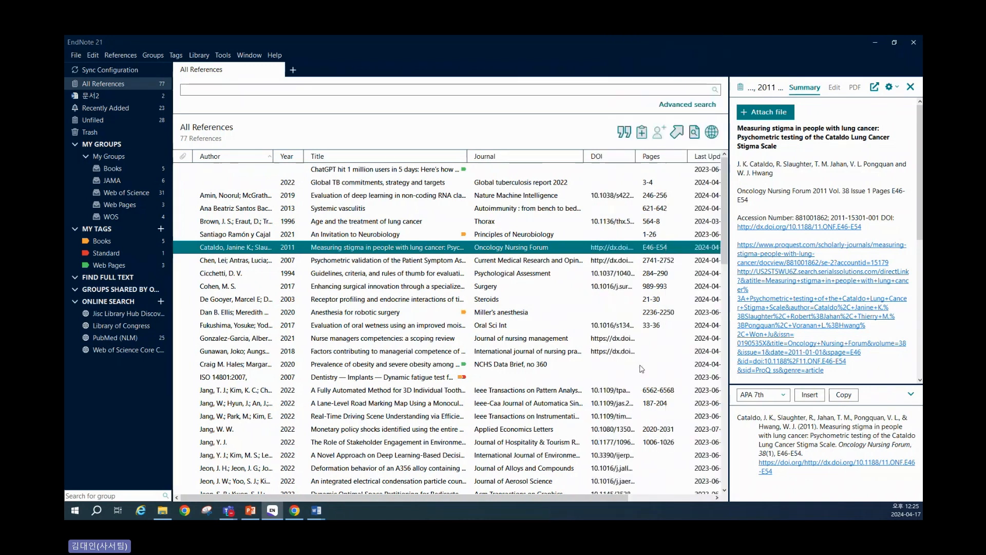
Remove the Last Updated column from the reference list.
right_click(622, 159)
scroll(651, 329, "down", 8)
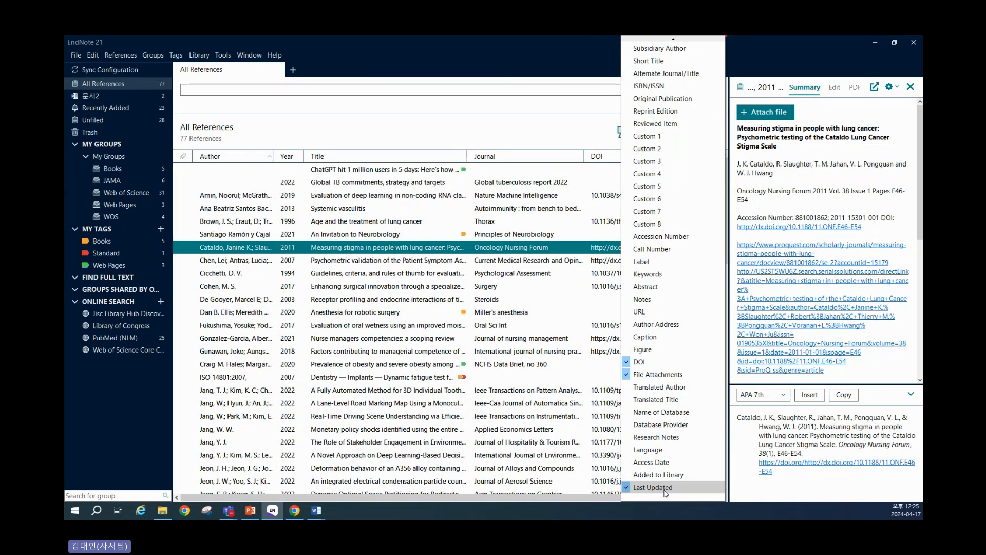
left_click(652, 487)
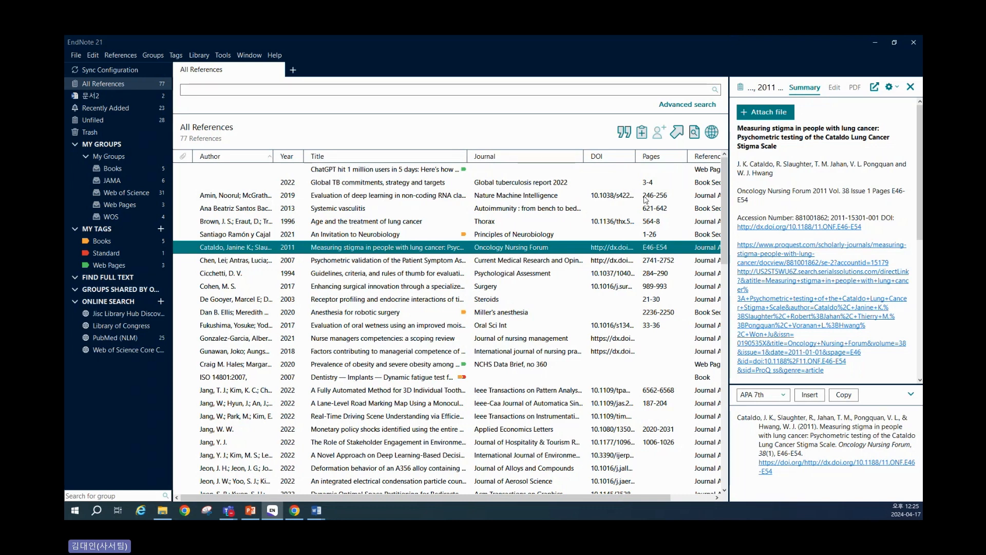
Sort the references by DOI and select the 2008 Psycho-Oncology reference on marital status and non-small cell lung cancer.
scroll(646, 200, "down", 5)
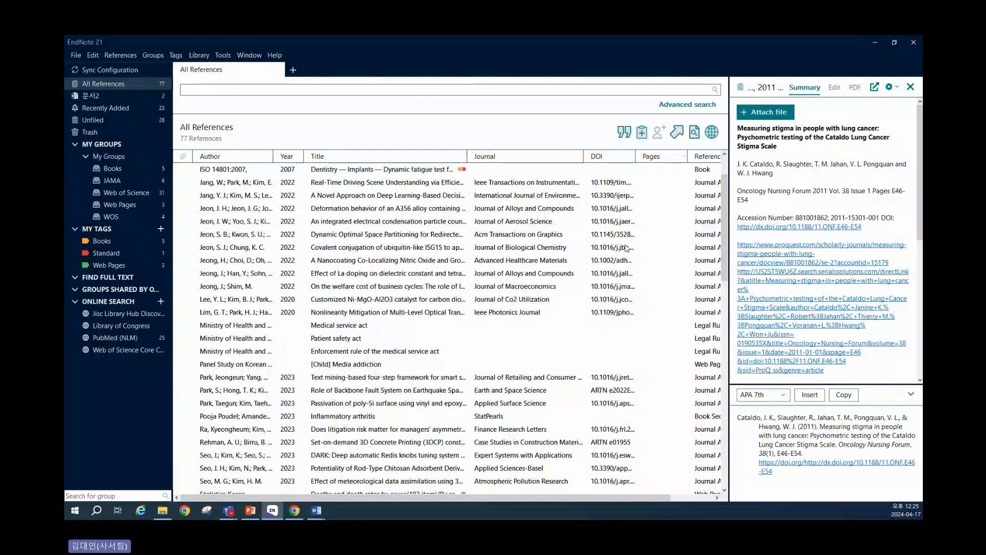
scroll(626, 249, "up", 2)
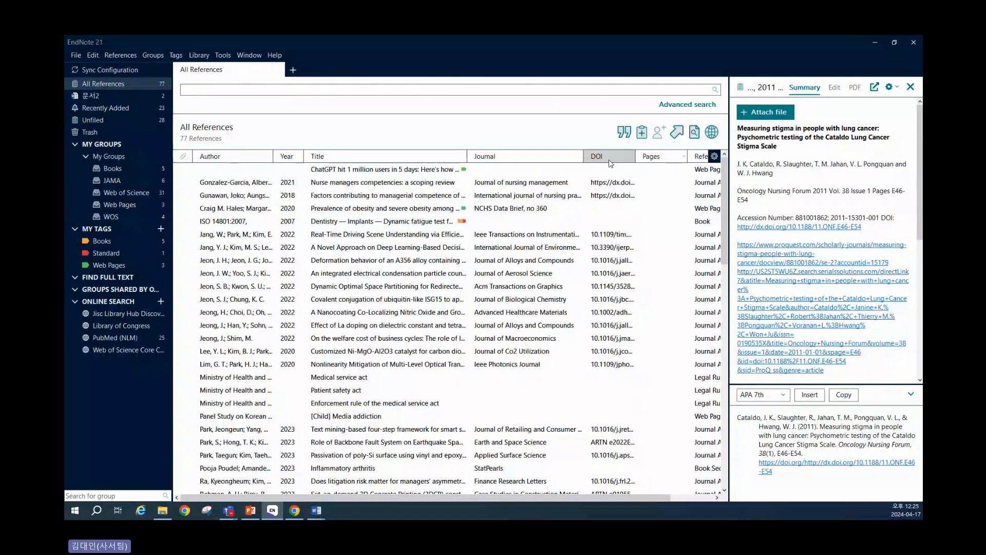
left_click(610, 157)
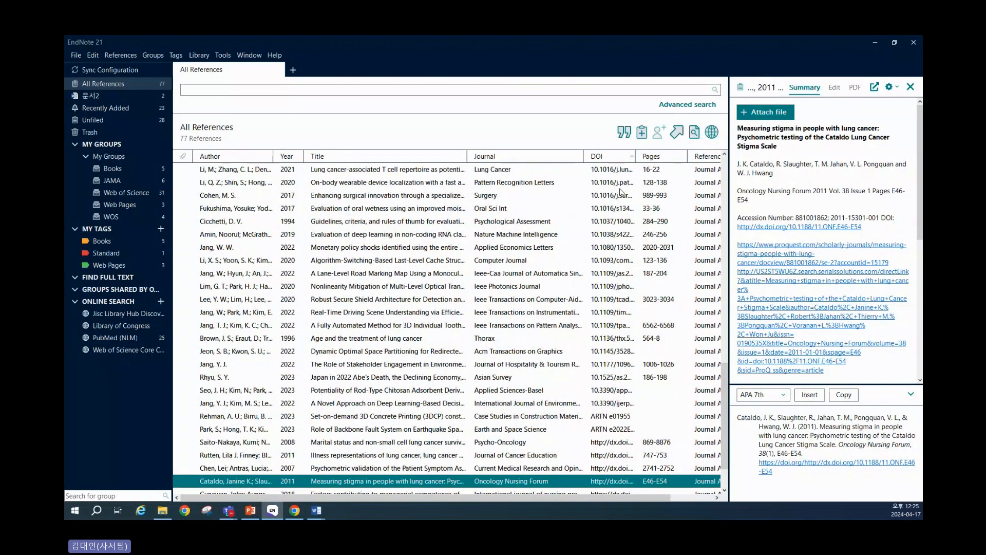
scroll(621, 195, "up", 5)
scroll(620, 207, "down", 7)
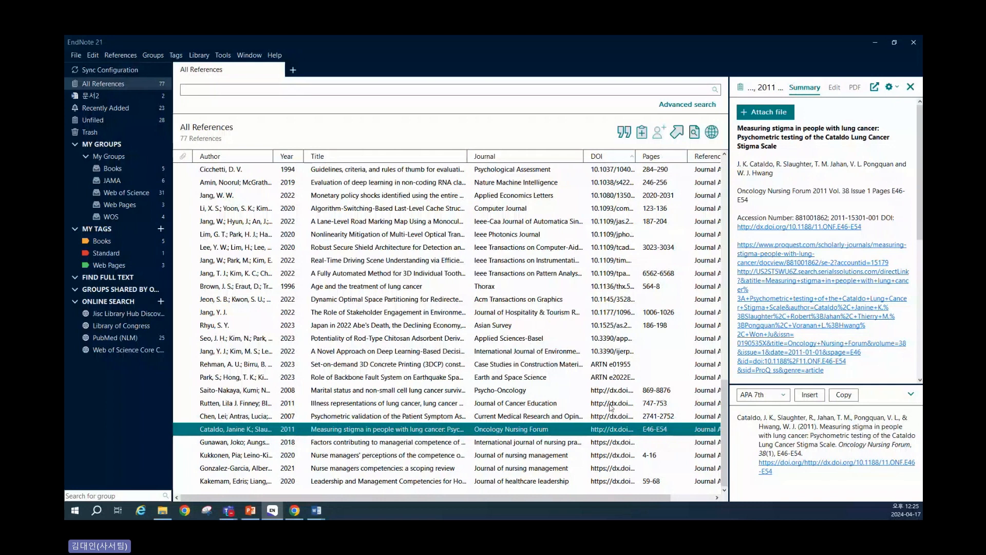
left_click(605, 364)
left_click(614, 391)
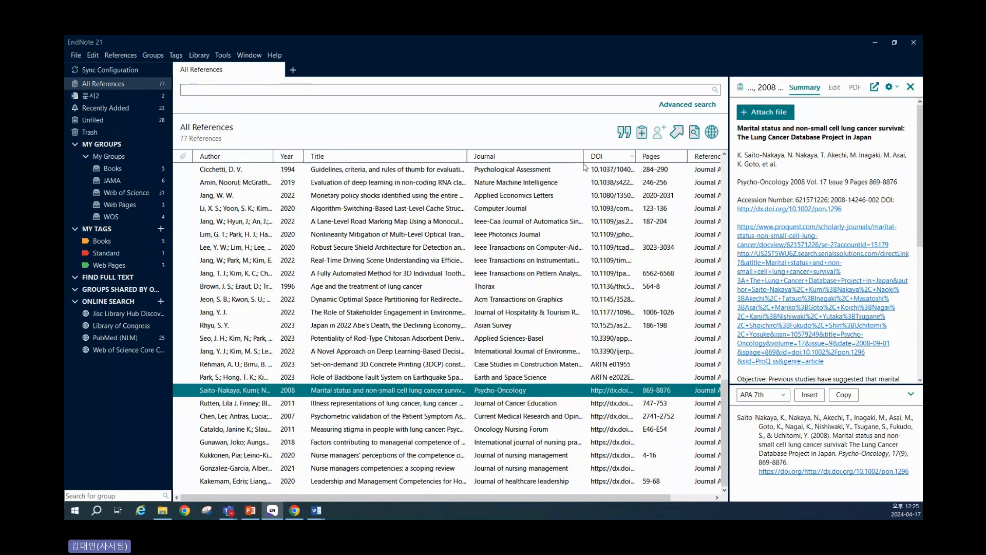
Widen the DOI column and check the DOI and pages of the Acm Transactions on Graphics and Atmospheric Pollution Research references.
left_click_drag(584, 160, 656, 166)
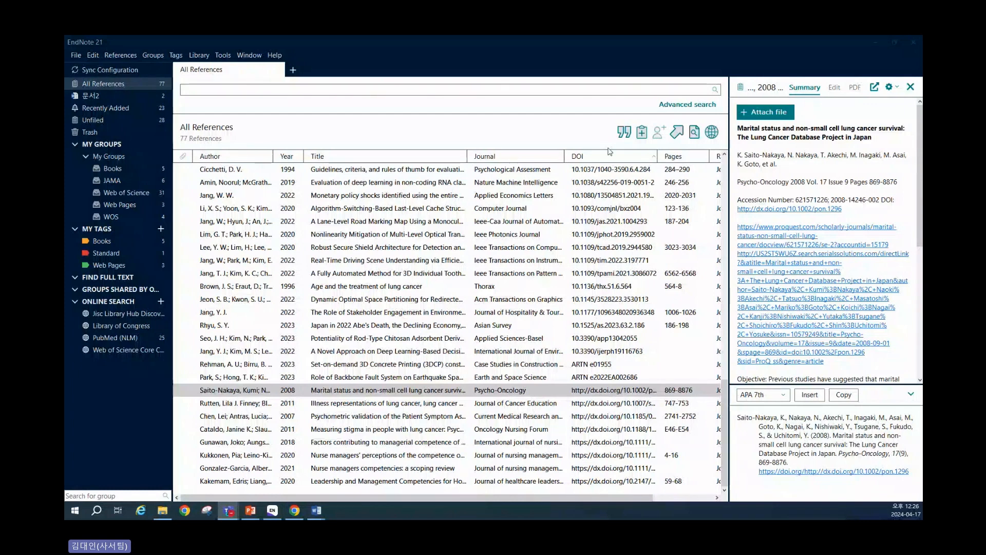
left_click(672, 300)
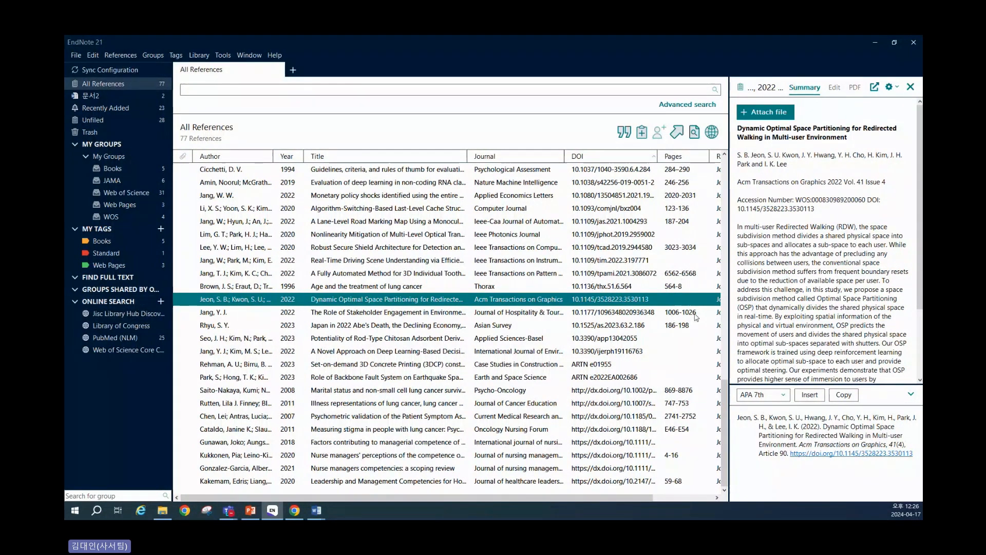
scroll(696, 317, "up", 7)
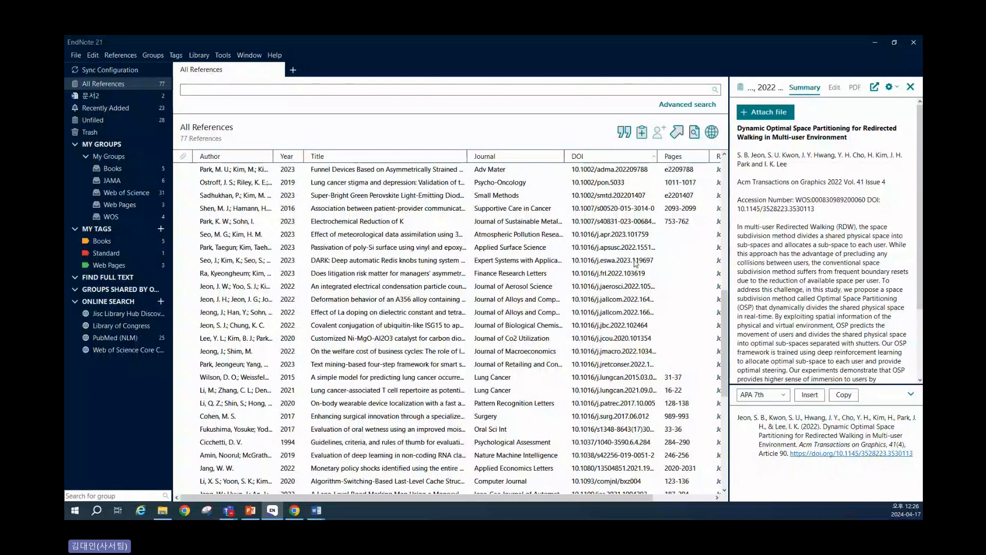
left_click(674, 233)
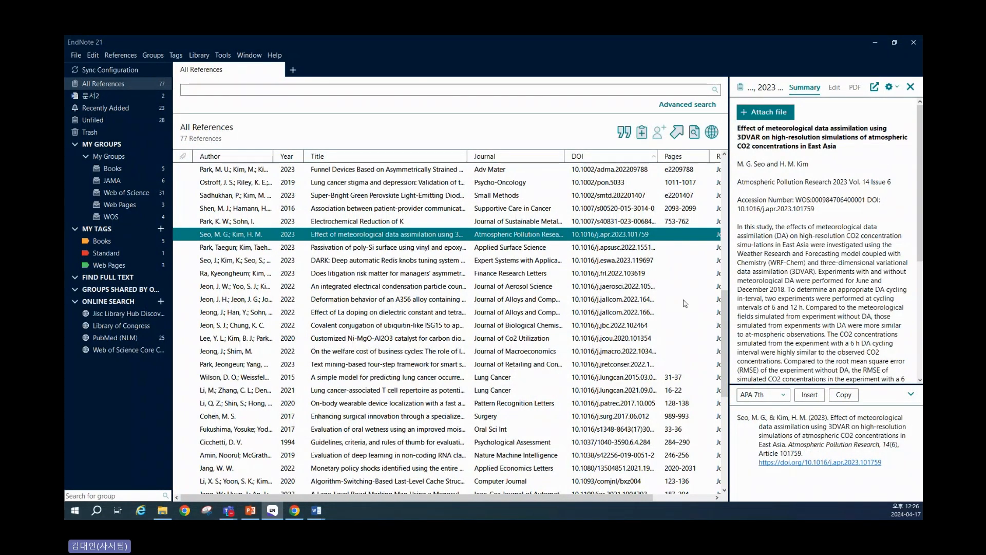
scroll(686, 342, "down", 7)
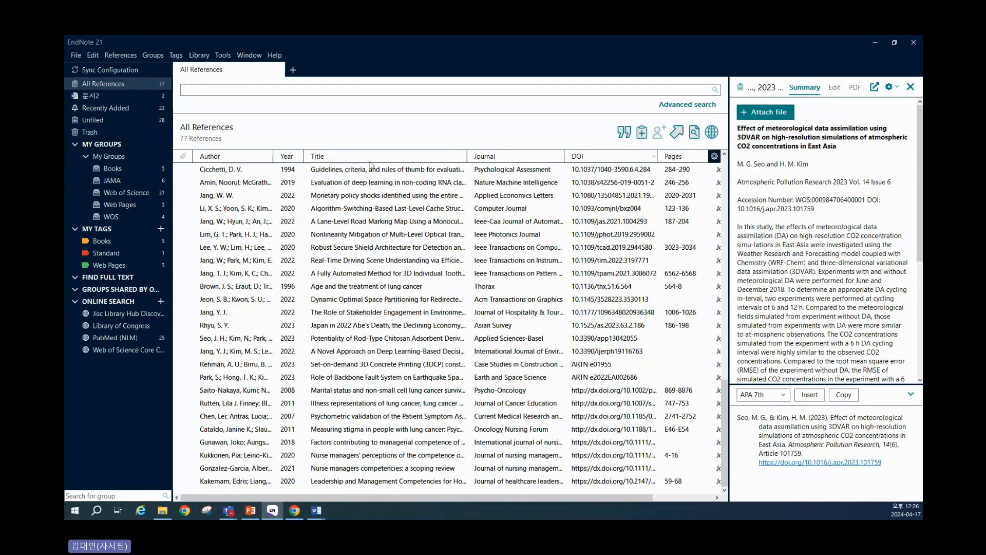
scroll(633, 273, "up", 9)
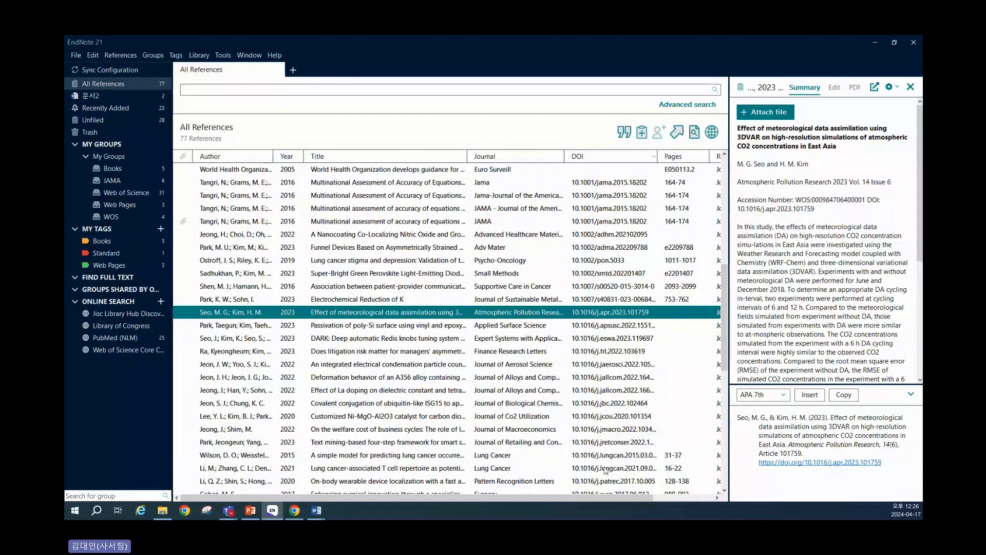
Review the Display Fields preferences that define the library window's columns, then cancel them.
left_click(704, 498)
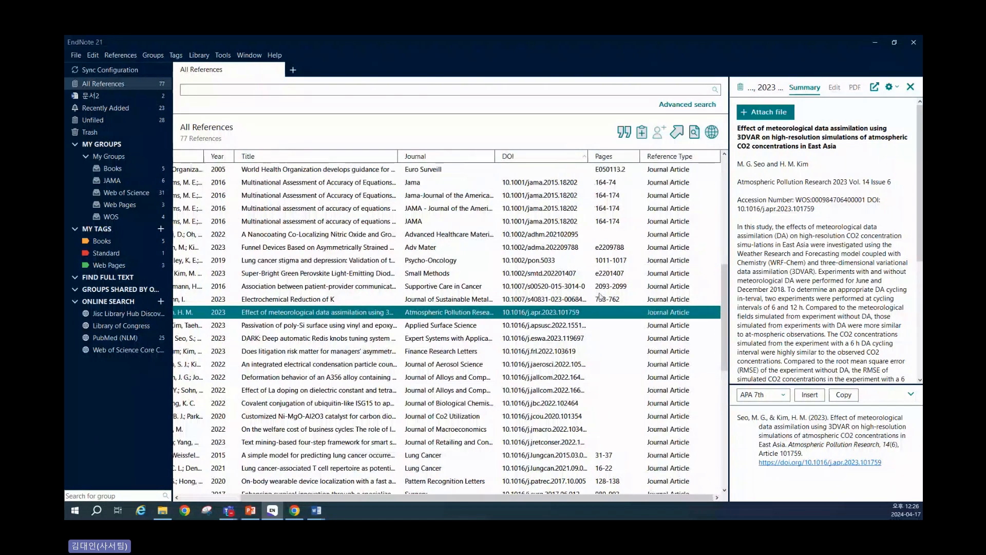
mouse_move(714, 160)
left_click(714, 158)
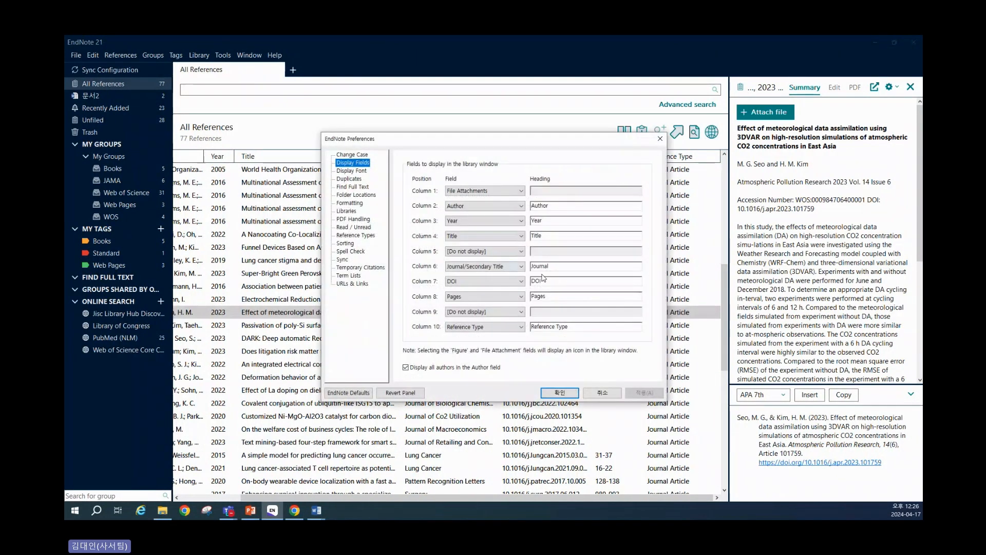
left_click(603, 393)
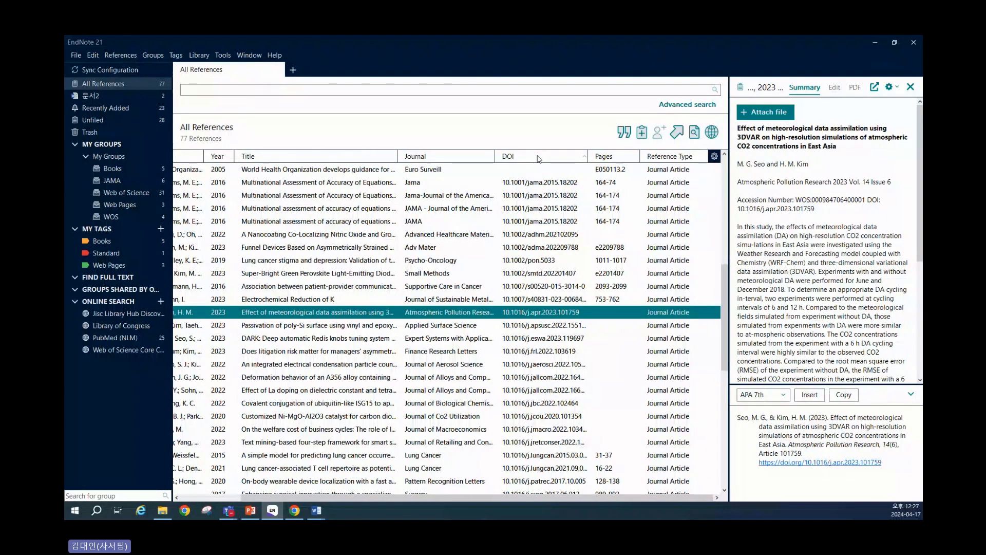
Examine which fields are offered as list columns, close that list and return to the start of the references.
right_click(539, 159)
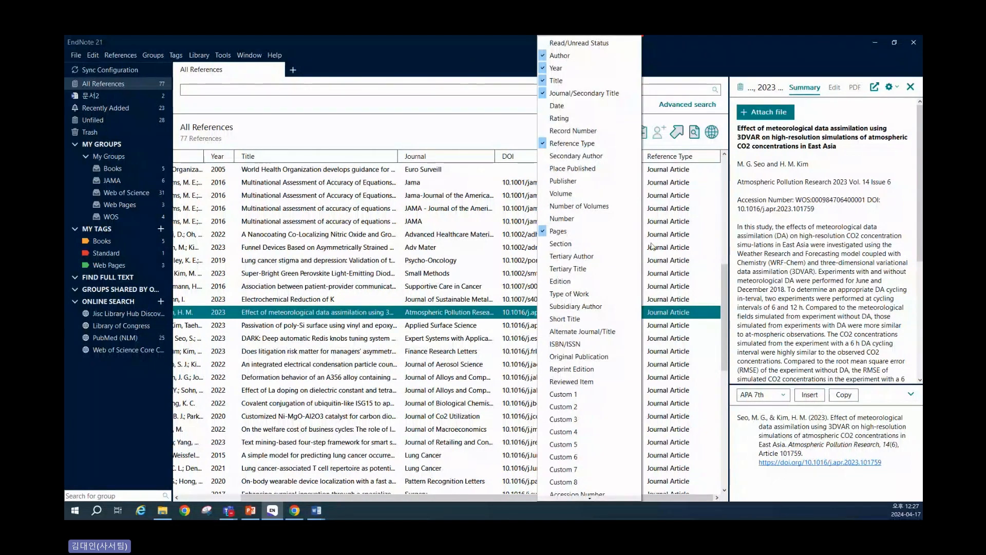
scroll(622, 247, "down", 1)
scroll(618, 246, "down", 4)
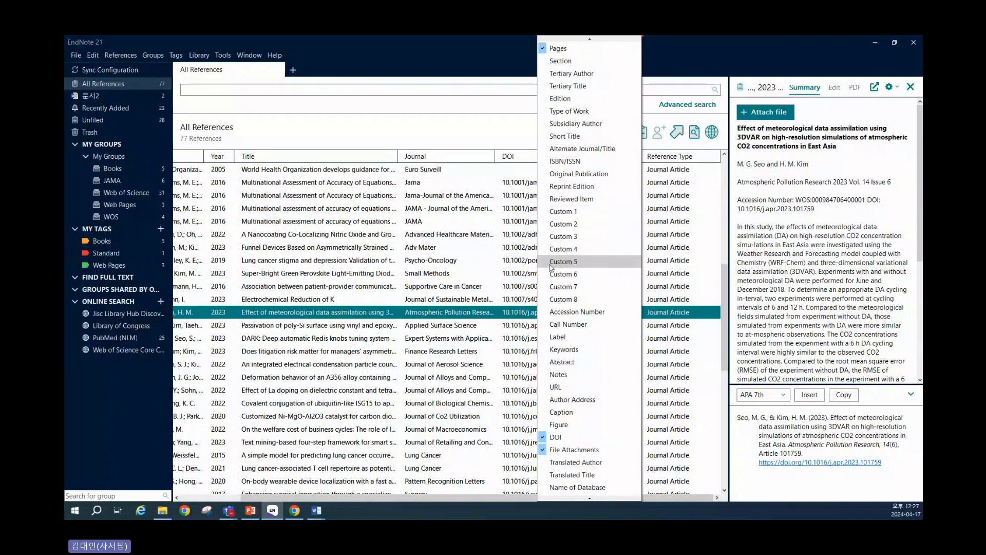
left_click(451, 230)
scroll(452, 230, "up", 8)
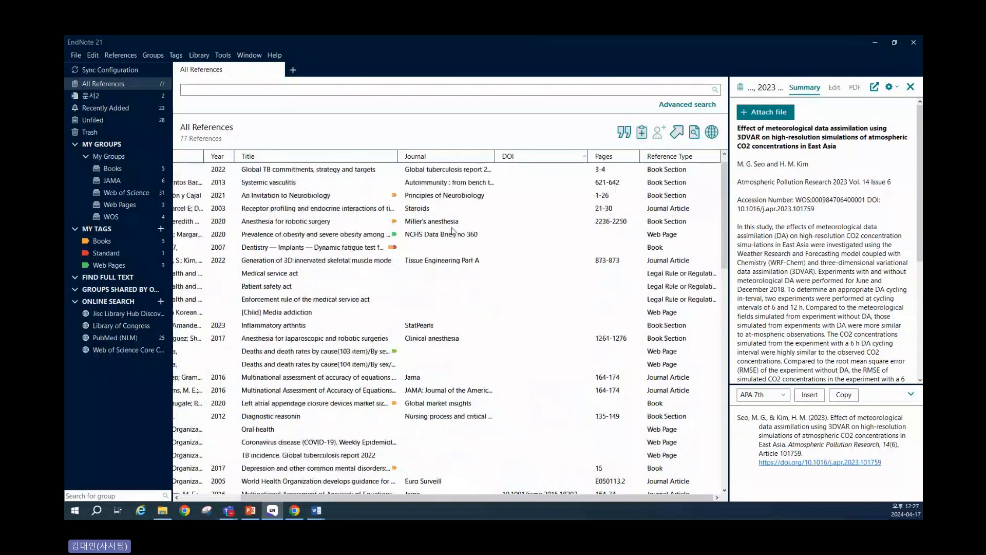
scroll(452, 231, "up", 1)
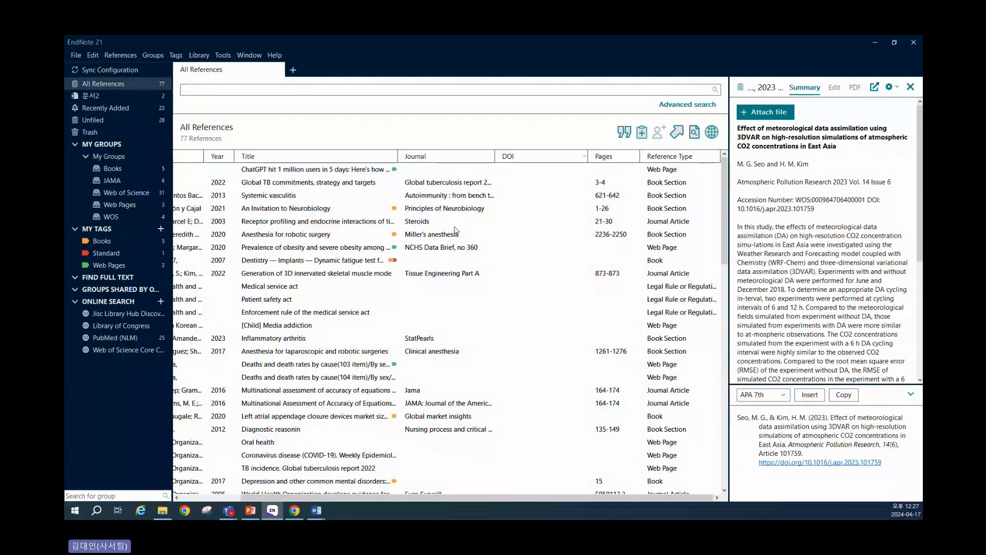
left_click_drag(251, 497, 164, 490)
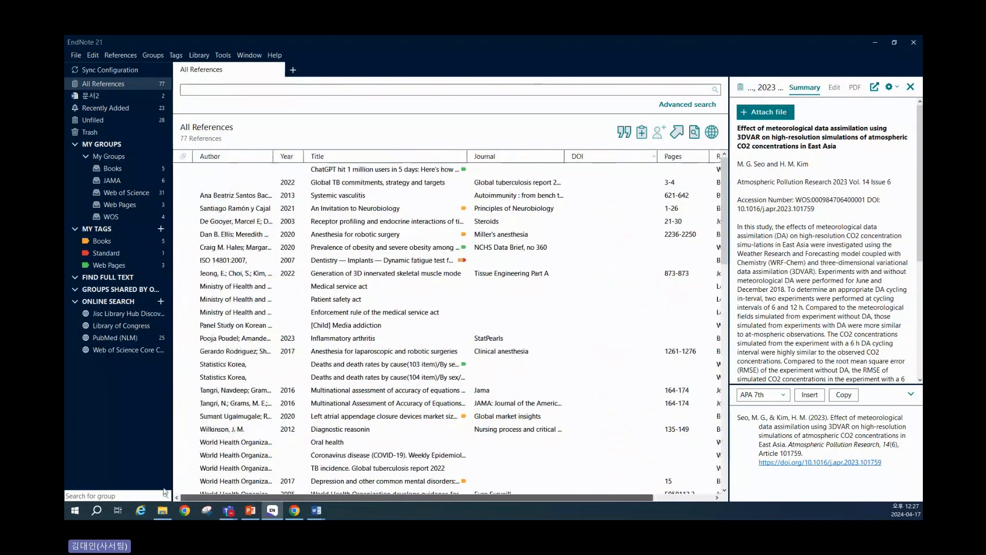
Switch to PowerPoint and show slide 16 about importing references from the PubMed site.
left_click(256, 515)
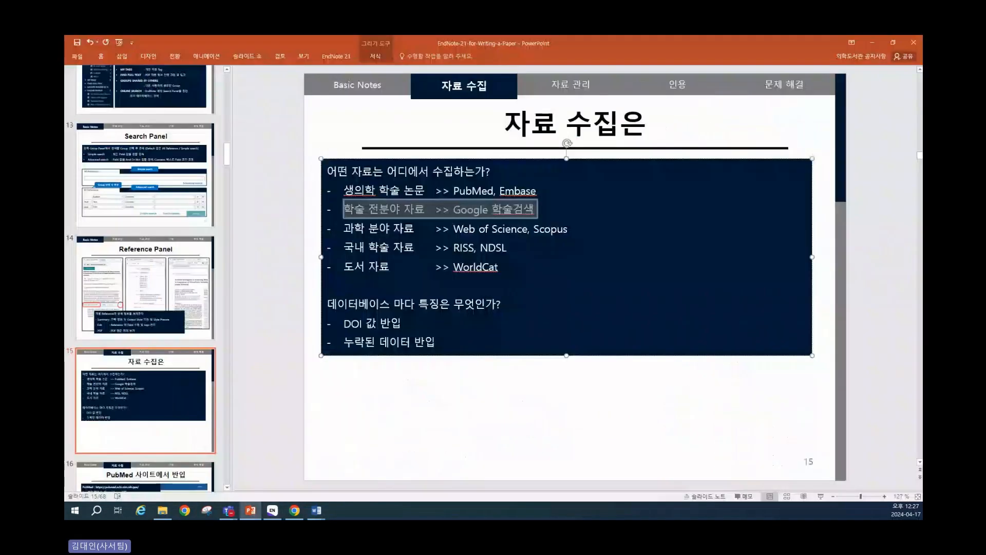
left_click(167, 385)
scroll(168, 385, "down", 4)
left_click(169, 280)
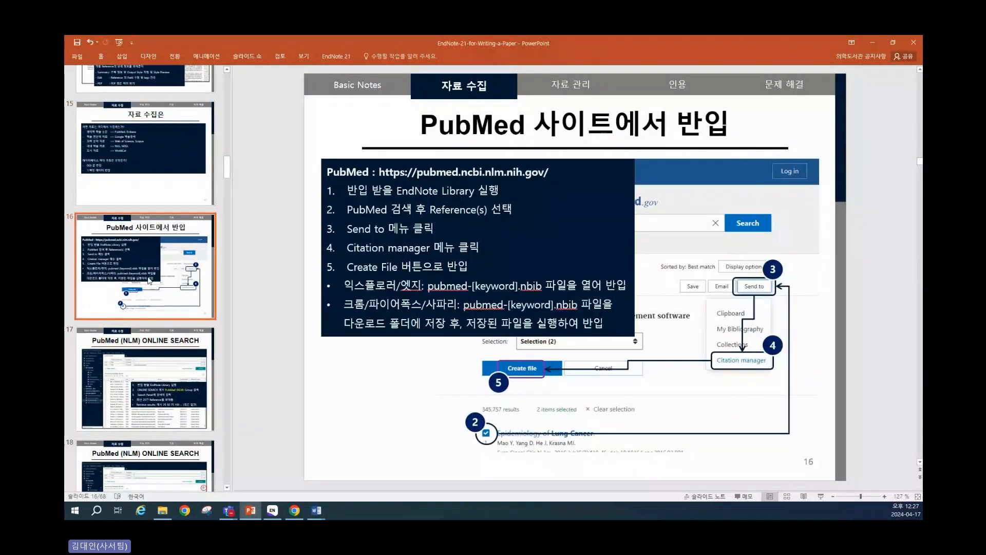
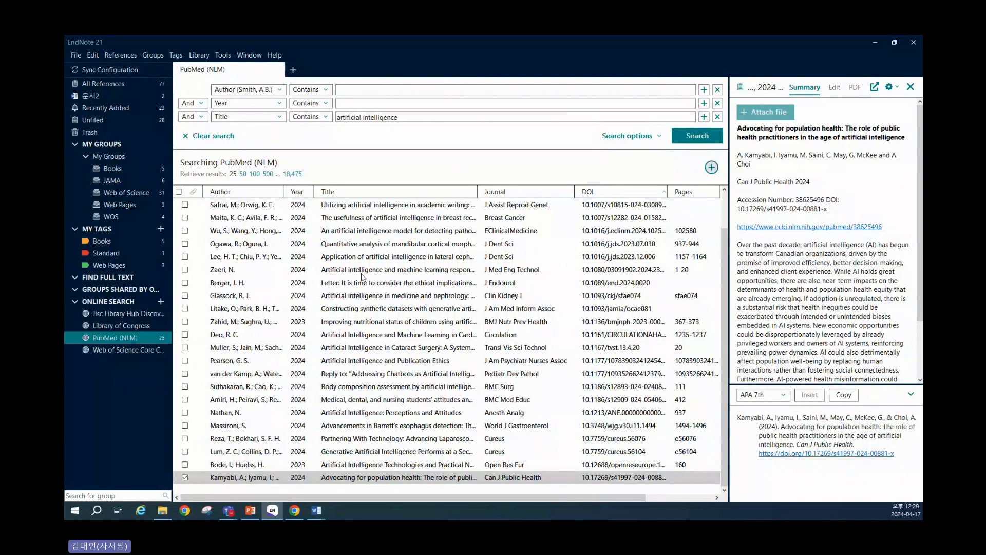
Add the Breast Cancer, EClinicalMedicine, J Dent Sci lateral cephalometric and J Med Eng Technol articles to the PubMed (NLM) result selection.
left_click(370, 217, "ctrl")
left_click(368, 231, "ctrl")
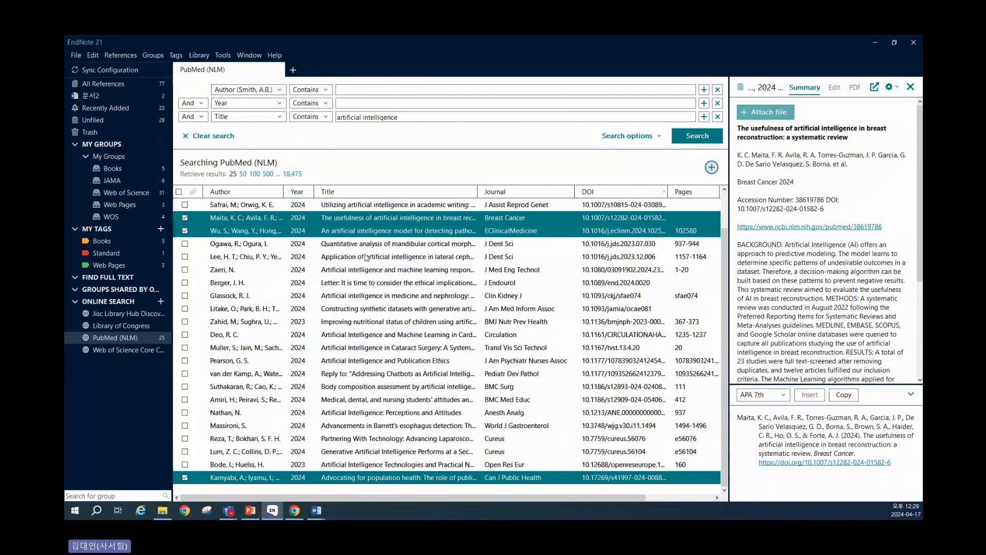
left_click(366, 257, "ctrl")
left_click(356, 270, "ctrl")
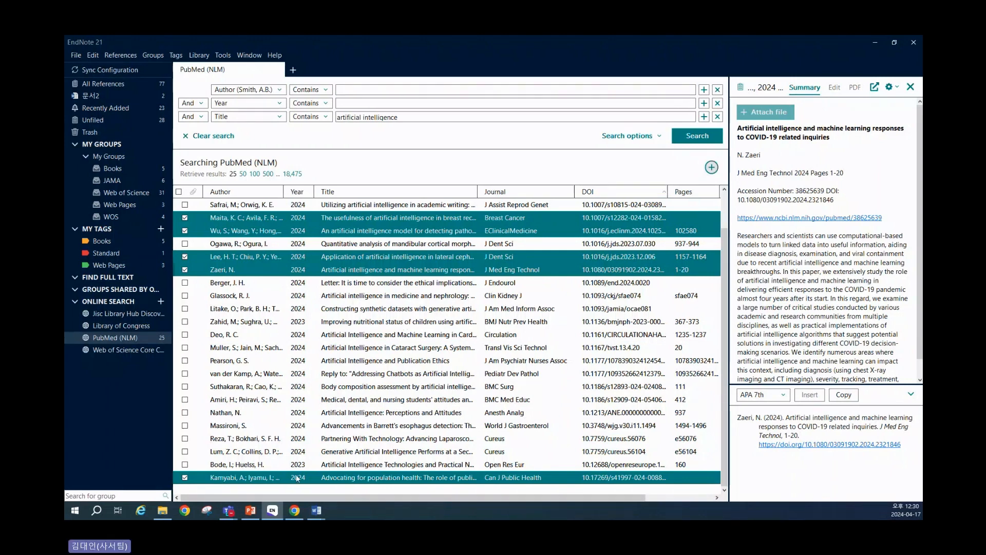
Switch to Chrome, select the first two artificial intelligence results on PubMed and show the destinations they can be sent to.
left_click(294, 512)
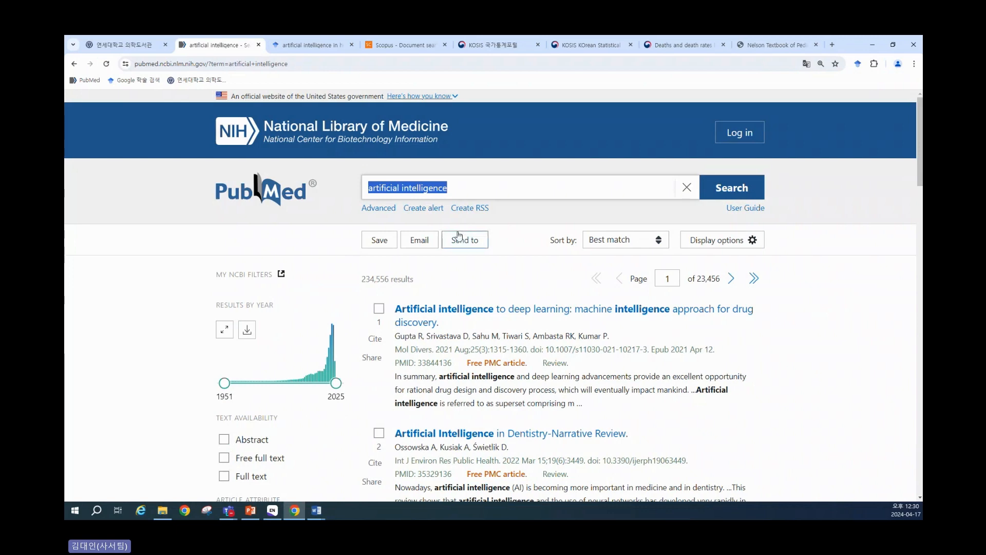
scroll(379, 272, "down", 1)
left_click(379, 264)
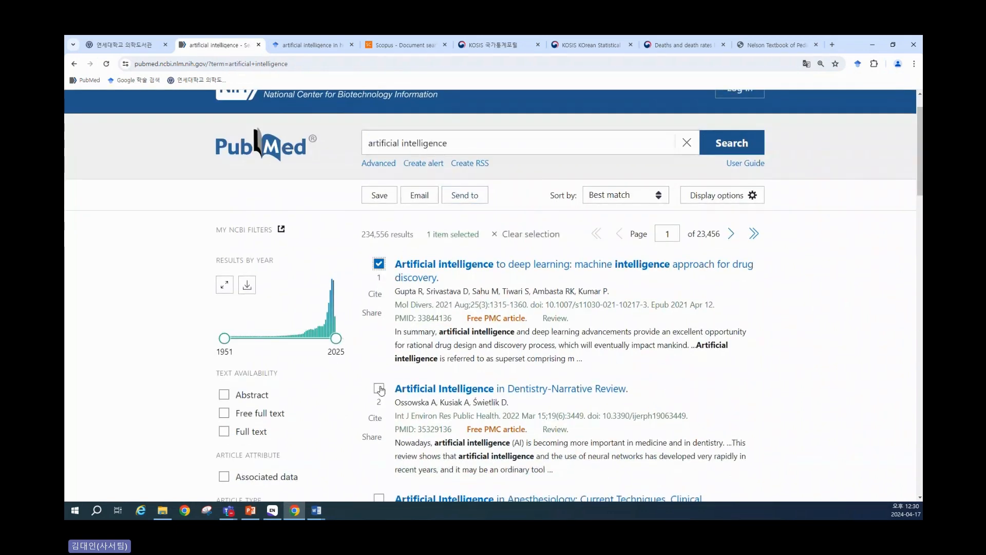
left_click(379, 389)
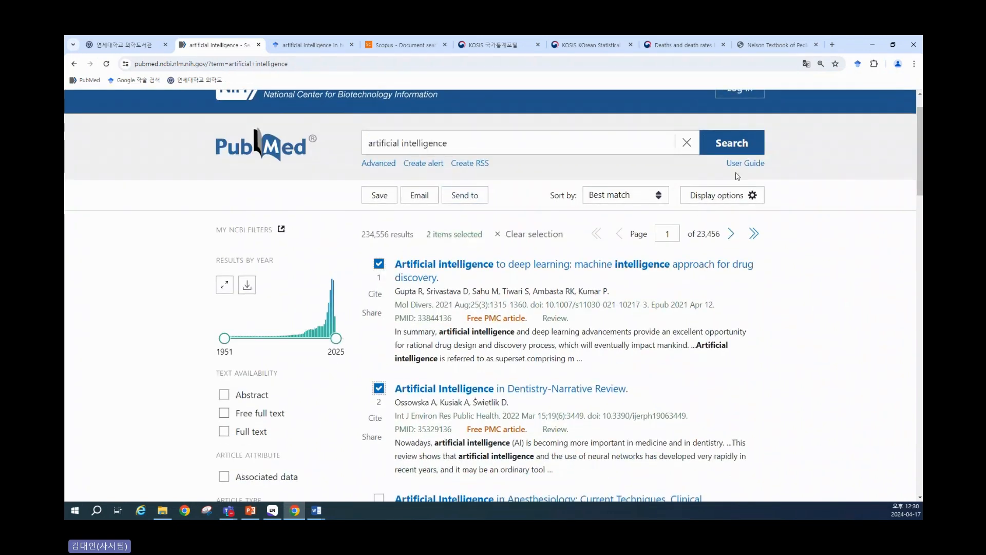
left_click(465, 196)
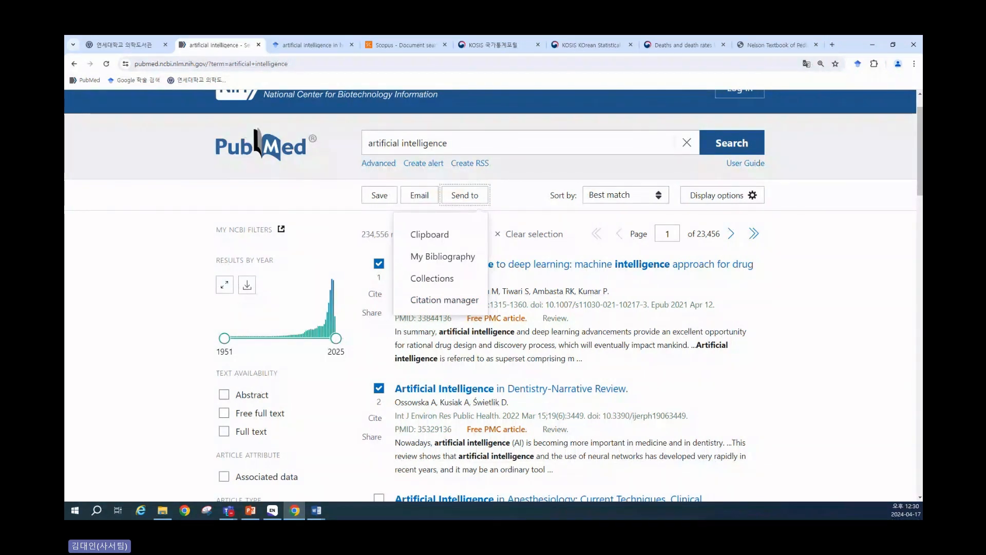
Switch to PowerPoint and show slide 19 about importing references from Google Scholar.
left_click(250, 510)
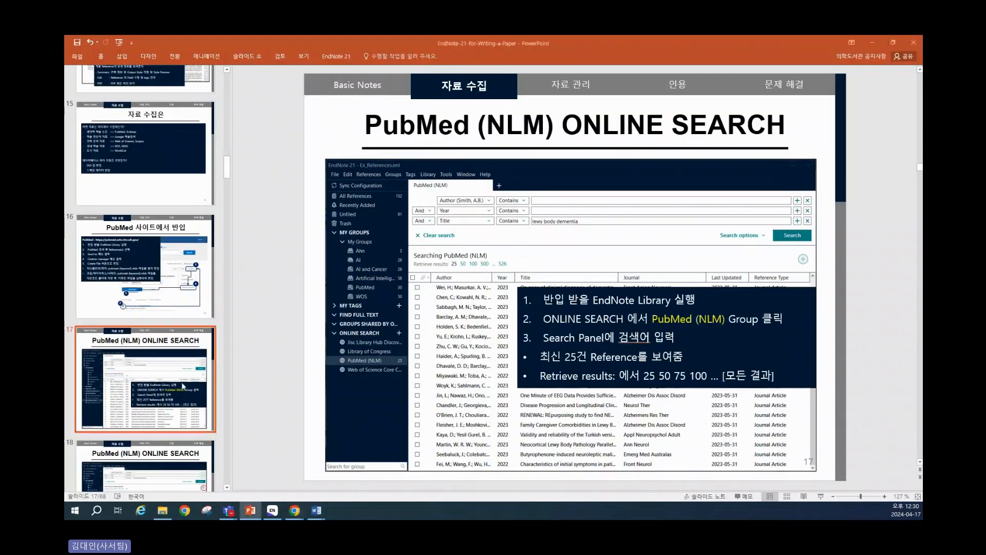
scroll(167, 429, "down", 5)
left_click(170, 411)
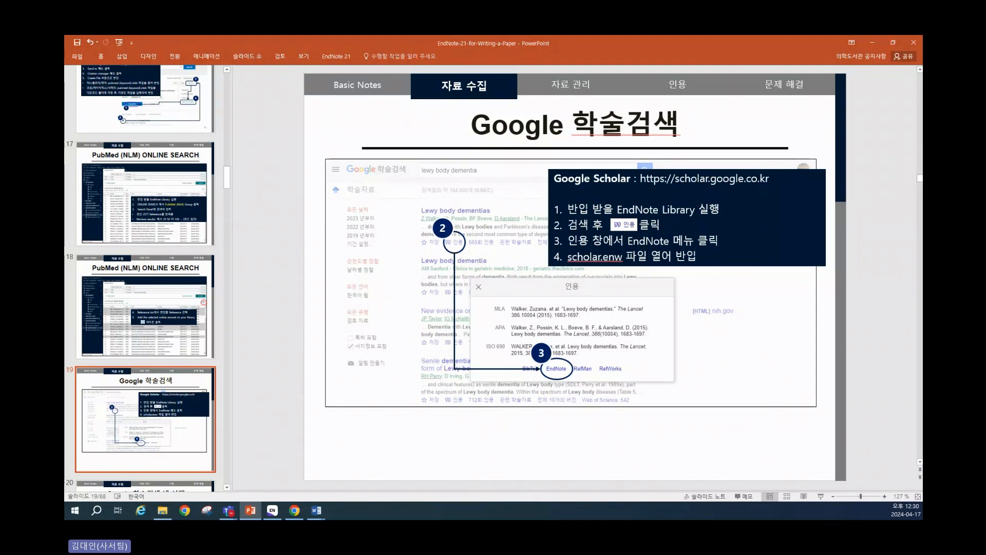
Switch to the Google Scholar results in Chrome, view the first article's citation formats and export options, and close them.
key("alt+Tab")
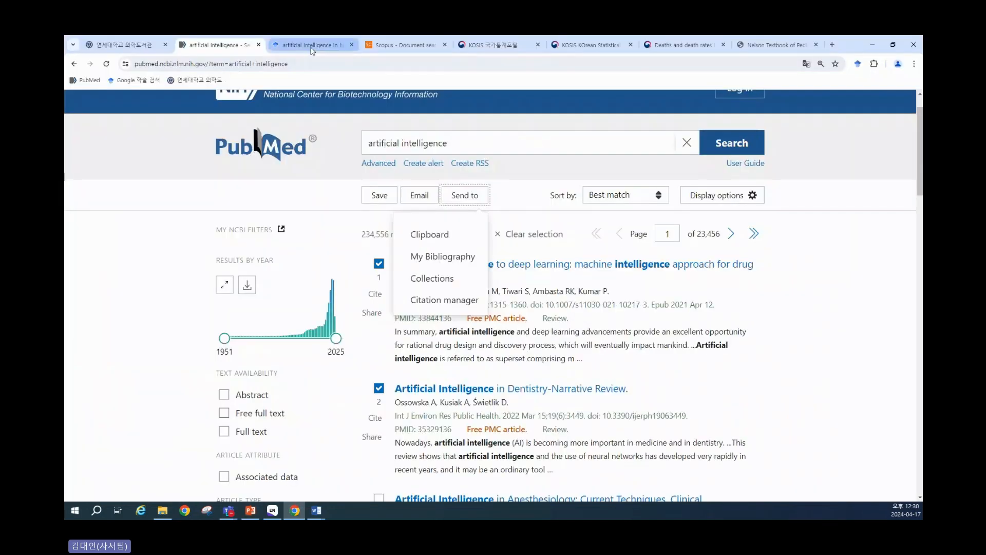
left_click(311, 47)
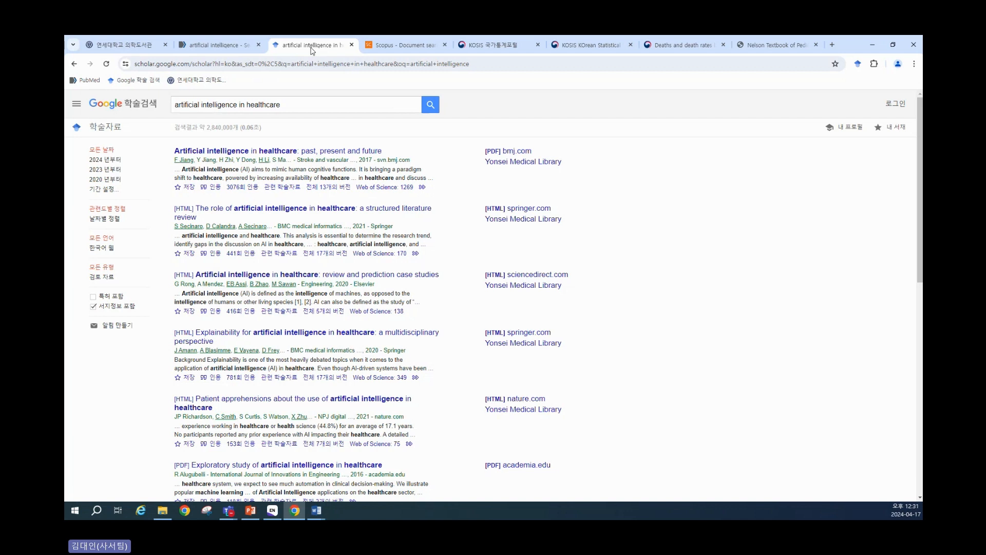
left_click(215, 189)
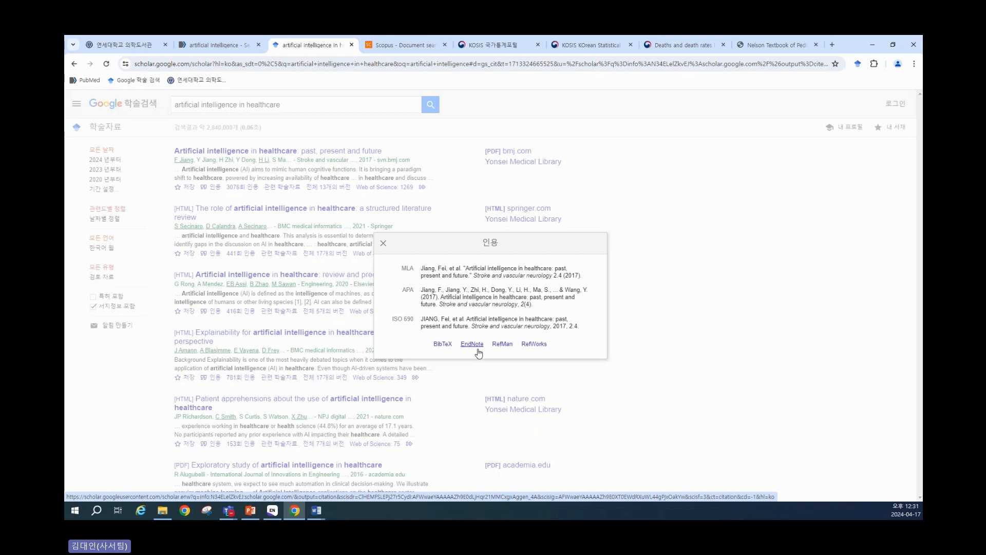
left_click(383, 244)
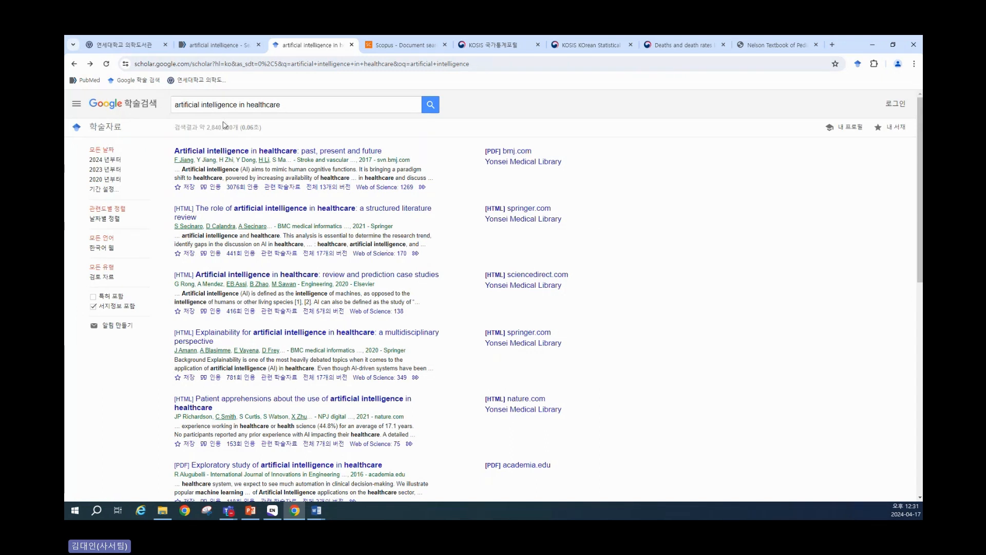
Open the article "Artificial intelligence in healthcare: past, present and future" in a new tab, accept the cookies and show its citation tools.
right_click(246, 155)
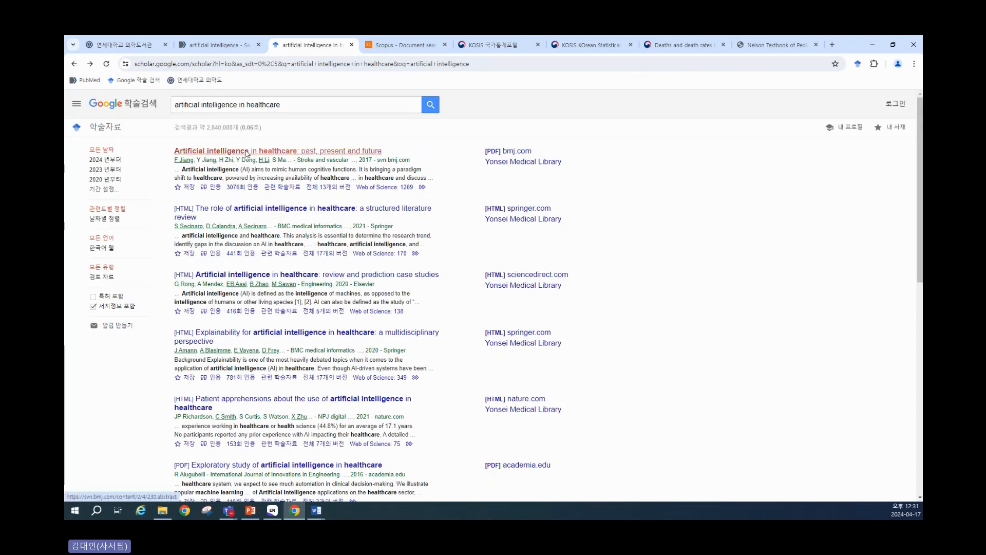
left_click(278, 160)
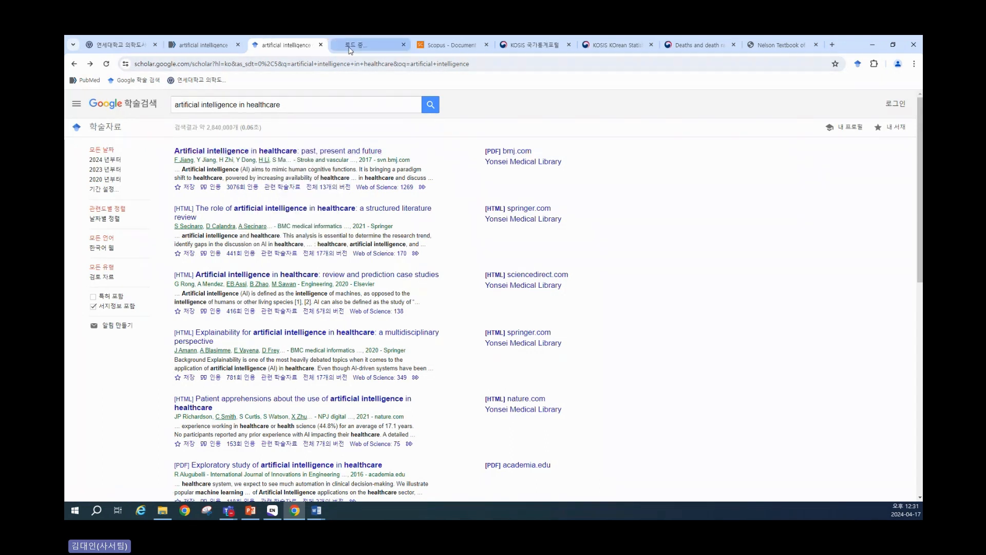
left_click(369, 45)
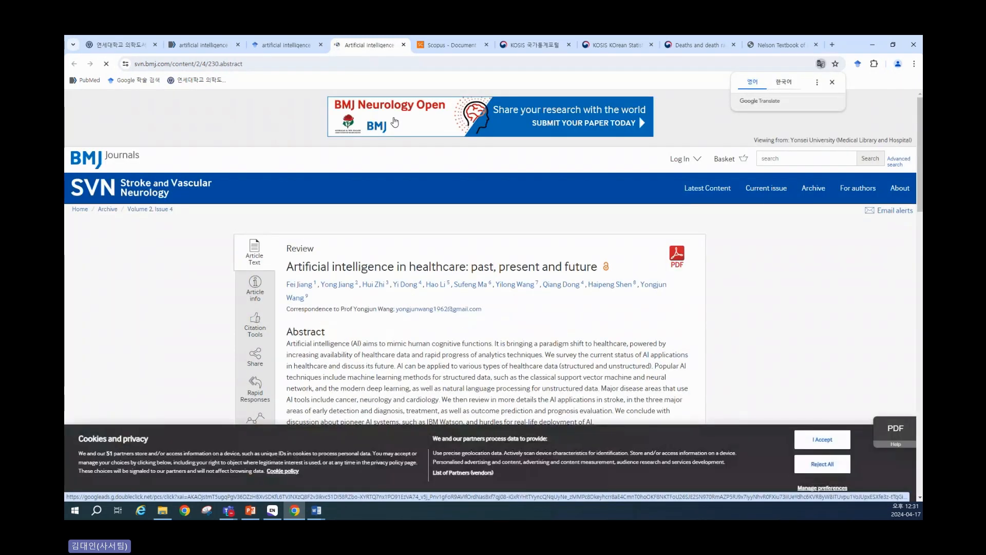
left_click(815, 447)
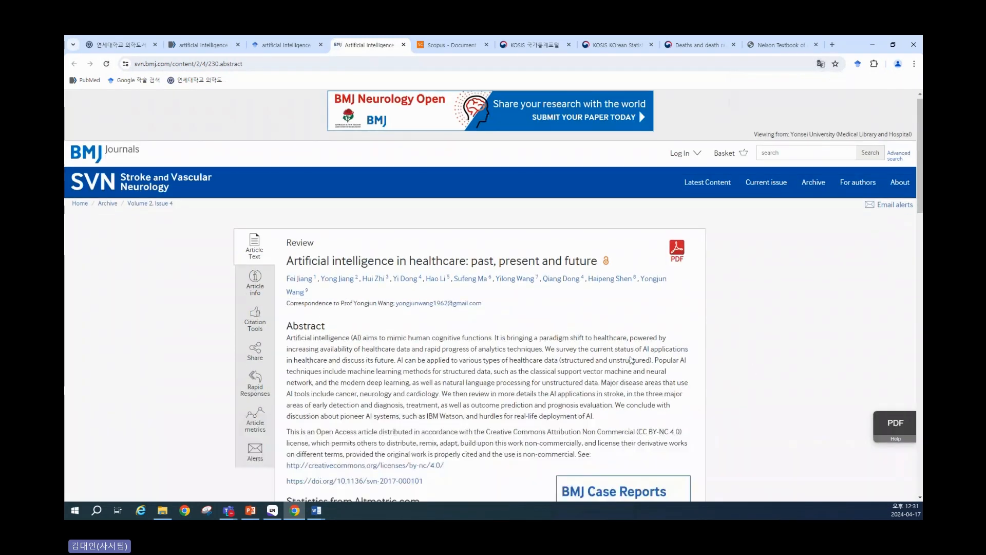
scroll(631, 356, "down", 1)
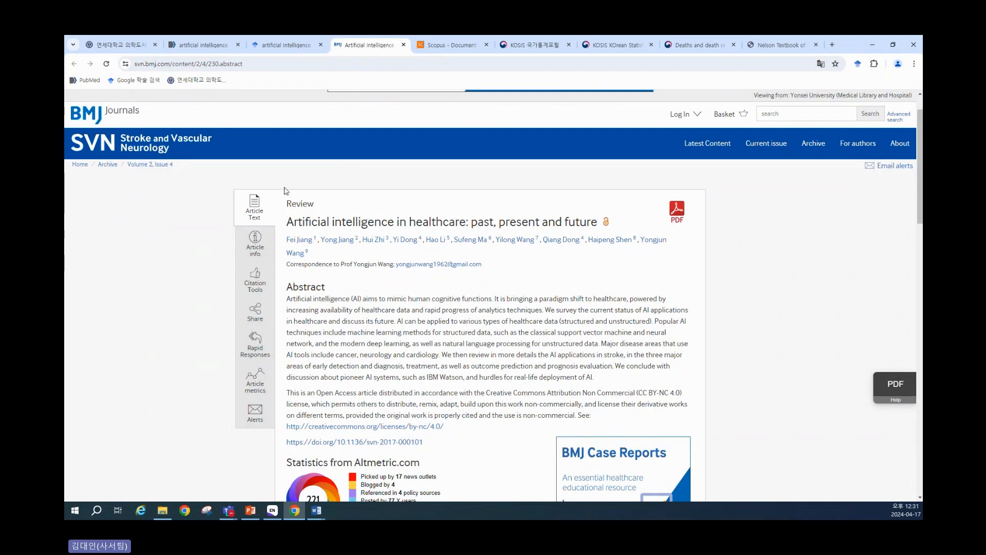
left_click(253, 289)
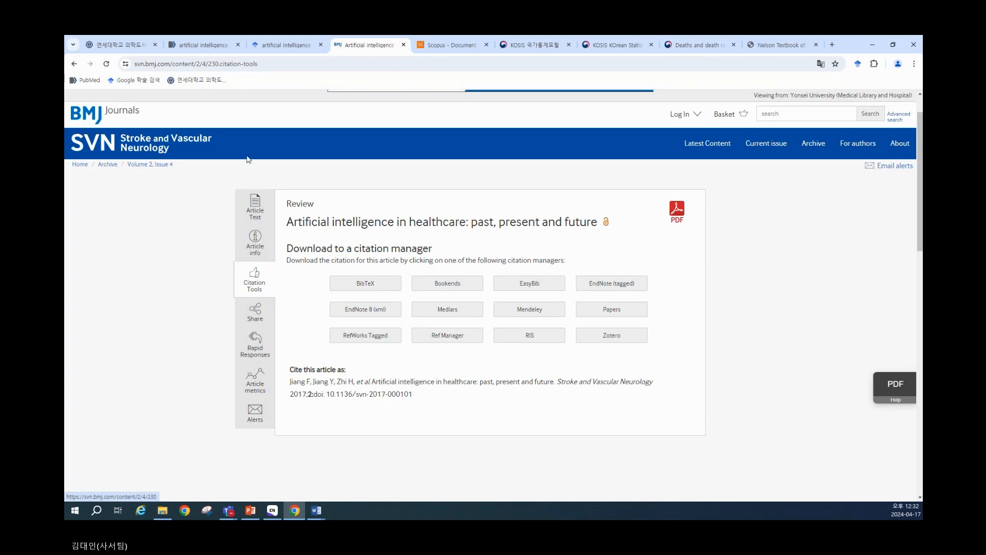
Return to the Google Scholar results, switch to PowerPoint and show slides 20 and 21 about Google Scholar's My Library and Scopus.
left_click(276, 41)
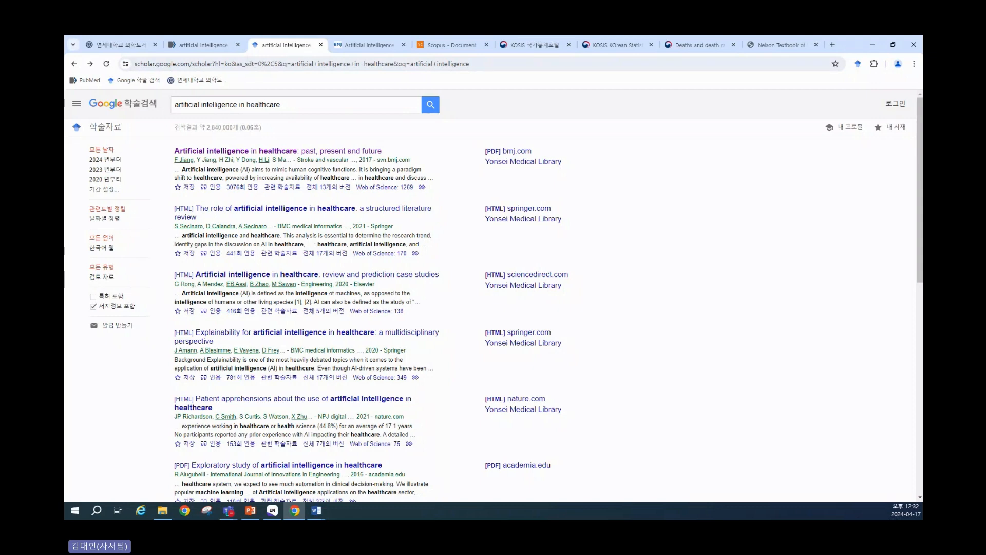
left_click(250, 510)
left_click(153, 391)
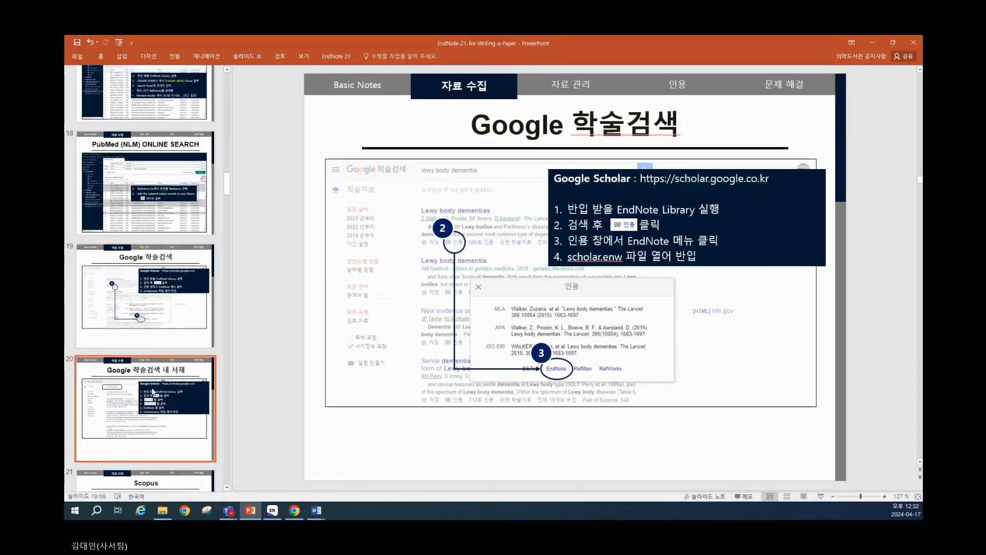
scroll(152, 391, "down", 3)
left_click(151, 306)
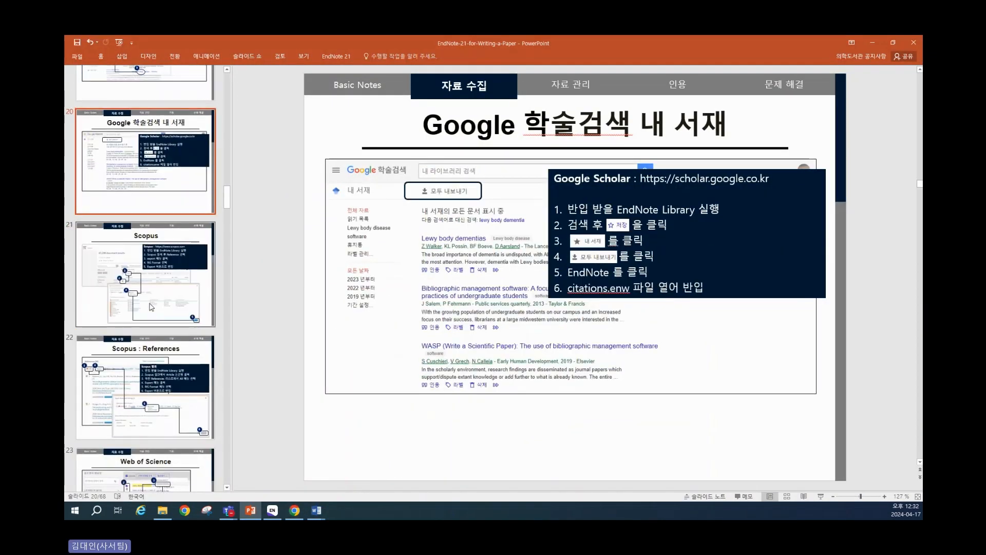
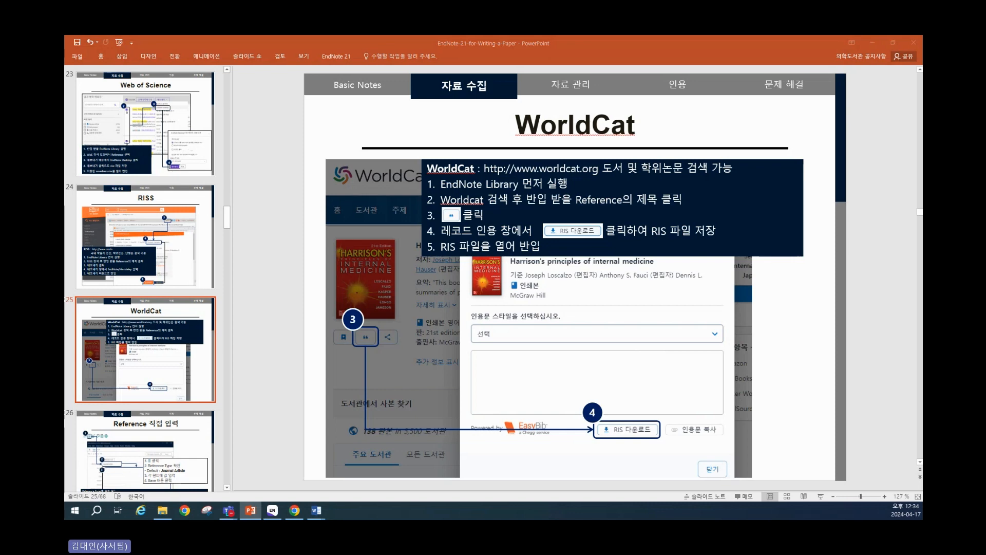
Switch to Chrome, download the Nelson Textbook of Pediatrics citation from WorldCat as an RIS file and open it to import into EndNote.
key("alt+Tab")
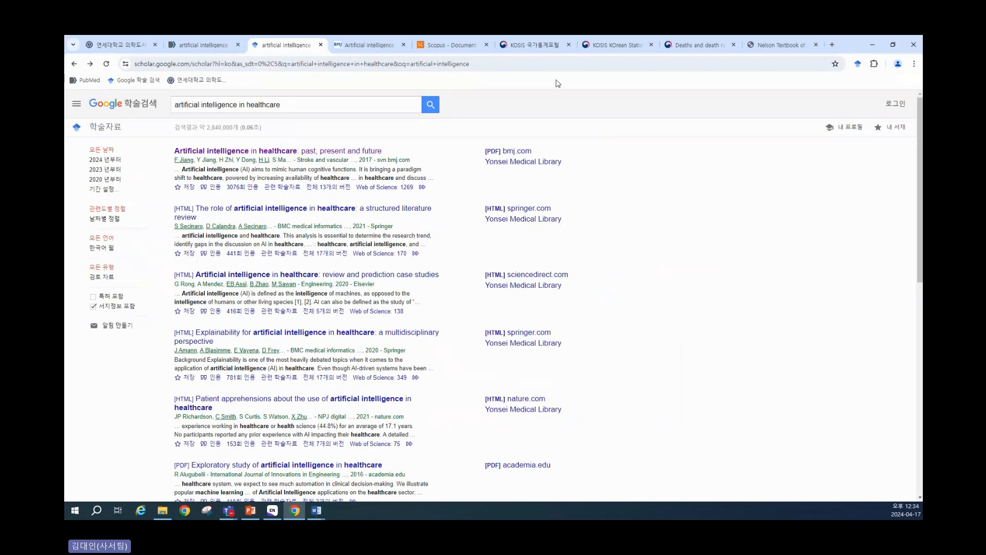
left_click(773, 45)
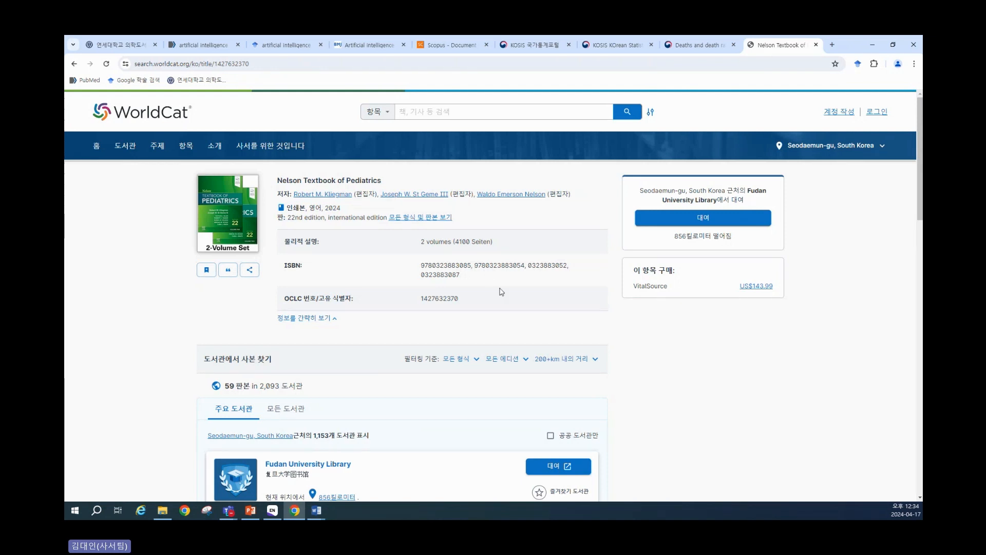
scroll(501, 291, "down", 1)
scroll(501, 291, "up", 1)
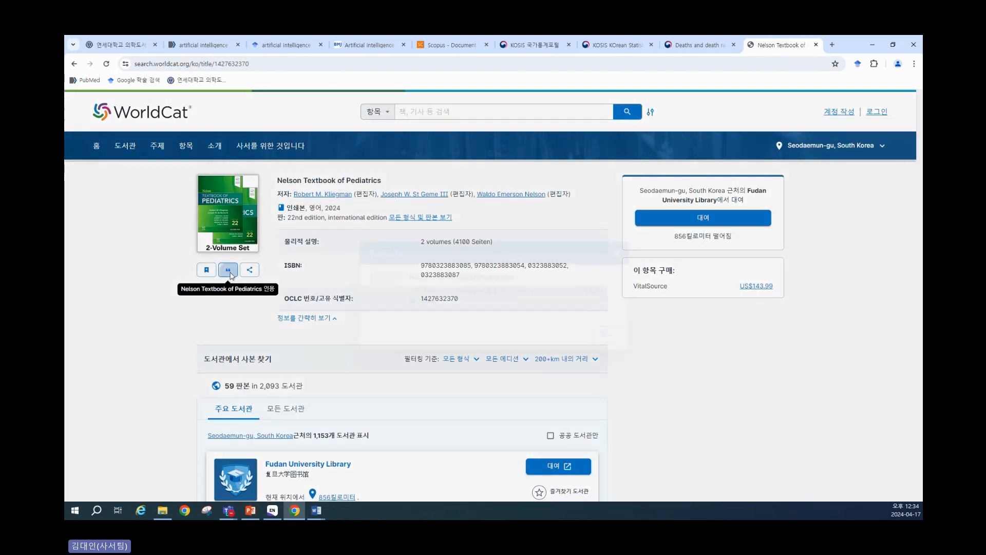
left_click(229, 273)
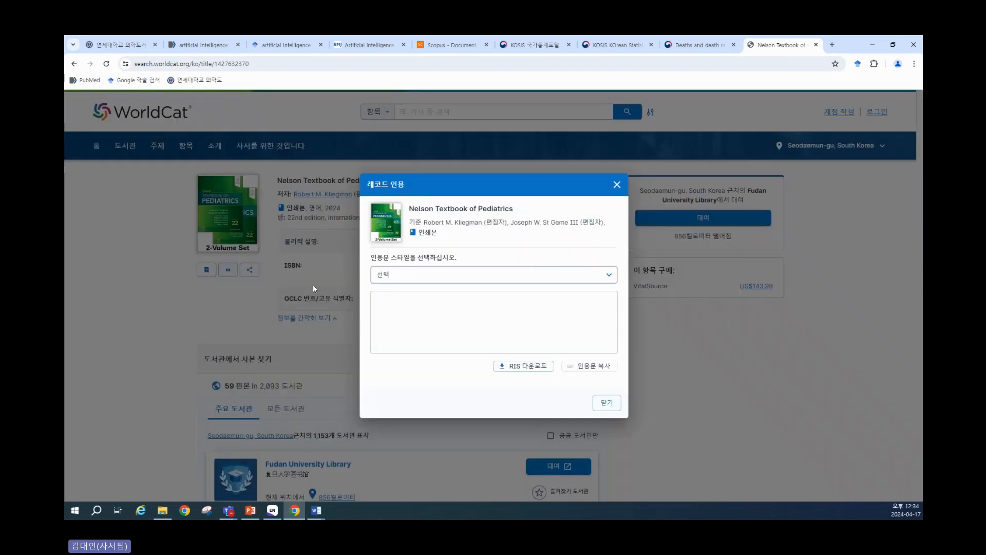
left_click(532, 367)
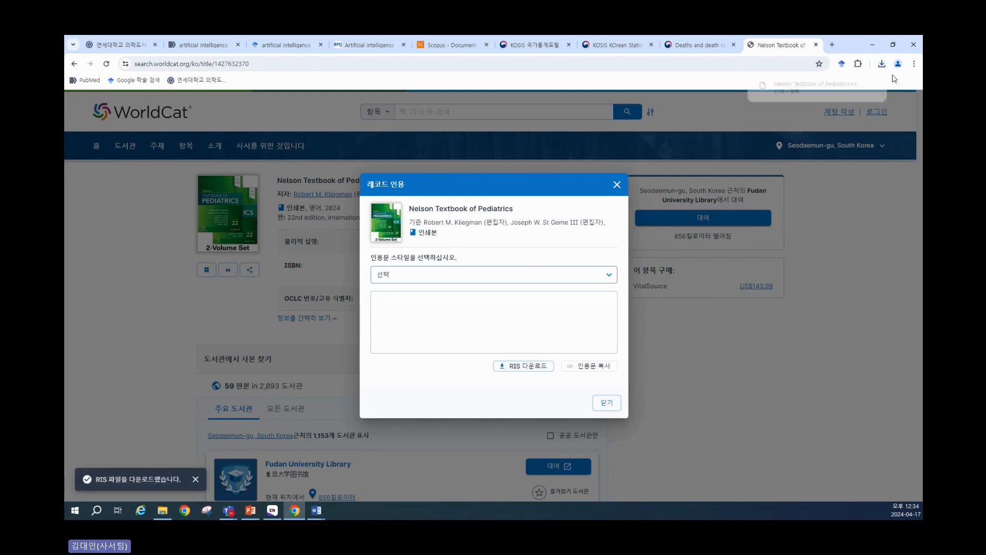
left_click(797, 86)
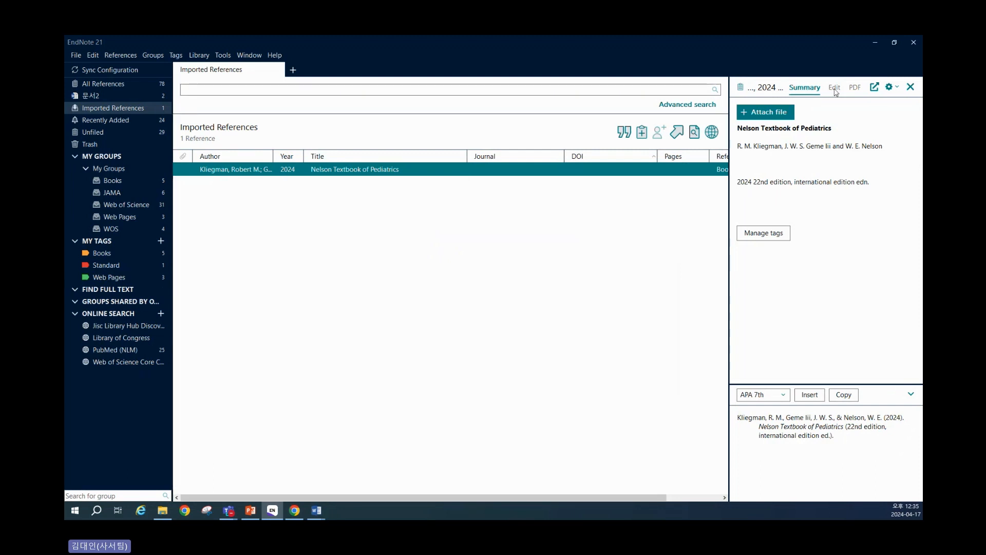
Examine the editable book fields of the imported Nelson Textbook of Pediatrics reference and place the cursor in its Publisher field.
left_click(834, 89)
scroll(846, 260, "down", 3)
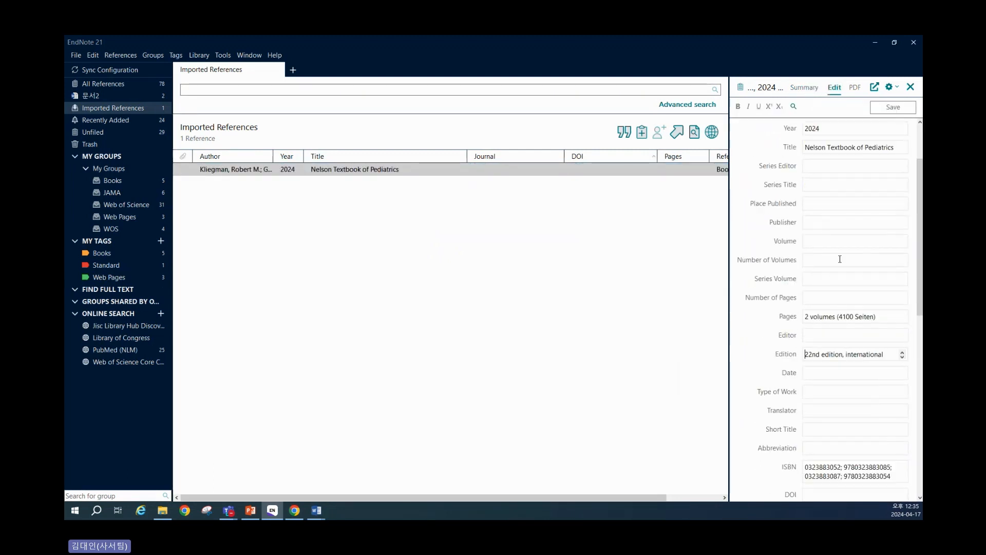
scroll(839, 259, "down", 3)
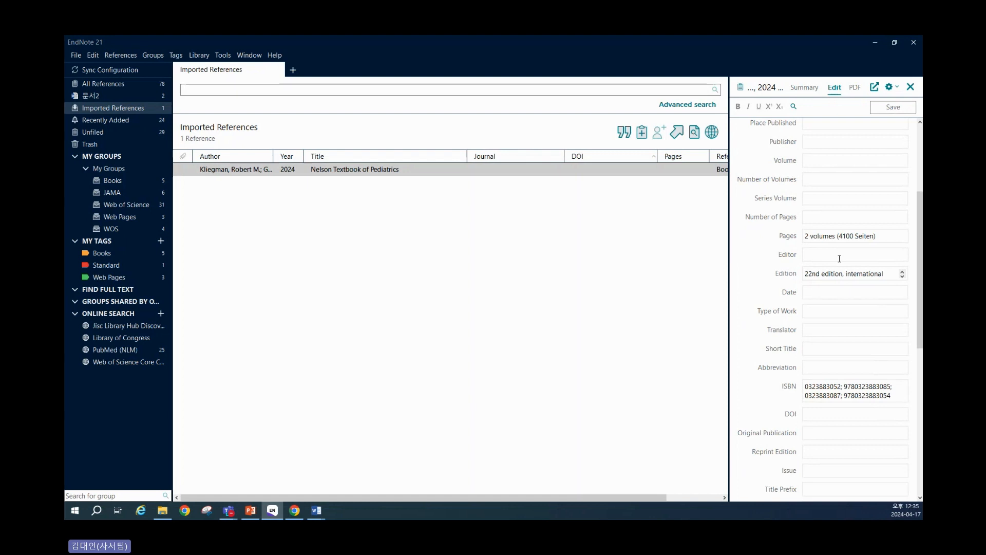
scroll(839, 259, "up", 6)
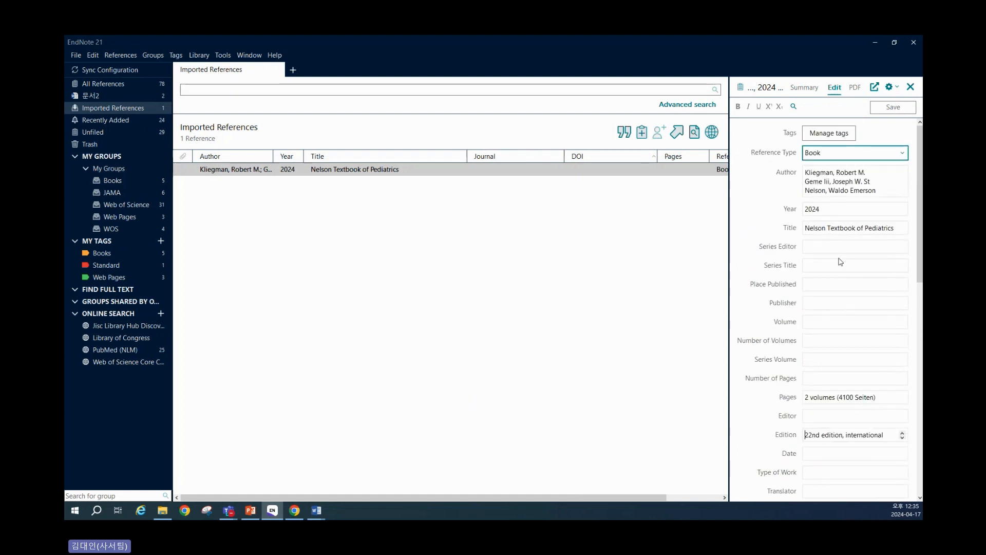
scroll(840, 262, "down", 1)
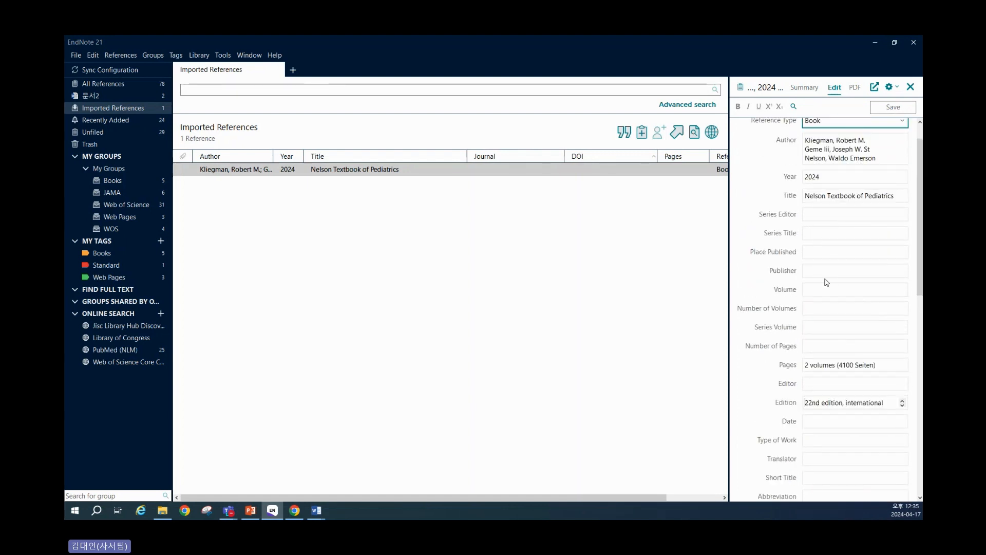
left_click(823, 274)
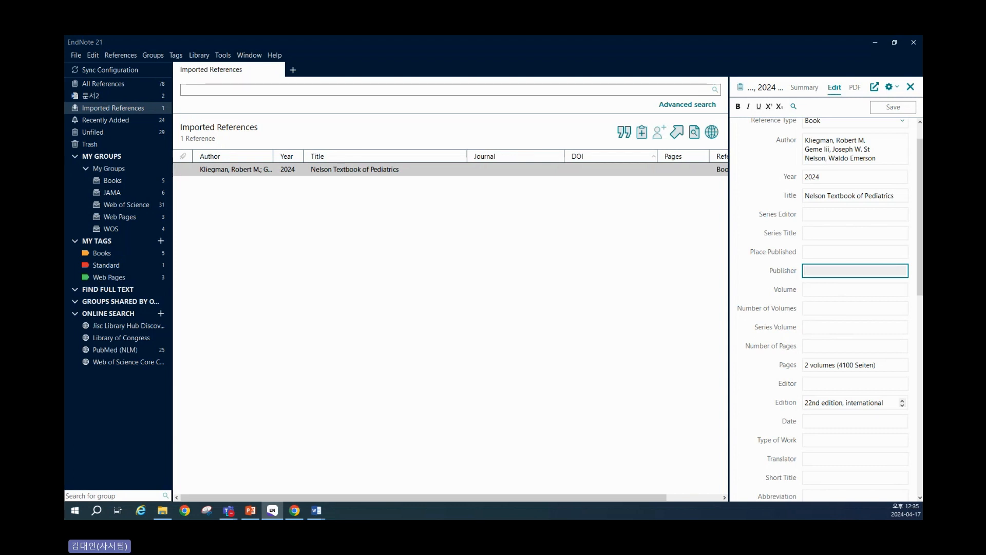
Show PowerPoint slide 26 about entering references manually, and return to EndNote to list all references.
key("alt+Tab")
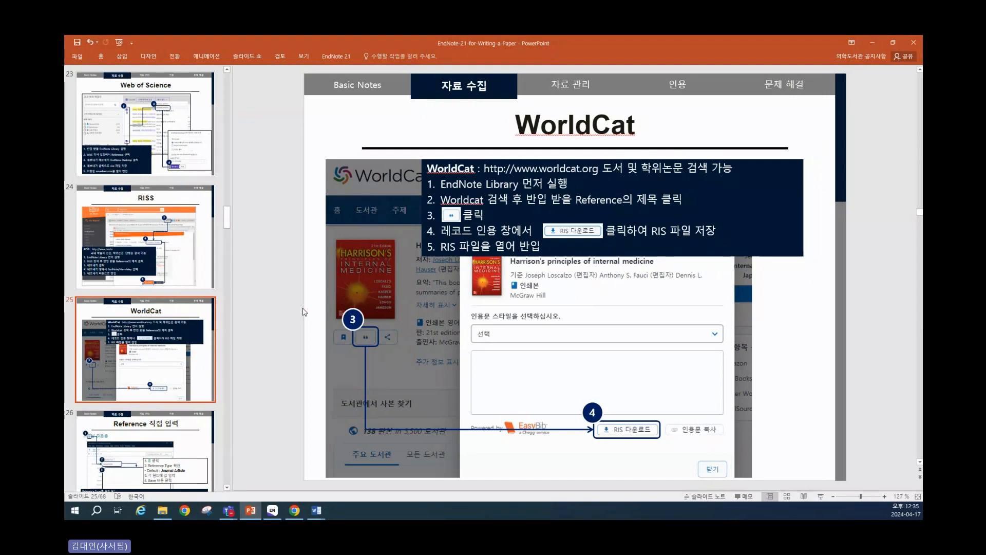
left_click(137, 454)
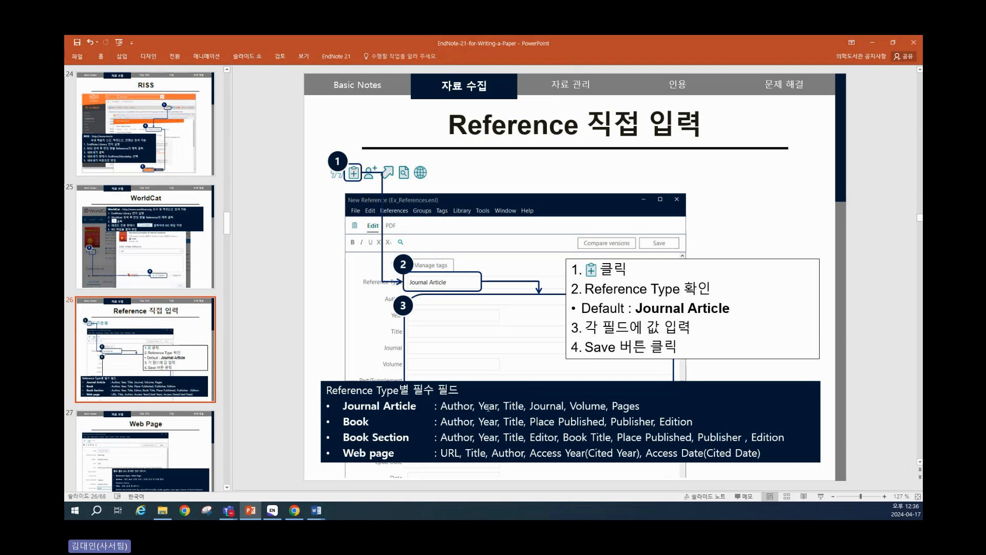
left_click(273, 510)
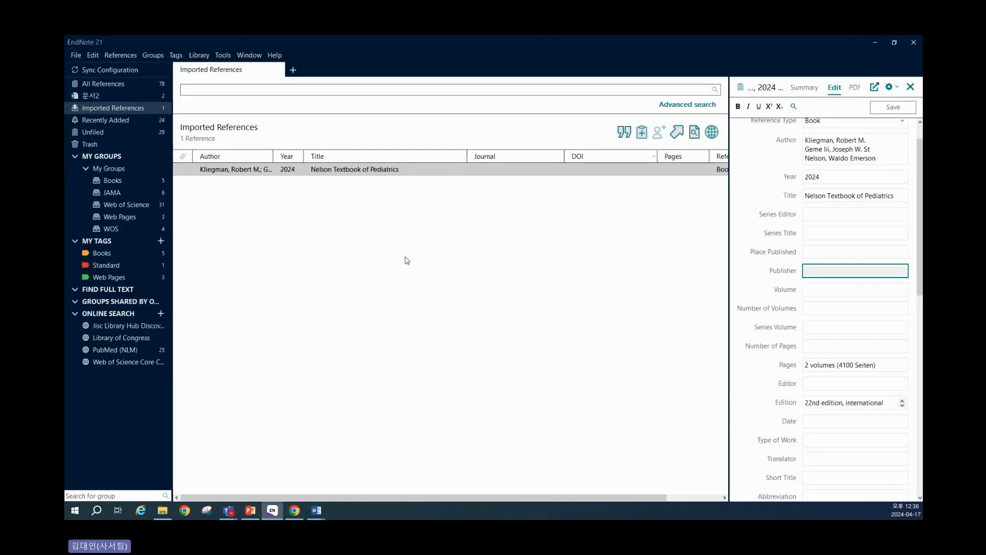
left_click(159, 82)
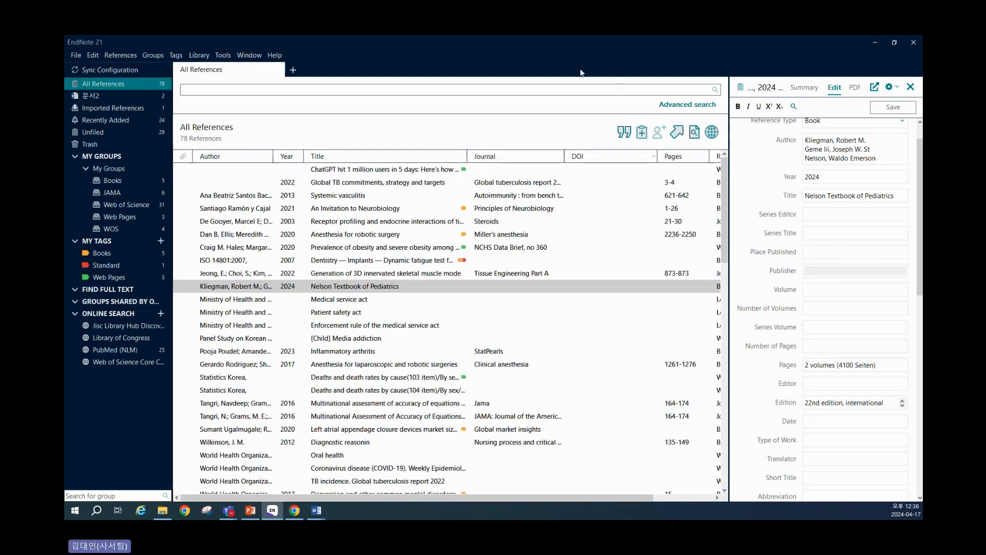
Start a new reference, examine the list of available reference types, and close the new reference without saving.
left_click(642, 133)
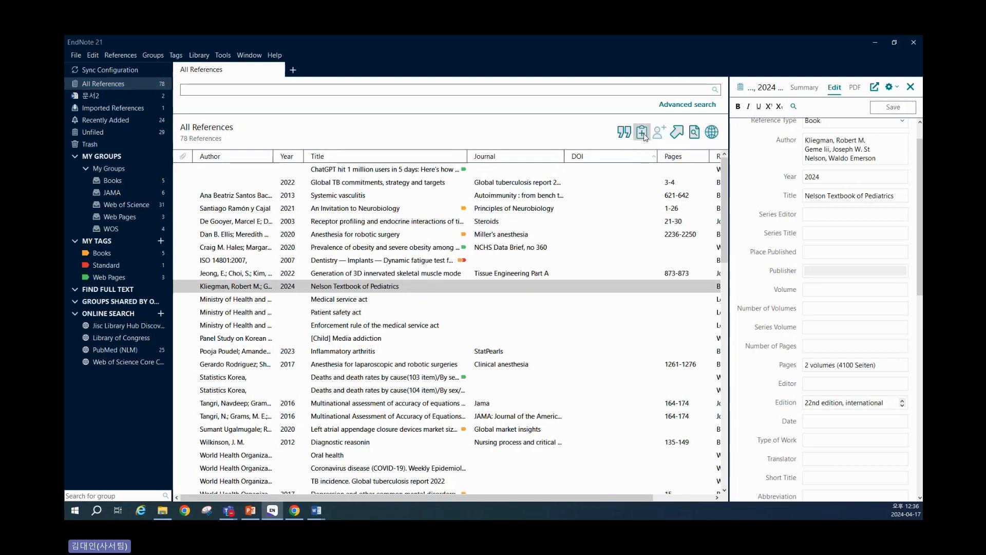
left_click_drag(525, 85, 504, 99)
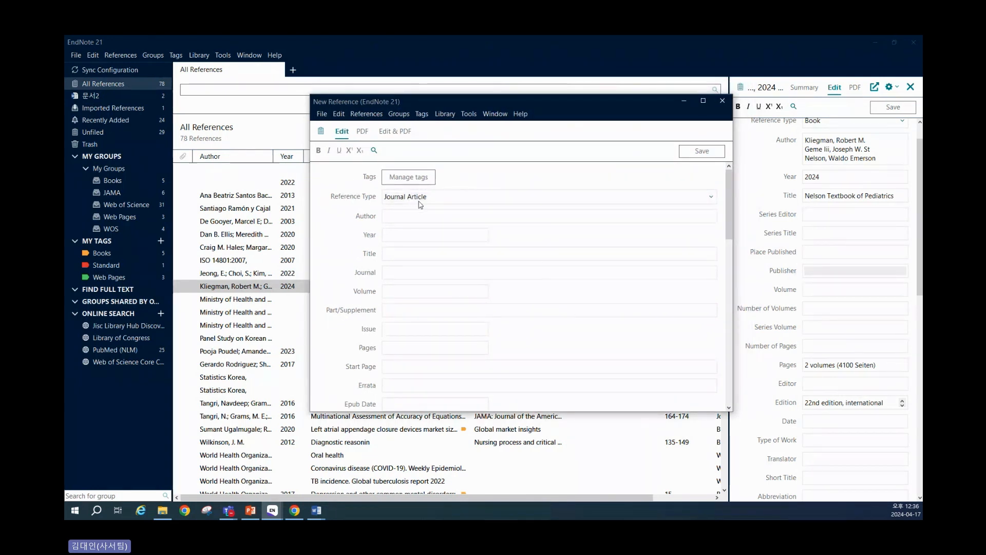
left_click(422, 203)
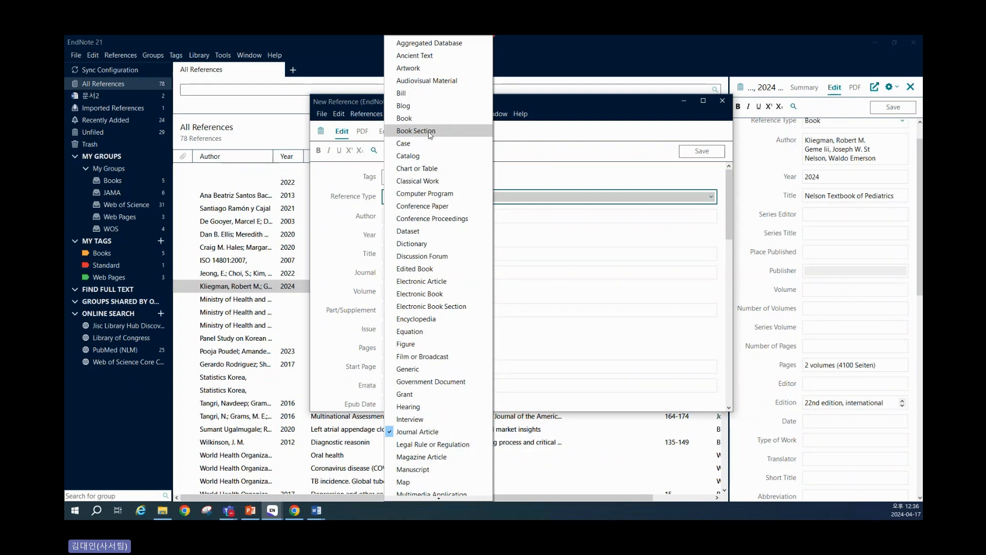
scroll(431, 132, "down", 4)
scroll(421, 462, "down", 2)
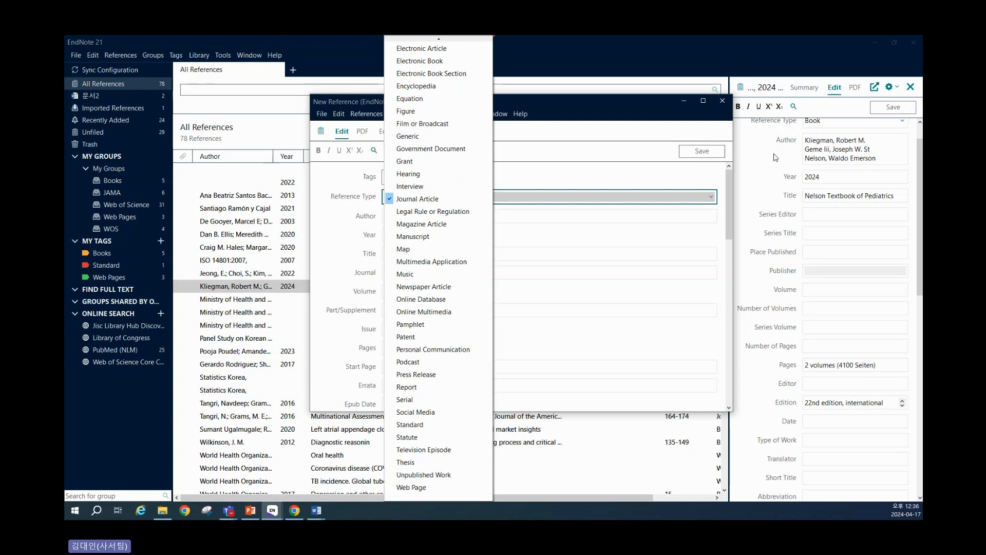
left_click(730, 105)
left_click(730, 105)
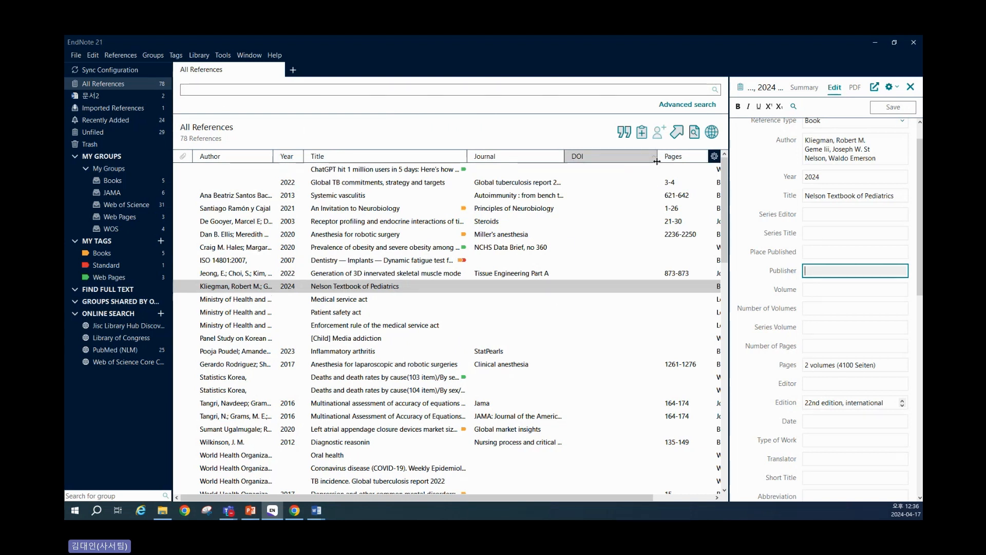
Narrow the DOI column so Reference Type fits in view, and sort all references by Reference Type.
left_click_drag(658, 156, 616, 157)
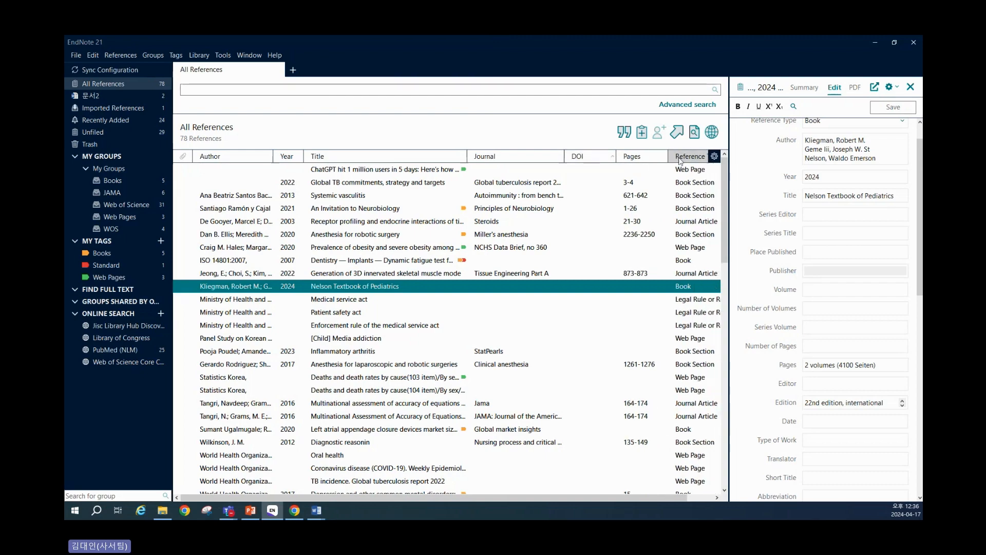
left_click(685, 157)
scroll(656, 297, "down", 3)
scroll(656, 297, "down", 15)
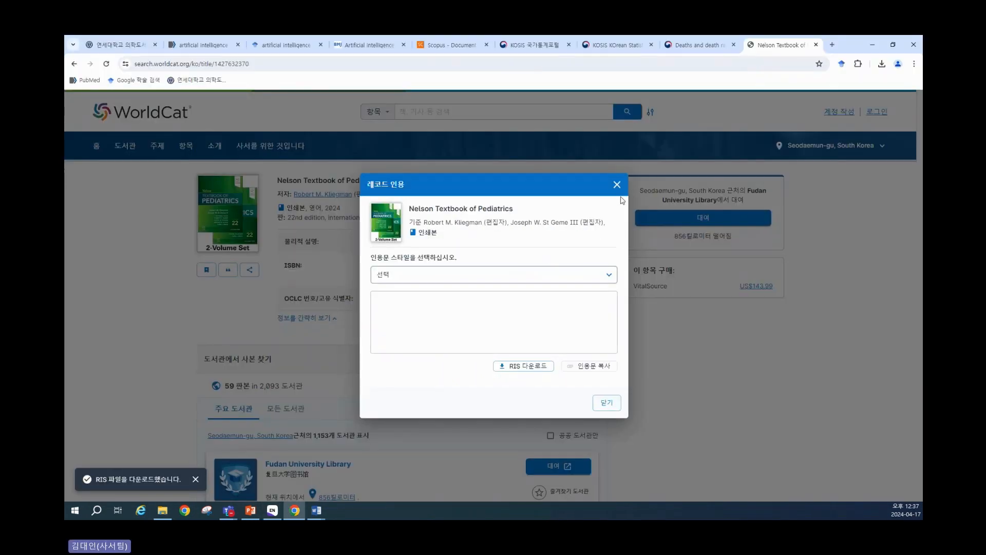
Close WorldCat's citation dialog in Chrome and browse KOSIS health statistics to the table of deaths and death rates by cause (104 item).
left_click(617, 184)
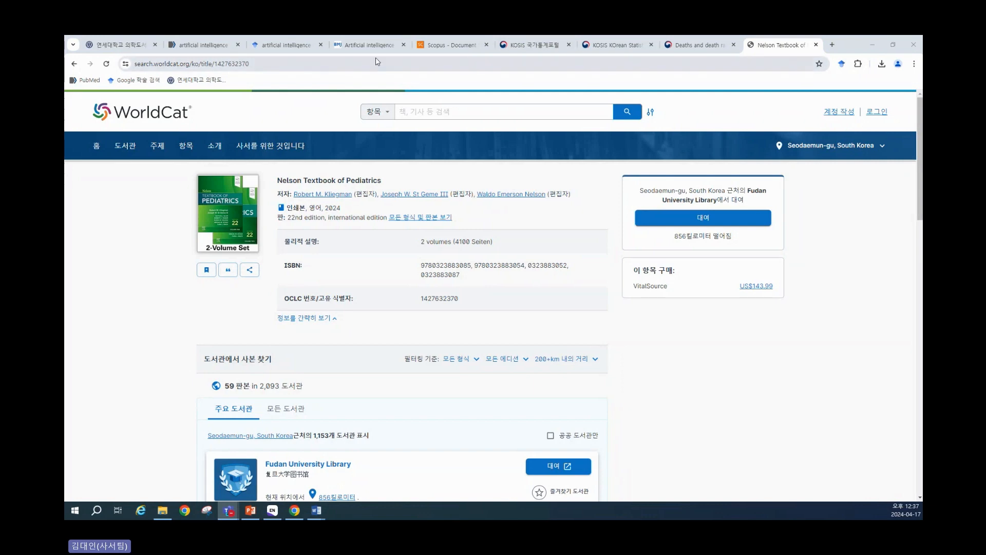
left_click(616, 46)
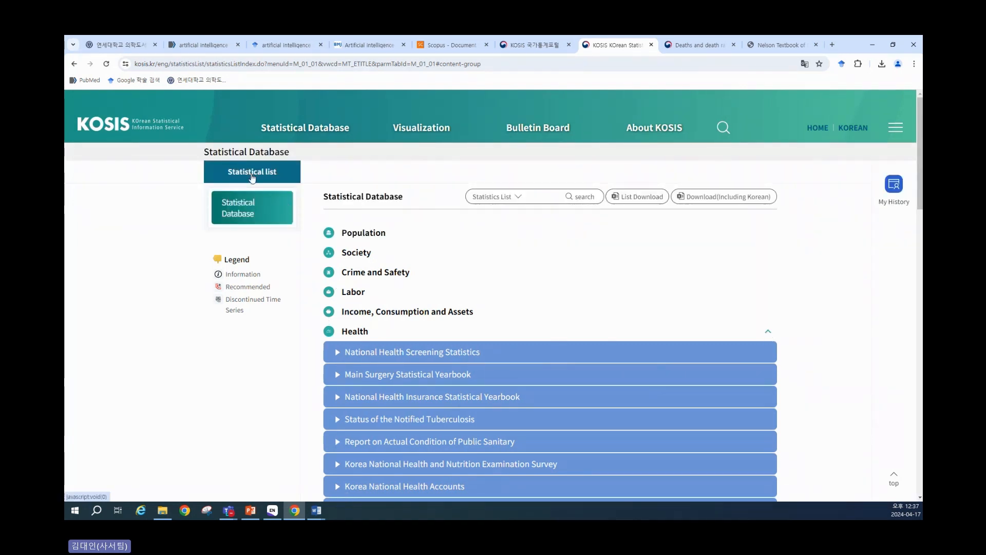
scroll(396, 334, "down", 2)
scroll(416, 333, "down", 3)
left_click(392, 335)
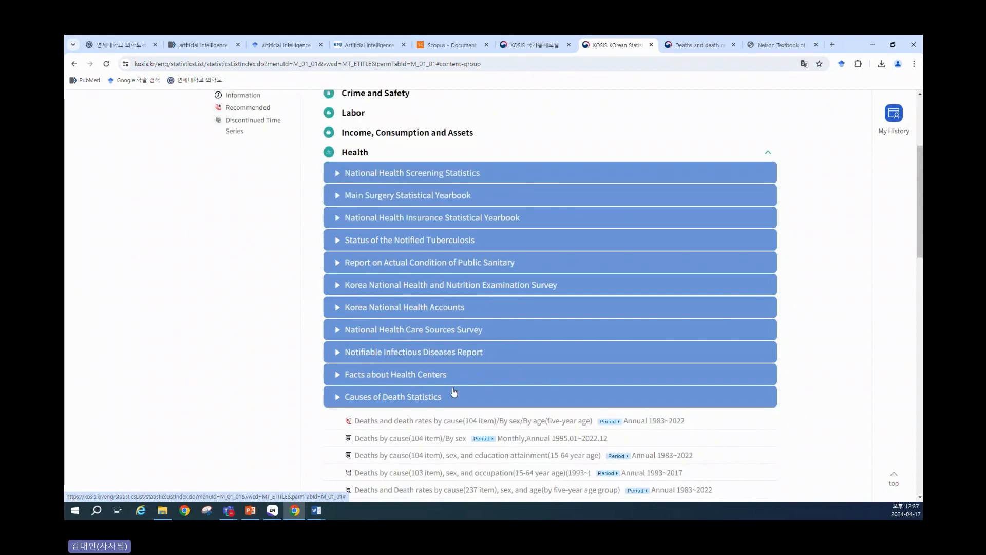
scroll(507, 253, "down", 2)
left_click(704, 44)
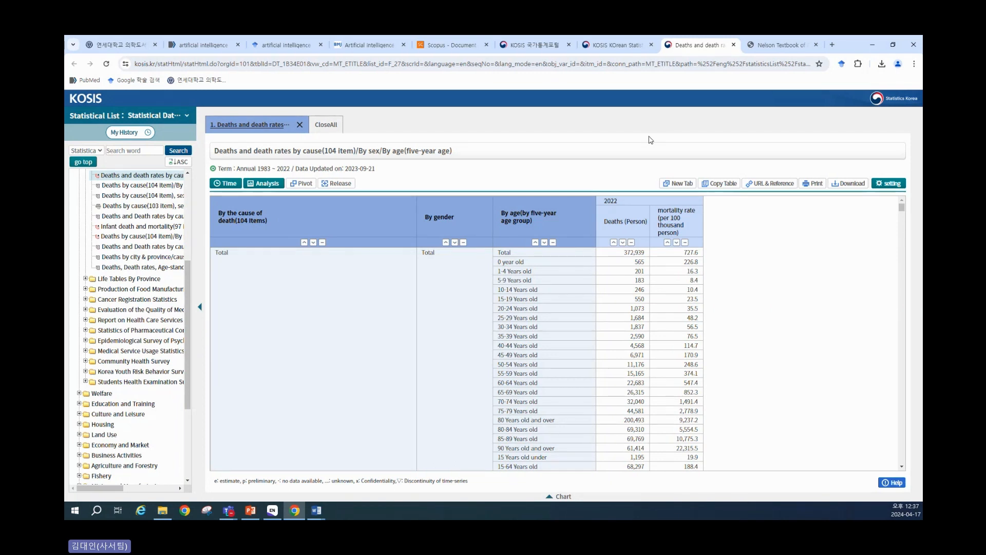
View the KOSIS table's URL and reference details, close them, and highlight the table's full title.
left_click(776, 184)
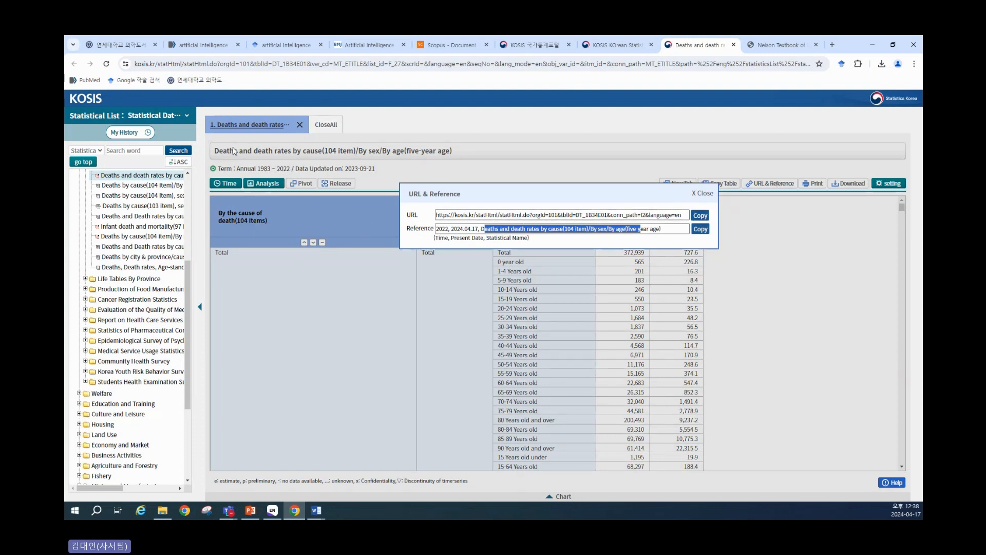
left_click(702, 193)
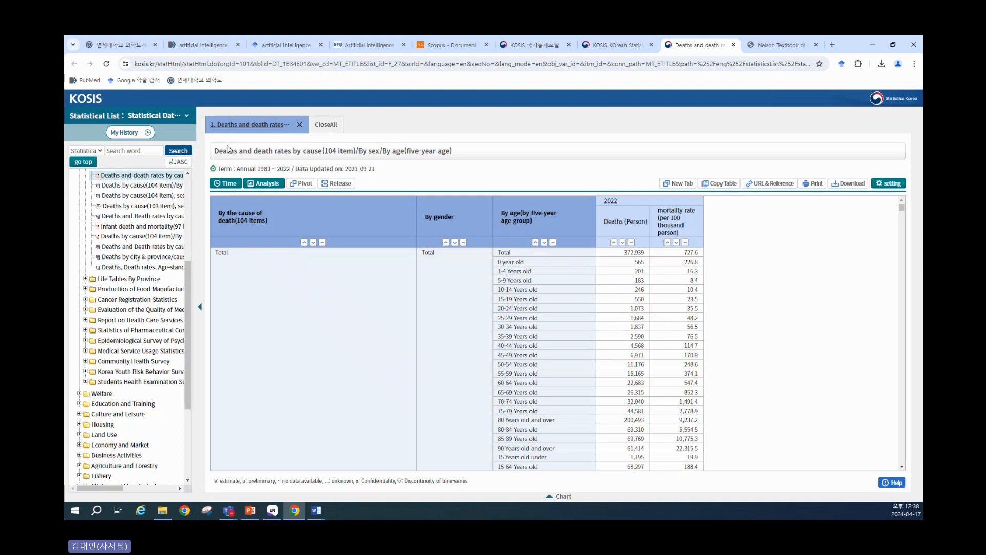
left_click_drag(214, 150, 516, 149)
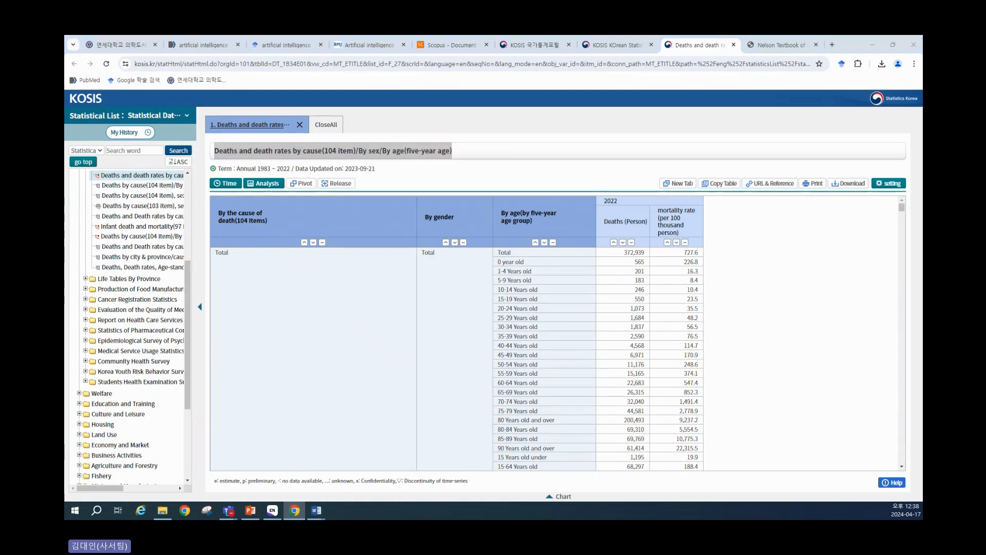
Switch to EndNote and examine the fields of the Web Page reference on prevalence of obesity and severe obesity among adults.
key("alt+Tab")
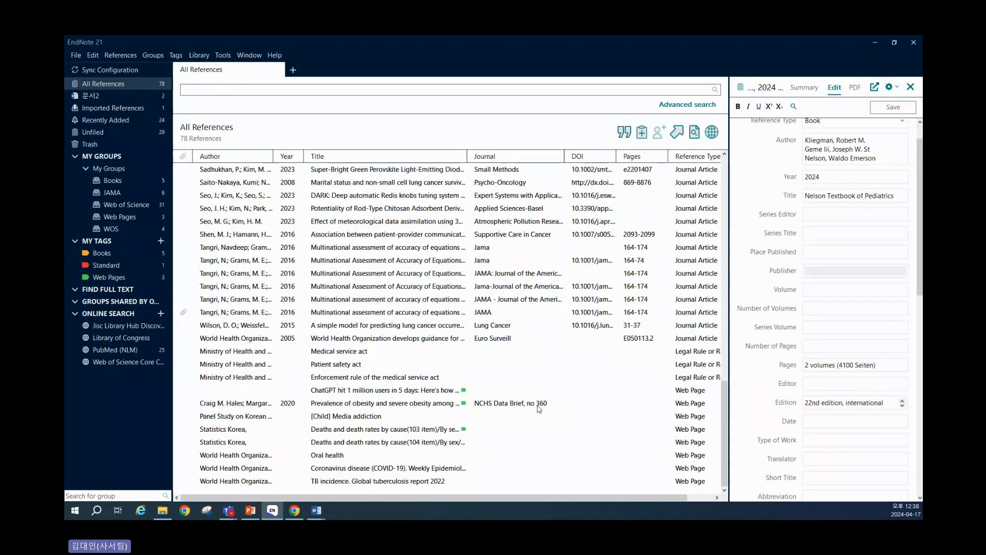
left_click(525, 405)
scroll(768, 360, "down", 5)
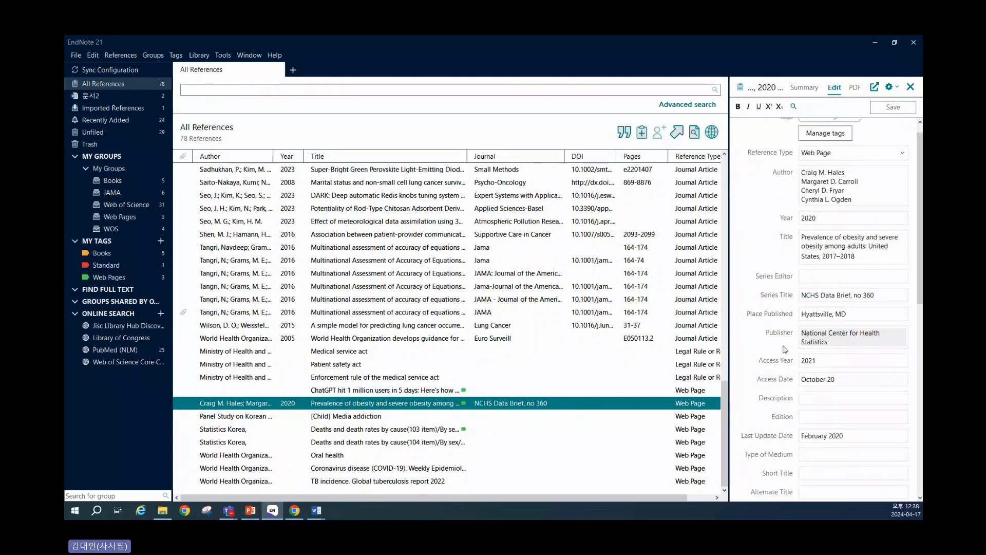
scroll(769, 359, "down", 3)
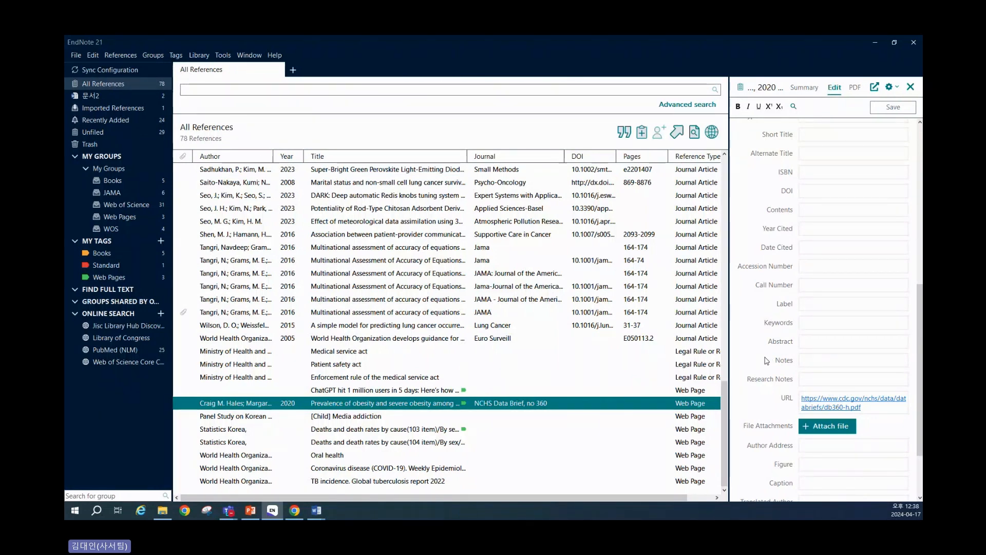
Examine the fields of the 2005 Euro Surveill journal article for comparison, and reselect the obesity prevalence Web Page reference.
left_click(427, 339)
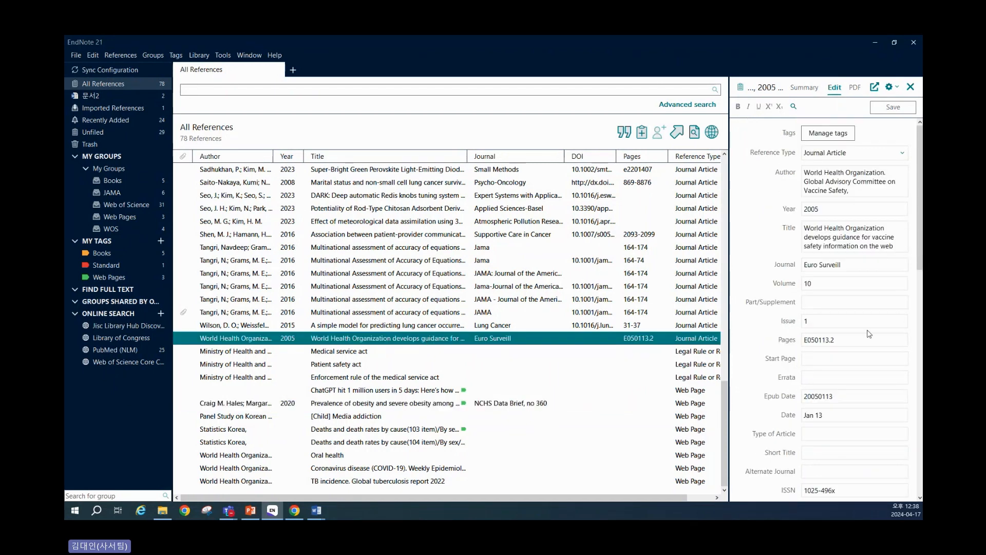
scroll(846, 334, "down", 8)
scroll(845, 334, "down", 5)
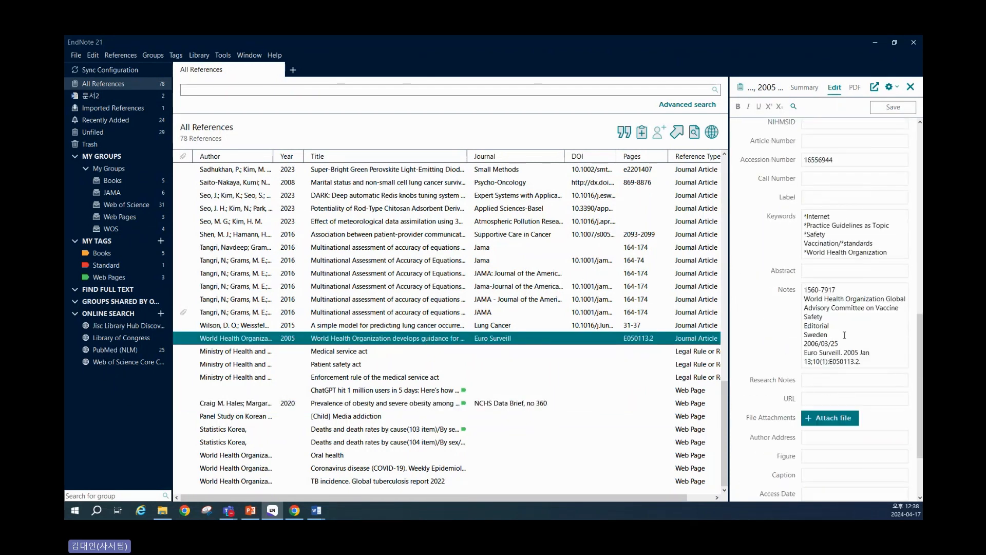
scroll(842, 346, "up", 10)
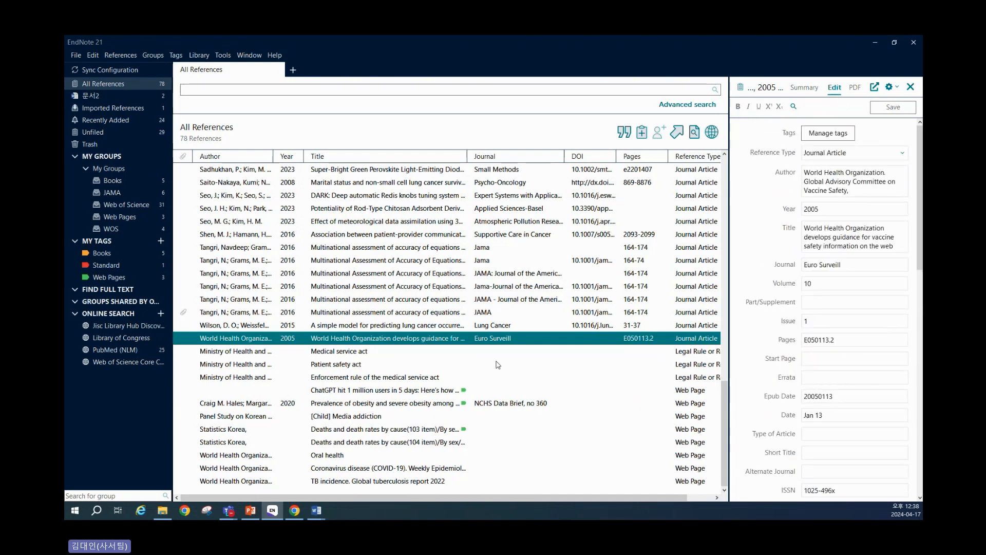
left_click(502, 404)
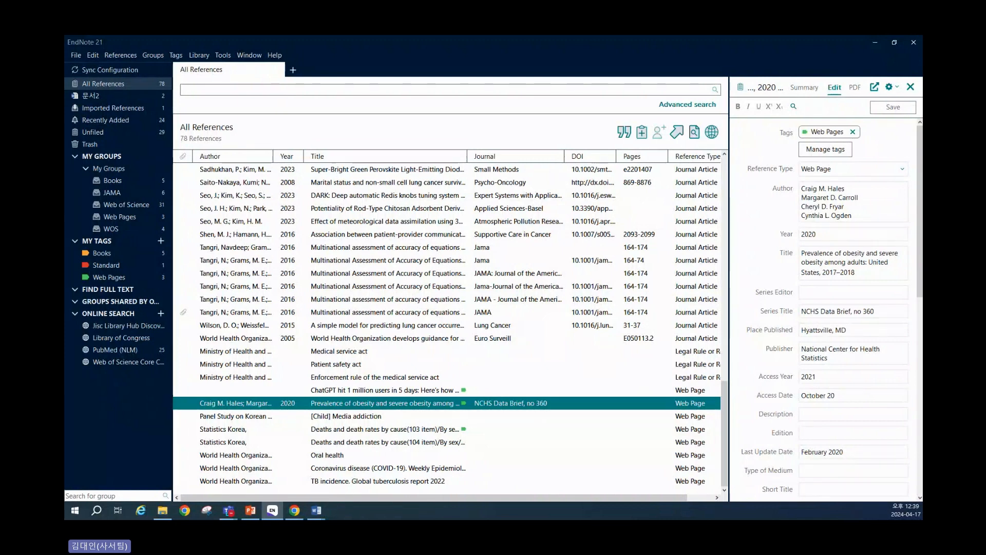
Switch to PowerPoint and show slides 27 to 29 on entering Web Page references, citing KOSIS and entering ISO standards.
key("alt+Tab")
scroll(201, 396, "down", 4)
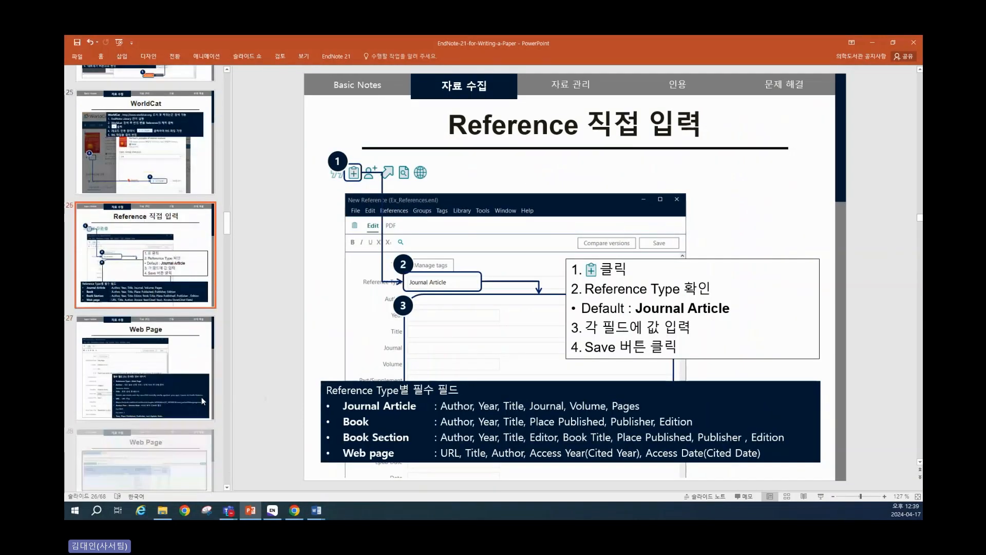
left_click(168, 306)
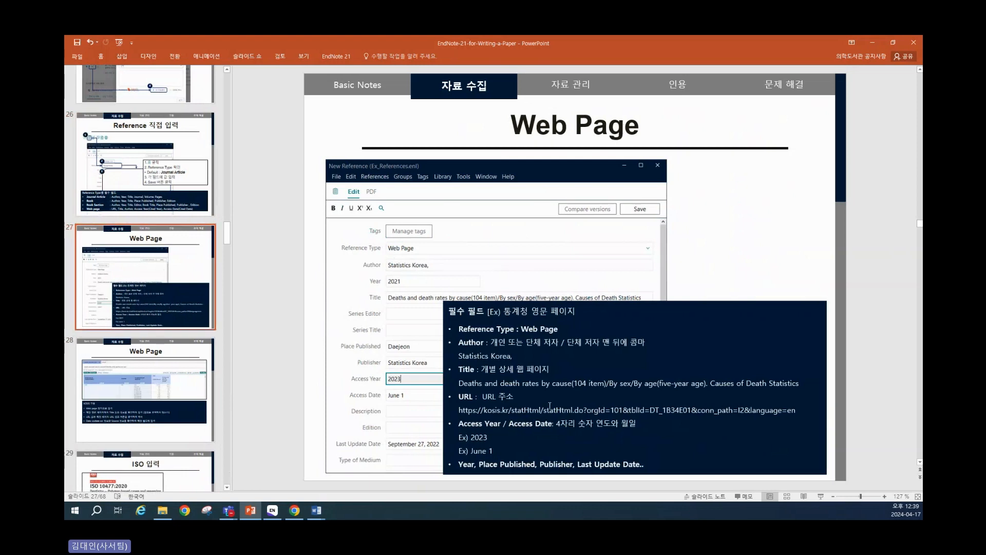
left_click(208, 377)
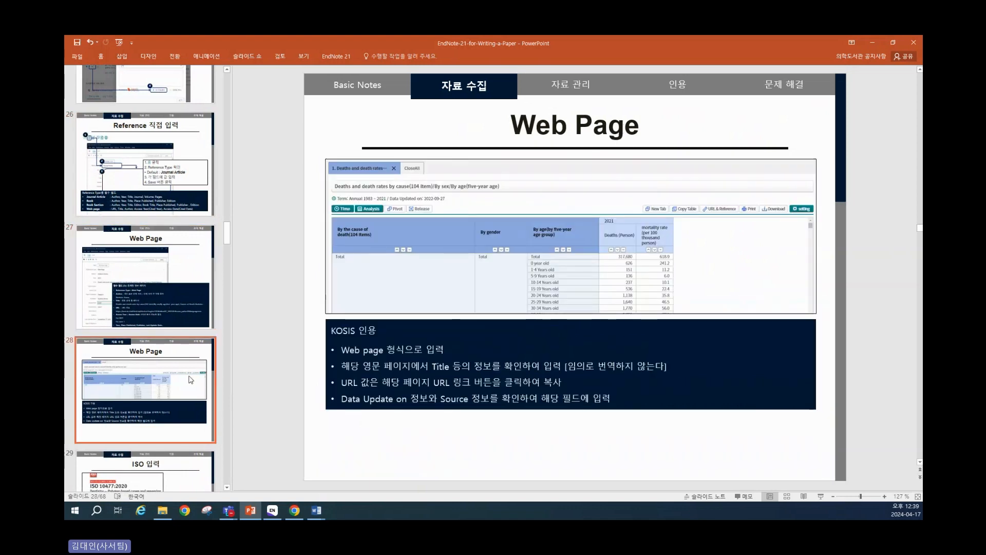
left_click(204, 465)
scroll(204, 430, "down", 2)
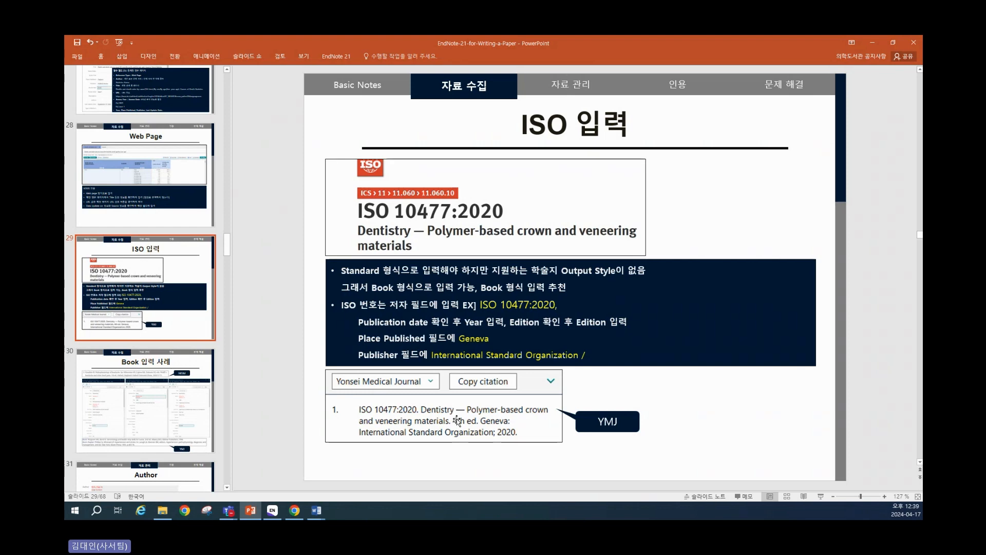
Show slides 30 to 32 on book entry examples, author names and NLM-style corporate authors.
left_click(159, 398)
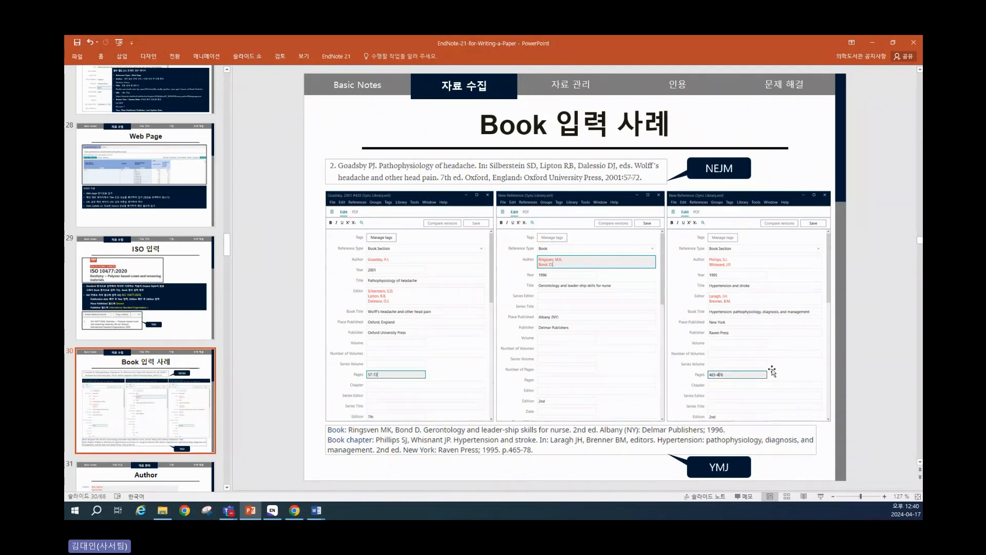
scroll(185, 370, "down", 2)
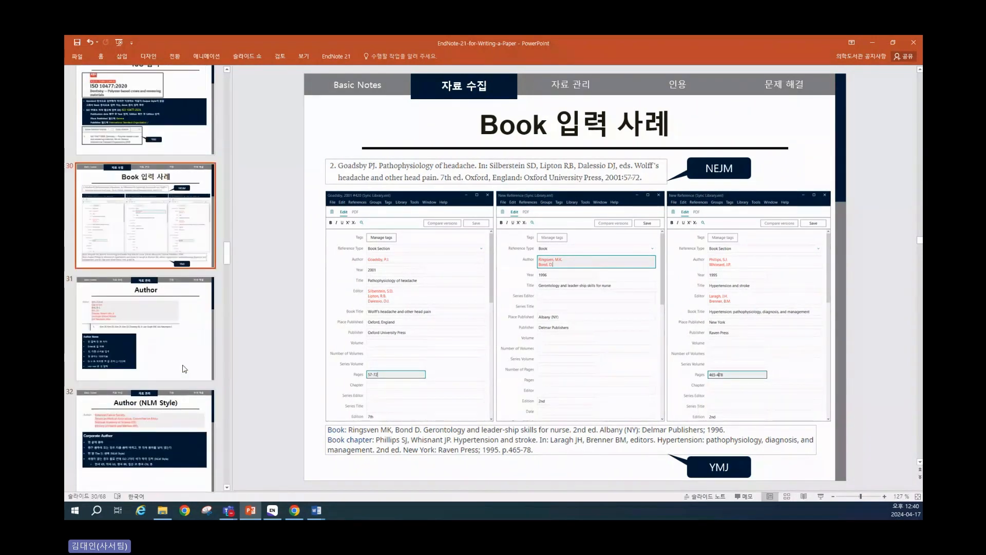
left_click(184, 348)
scroll(195, 370, "down", 3)
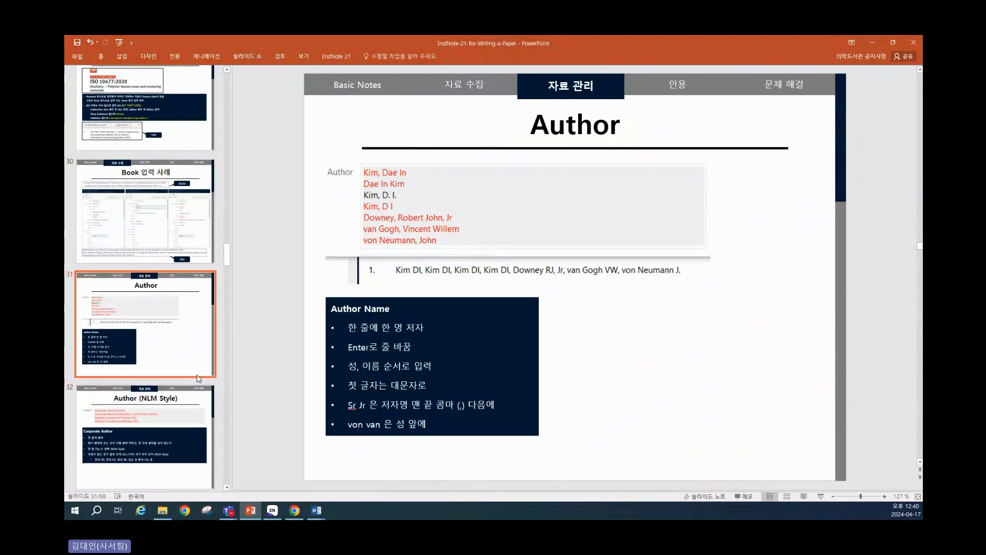
scroll(197, 375, "down", 1)
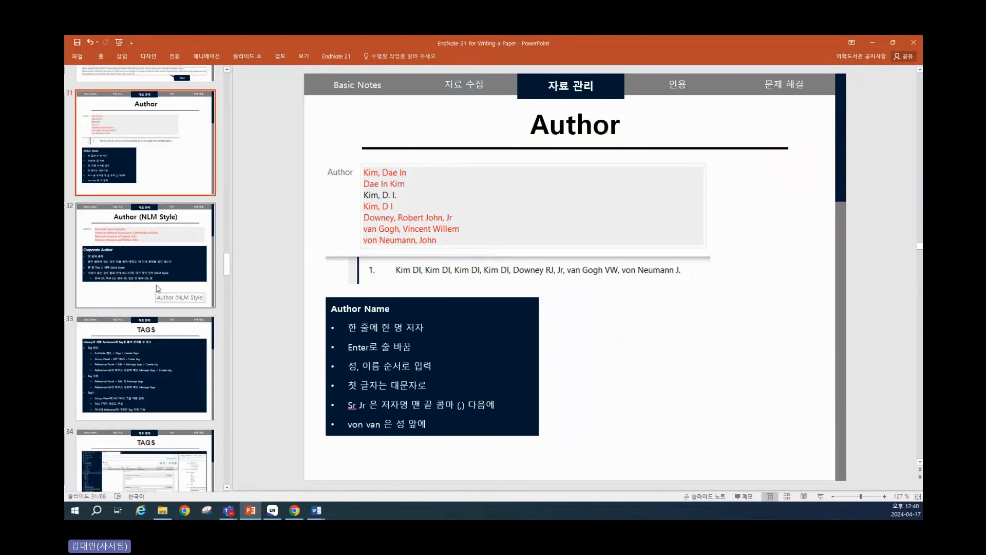
left_click(162, 259)
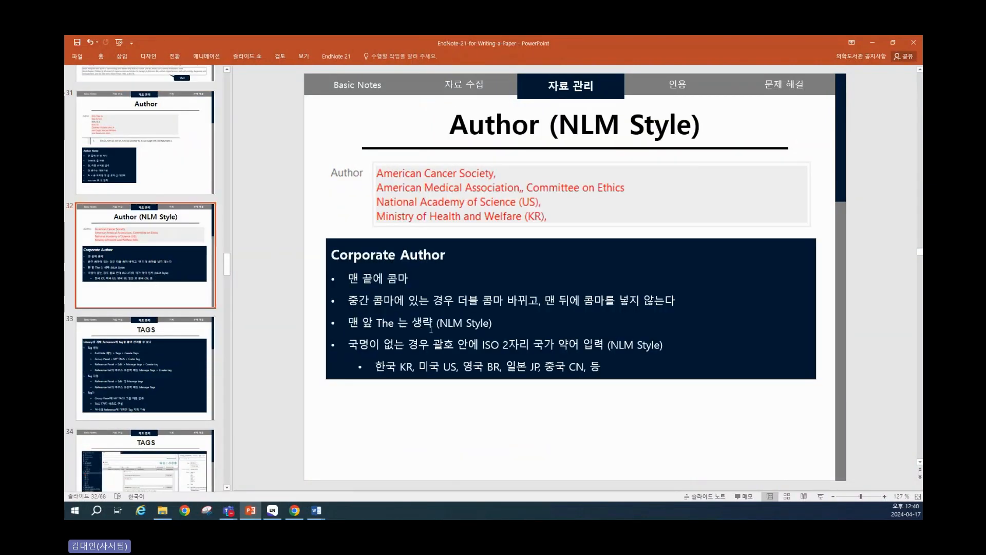
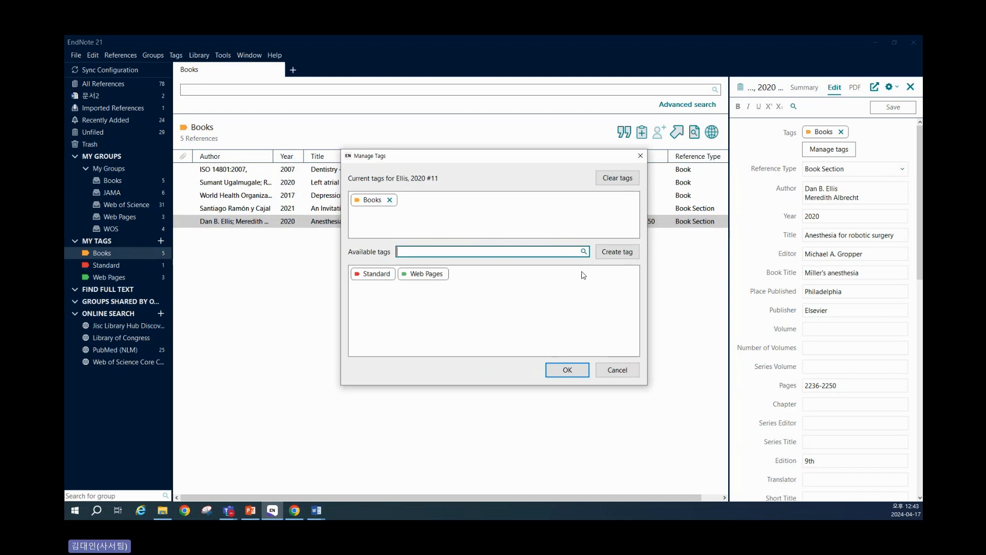
Close the Manage Tags dialog without changes, and show PowerPoint slide 35 about importing a folder of PDFs.
left_click(640, 156)
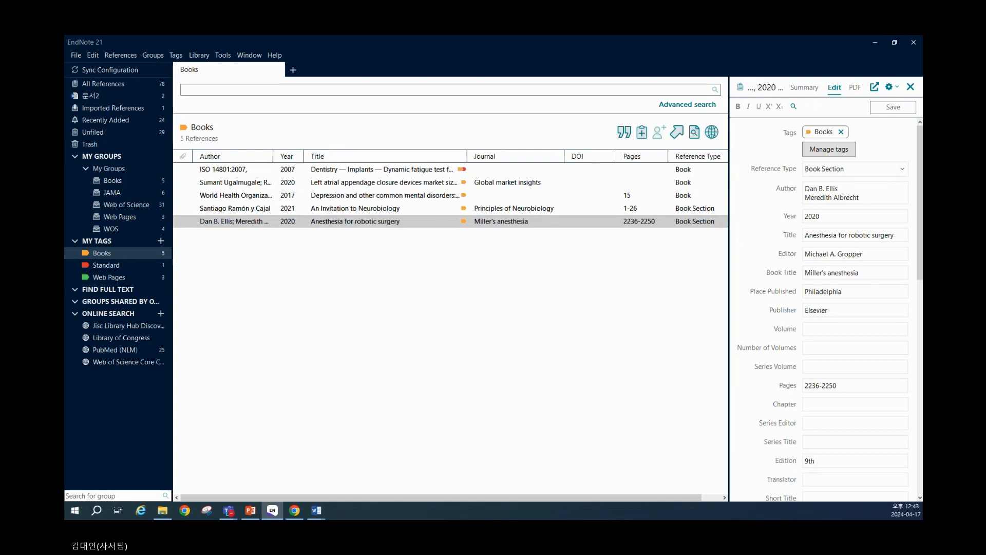
left_click(251, 511)
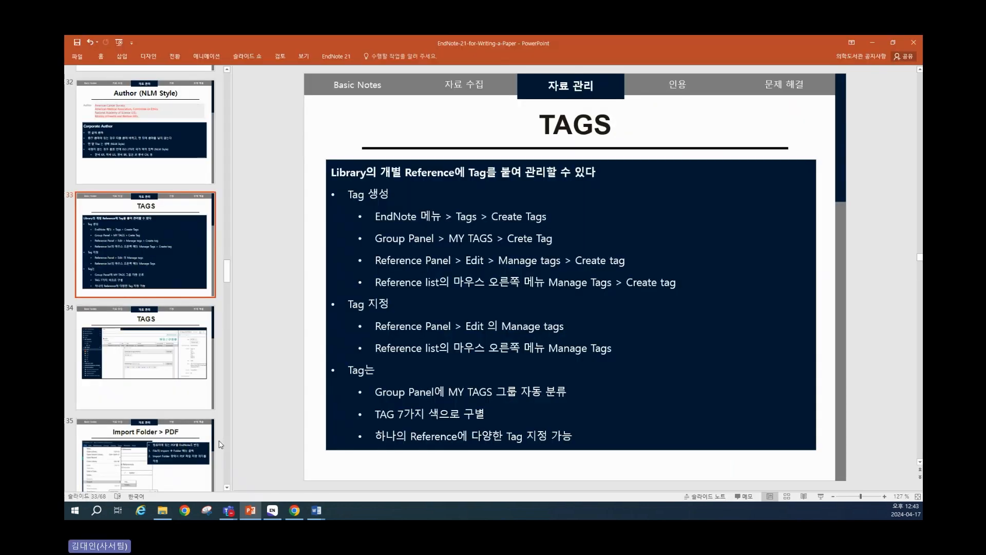
scroll(202, 426, "down", 1)
scroll(202, 425, "down", 1)
left_click(190, 344)
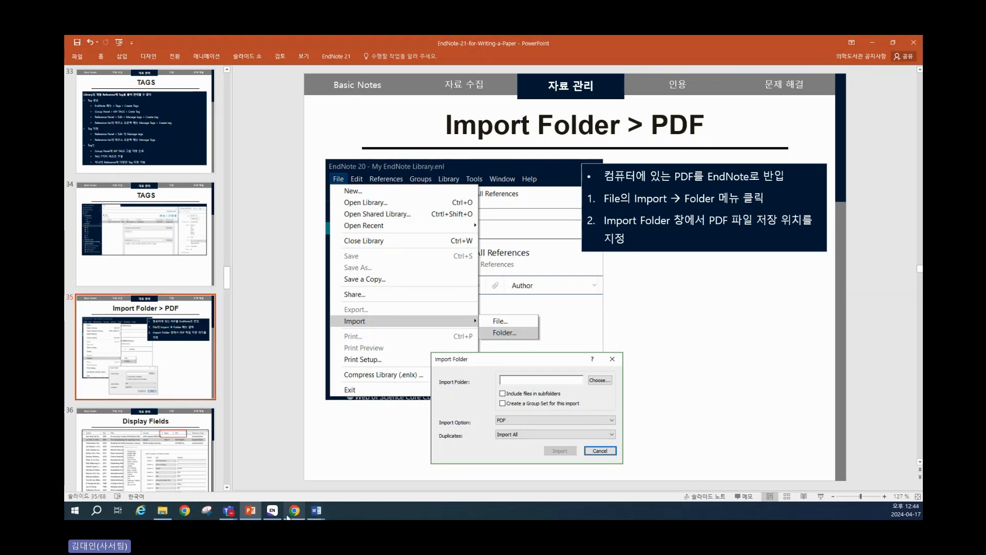
Show the PDF folder inside Writing for Paper in File Explorer, and switch to EndNote to display its file and folder import options.
left_click(163, 511)
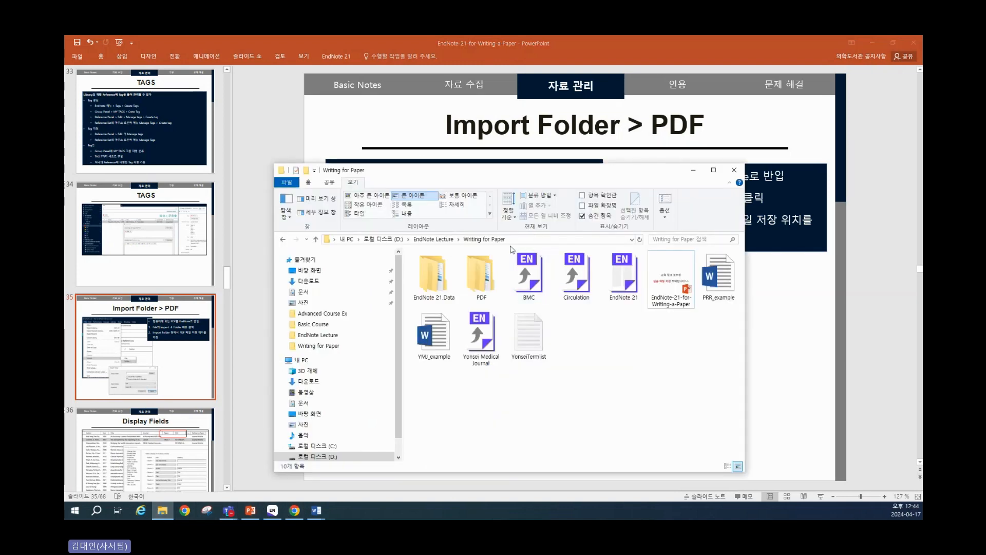
left_click(482, 286)
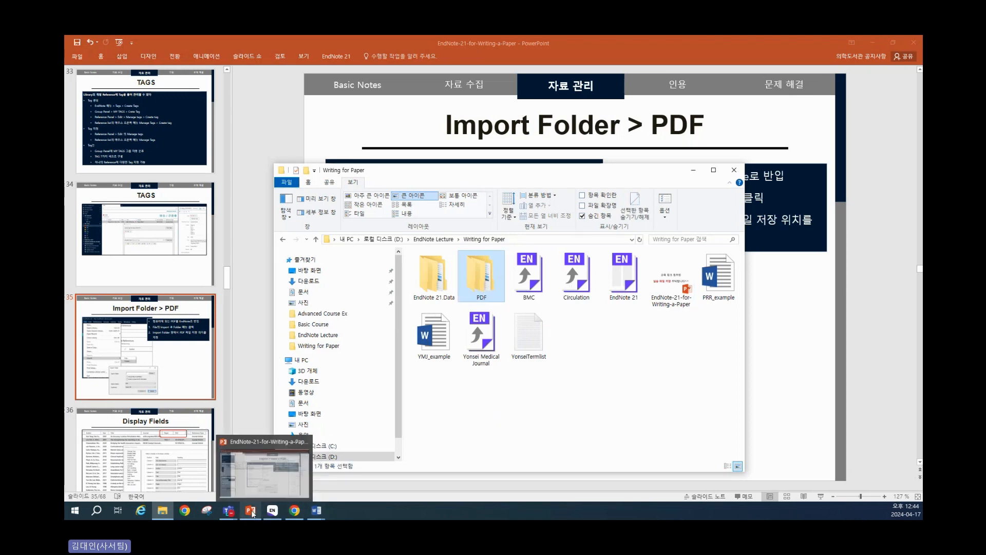
left_click(272, 511)
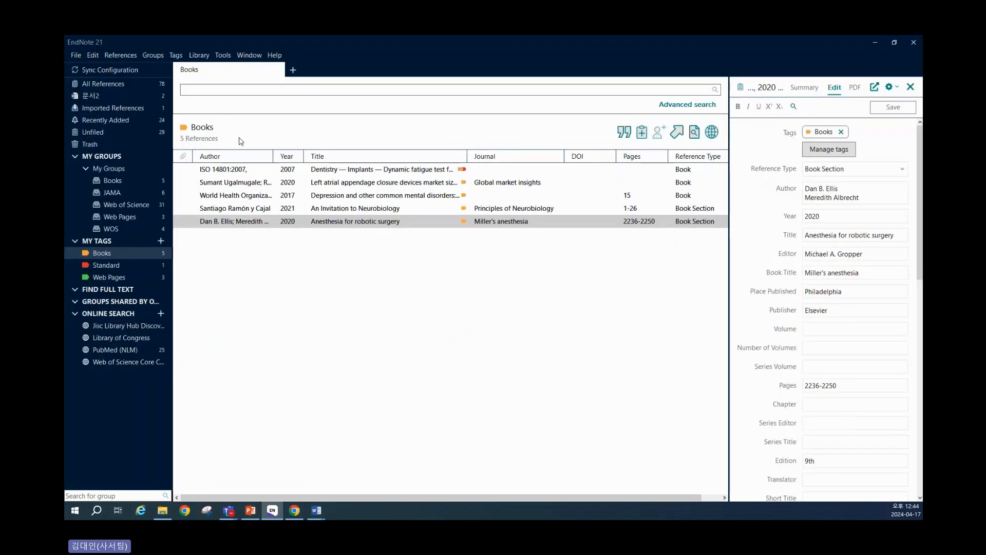
left_click(76, 55)
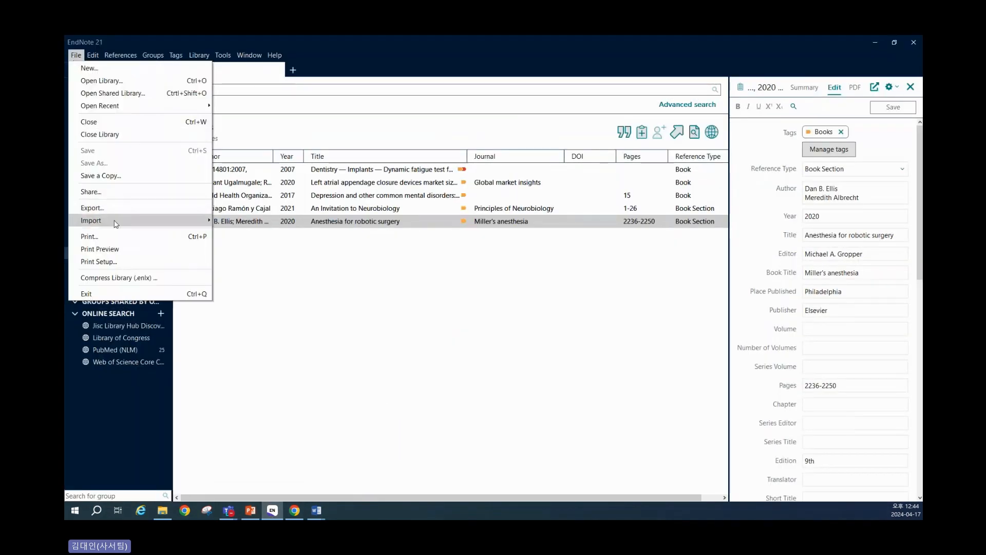
mouse_move(203, 220)
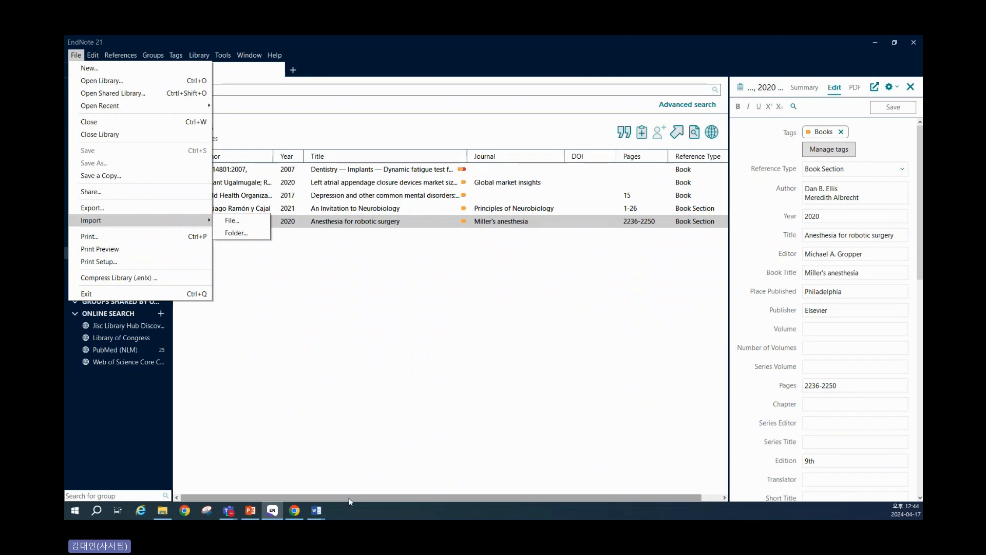
Switch to PowerPoint and show slides 36 and 37 on Display Fields and Find Reference Updates.
left_click(272, 510)
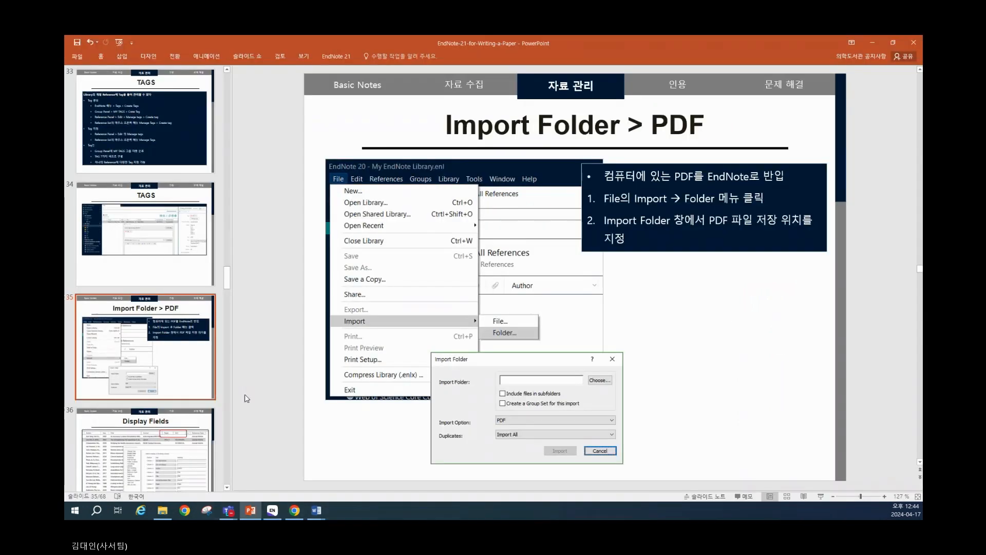
left_click(181, 445)
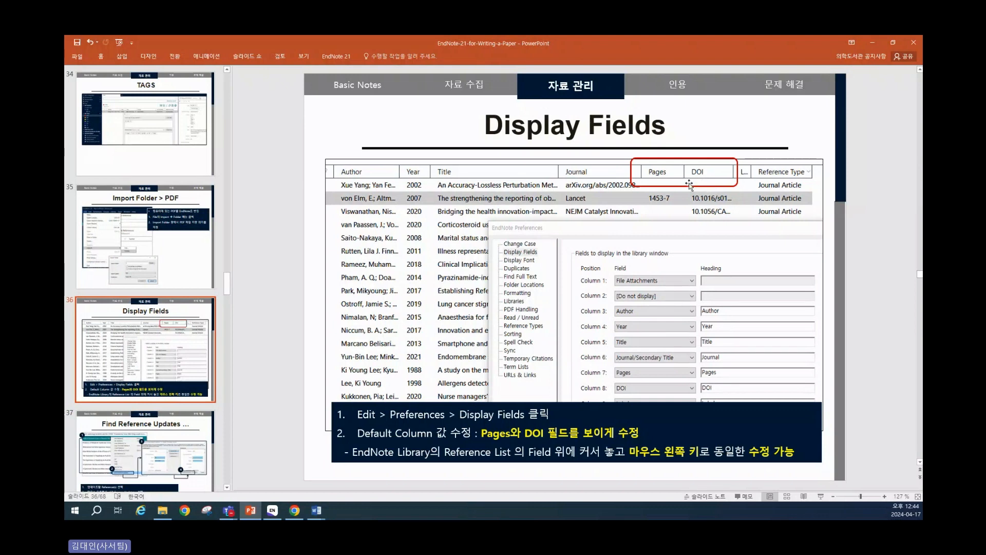
left_click(179, 447)
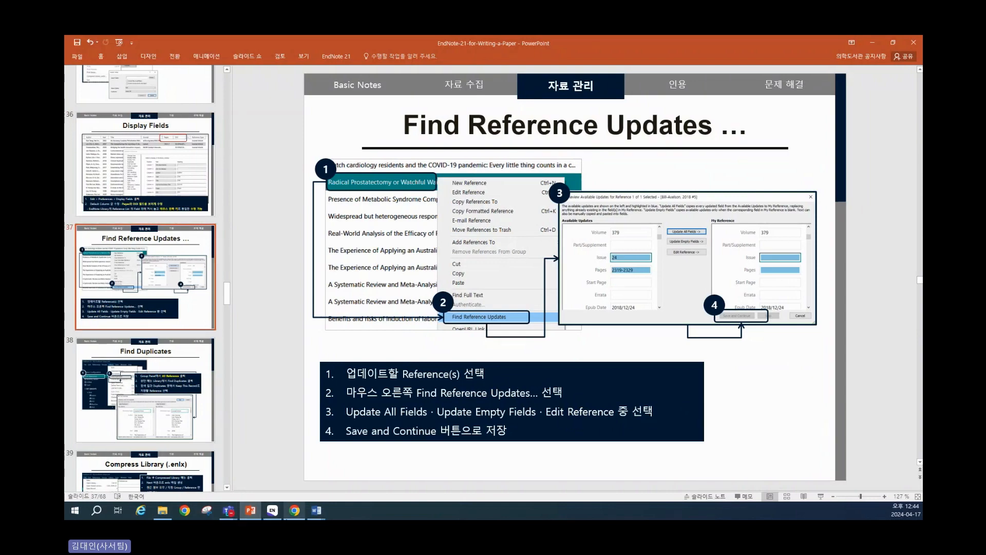
Switch to EndNote, look through all references for journal articles without page numbers, and select the 2023 rod-type chitosan adsorbent article.
left_click(272, 510)
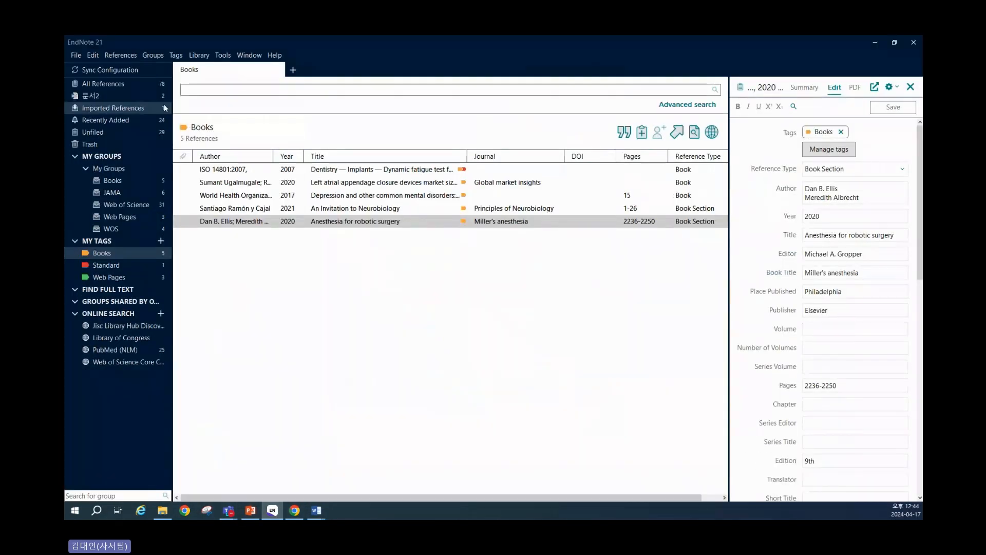
left_click(106, 84)
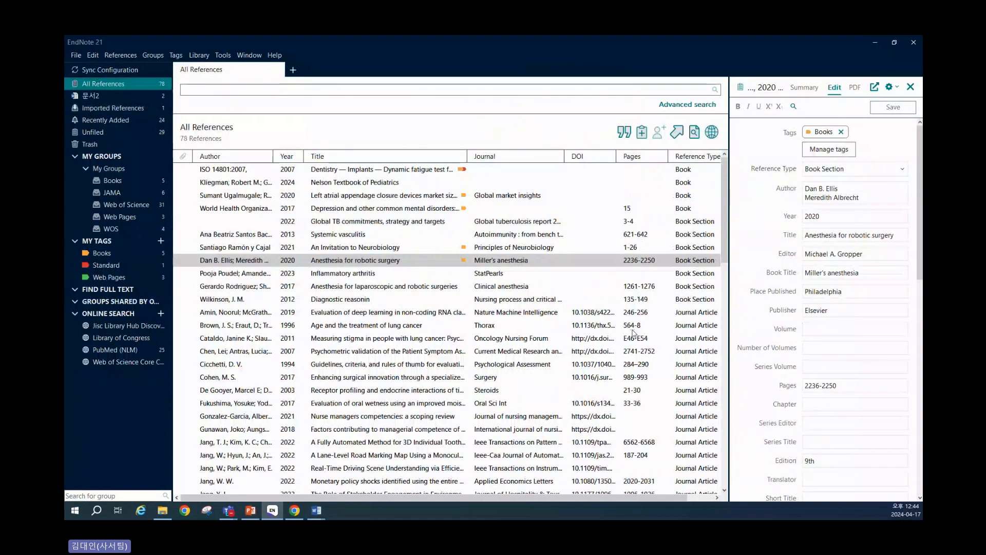
scroll(634, 334, "down", 5)
left_click(625, 274)
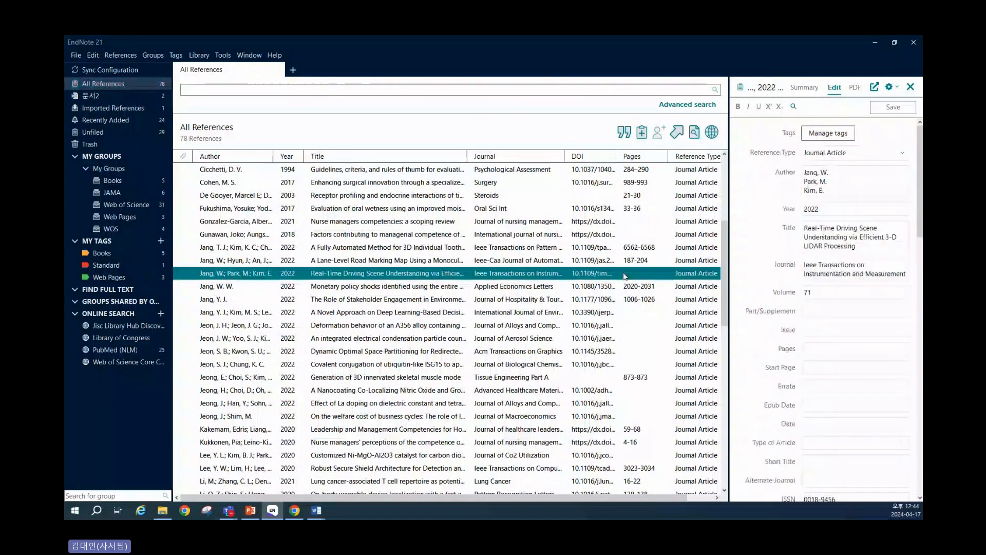
scroll(624, 334, "down", 2)
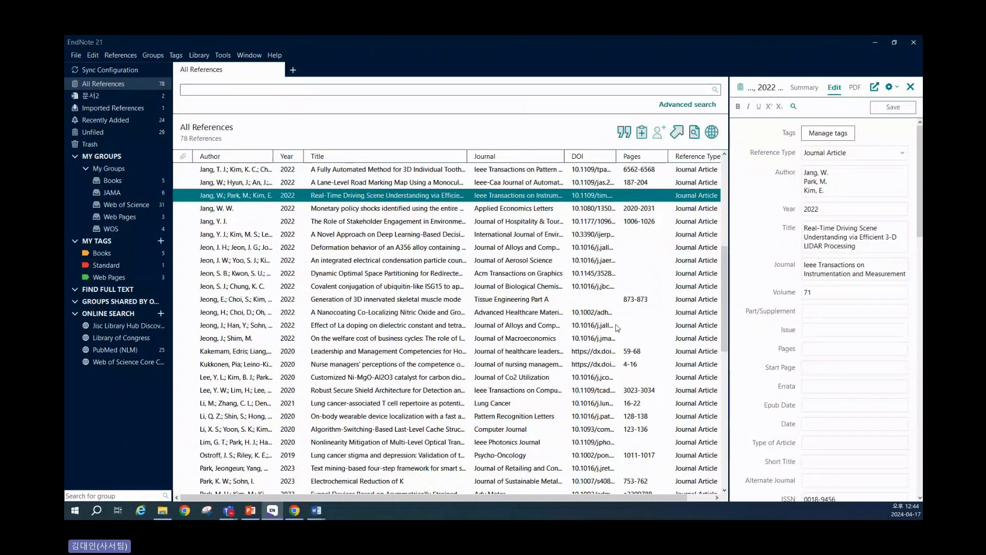
scroll(611, 333, "down", 3)
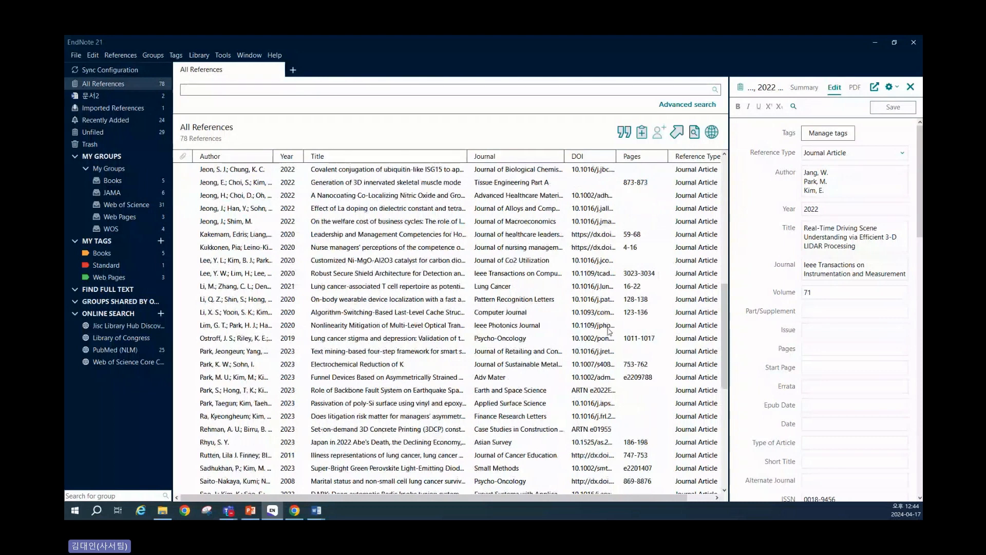
left_click(619, 404)
scroll(619, 404, "down", 1)
scroll(619, 405, "down", 3)
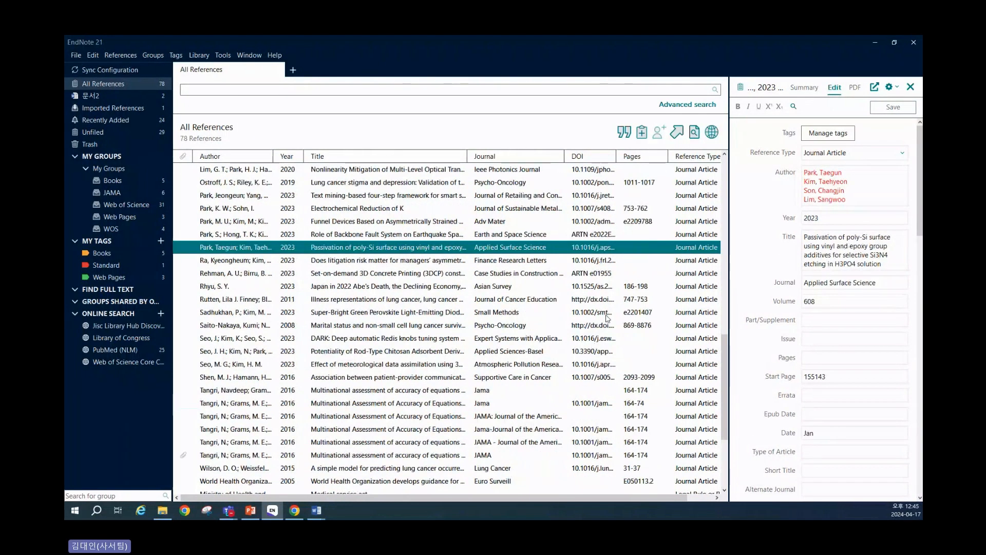
left_click(601, 262)
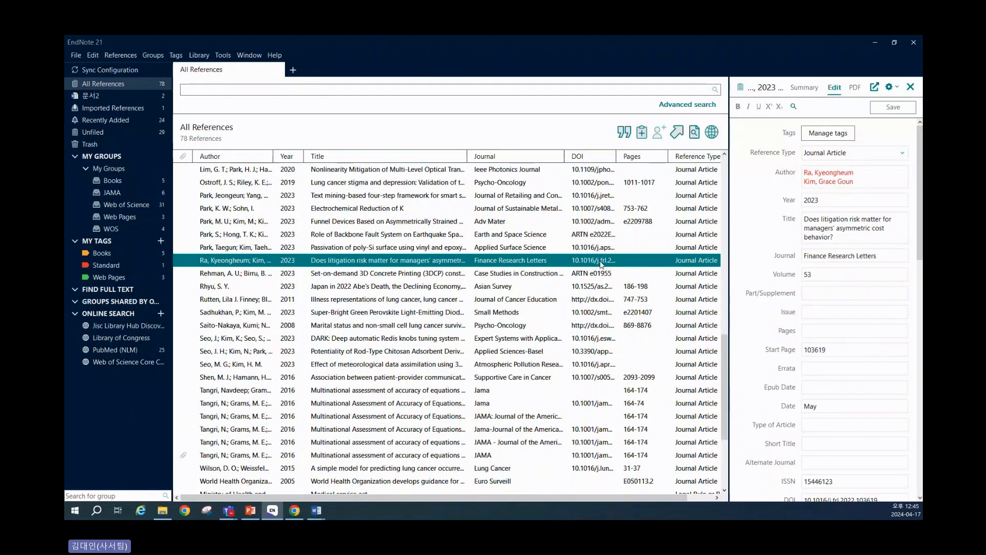
left_click(613, 353)
scroll(632, 363, "down", 1)
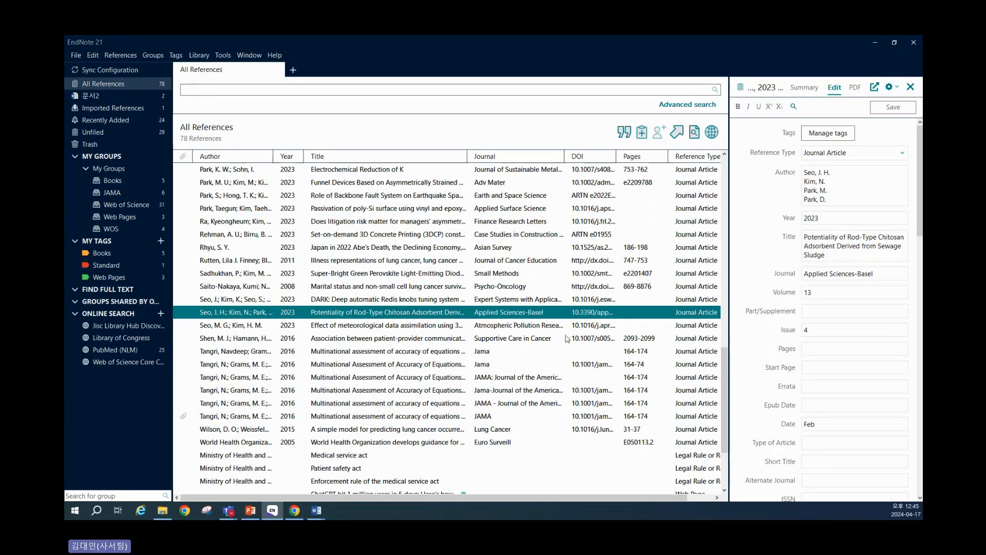
Find reference updates for the chitosan adsorbent article, compare the available updates with the existing fields, and close the review without updating.
right_click(472, 313)
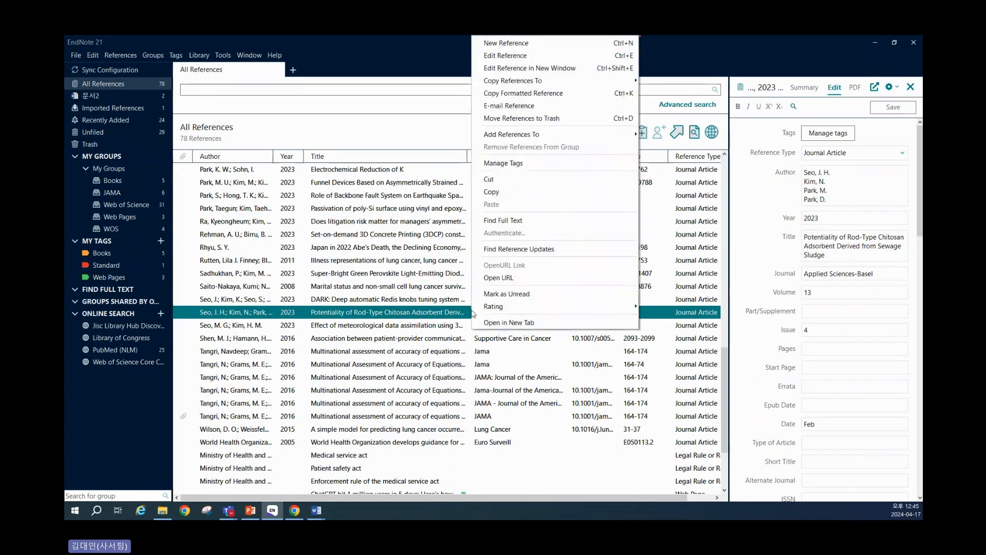
left_click(546, 250)
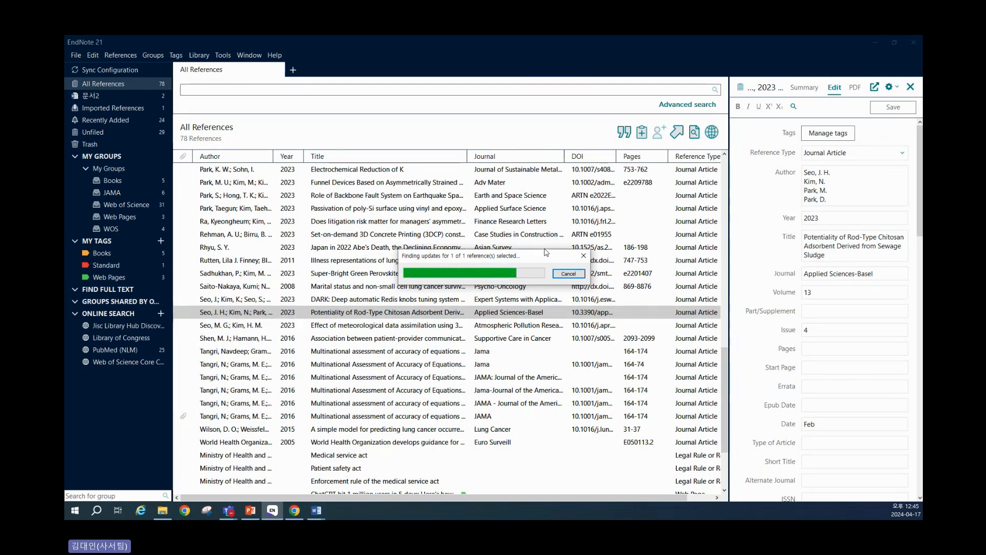
scroll(604, 266, "up", 6)
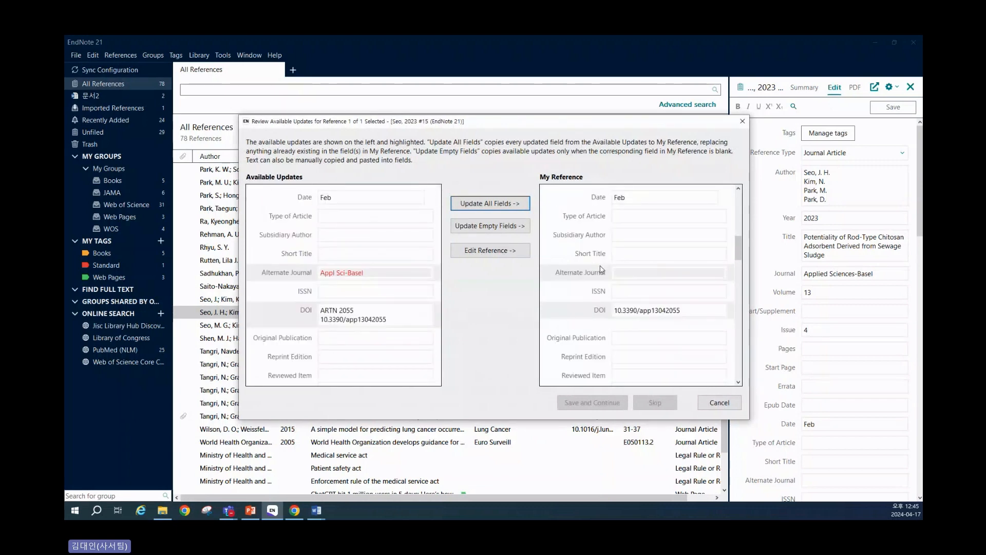
scroll(615, 282, "up", 3)
scroll(616, 284, "down", 3)
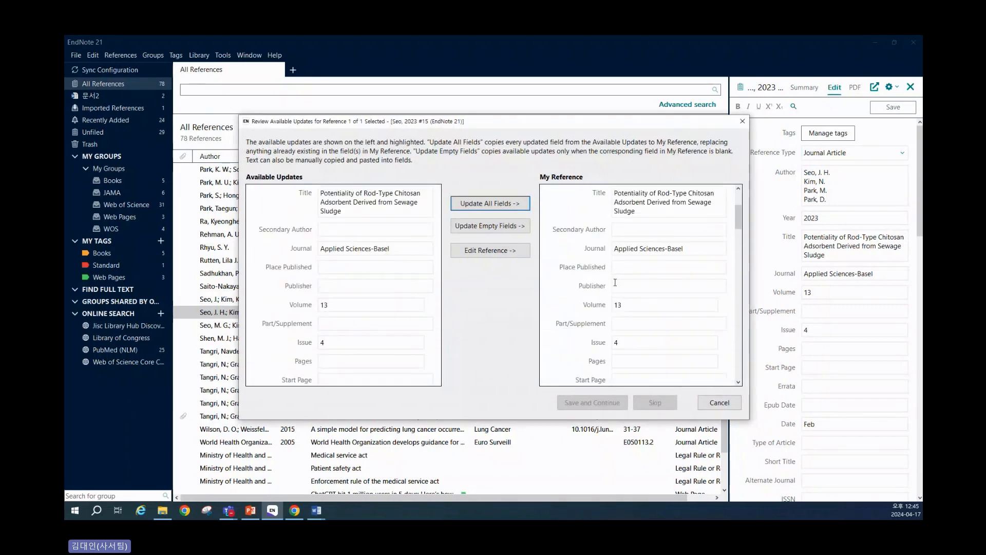
scroll(612, 293, "up", 1)
left_click_drag(738, 221, 740, 199)
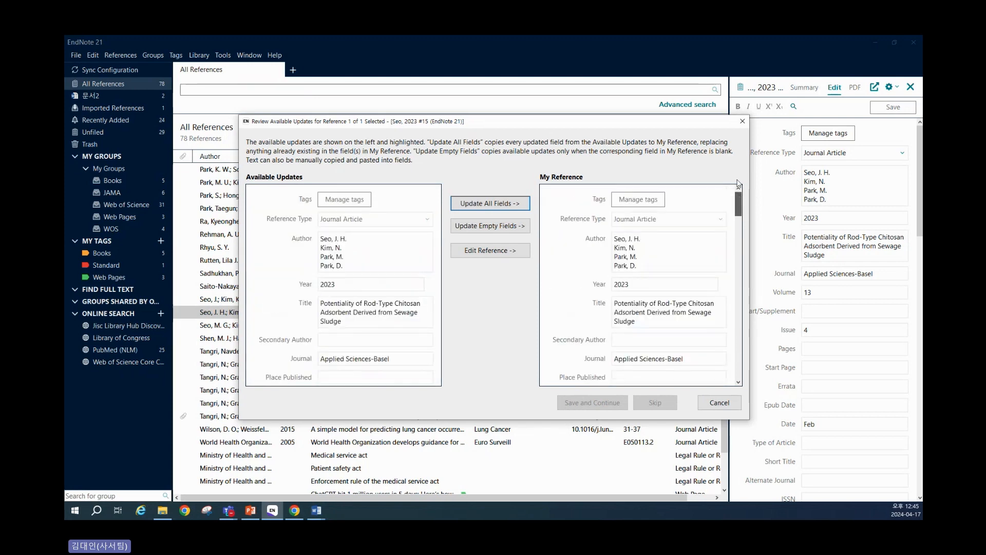
left_click(712, 403)
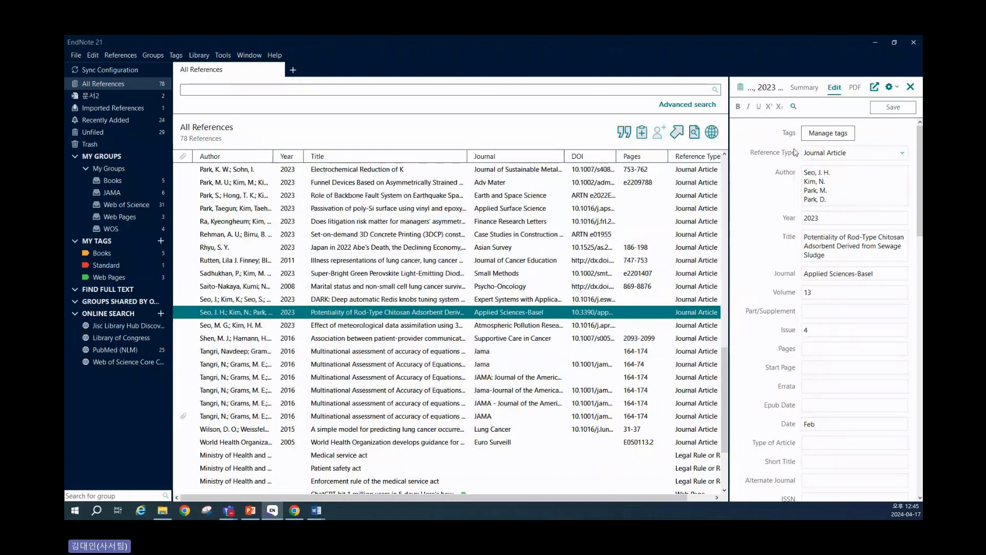
Open the chitosan article's DOI link from its summary and select the article number 2055 in the publisher page's citation line.
left_click(802, 92)
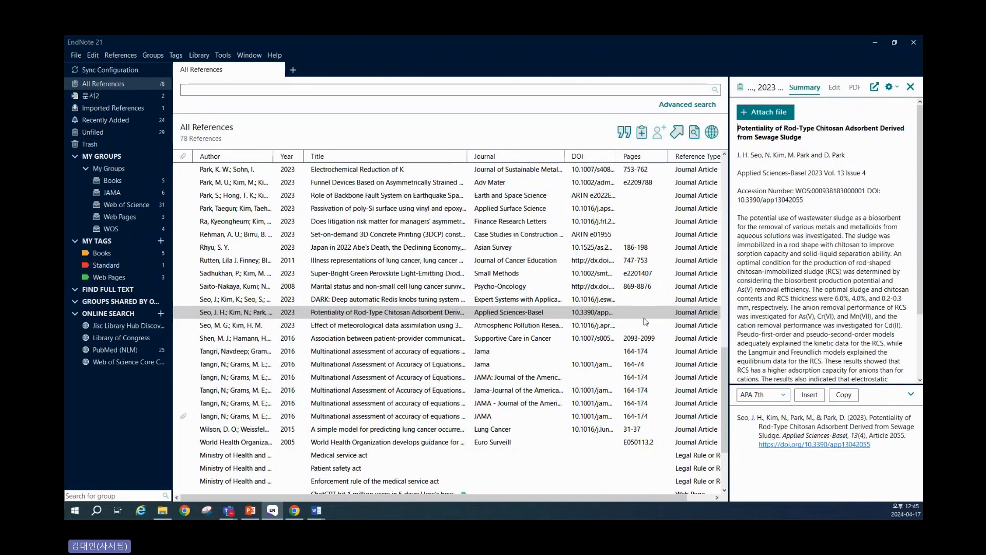
left_click(808, 449)
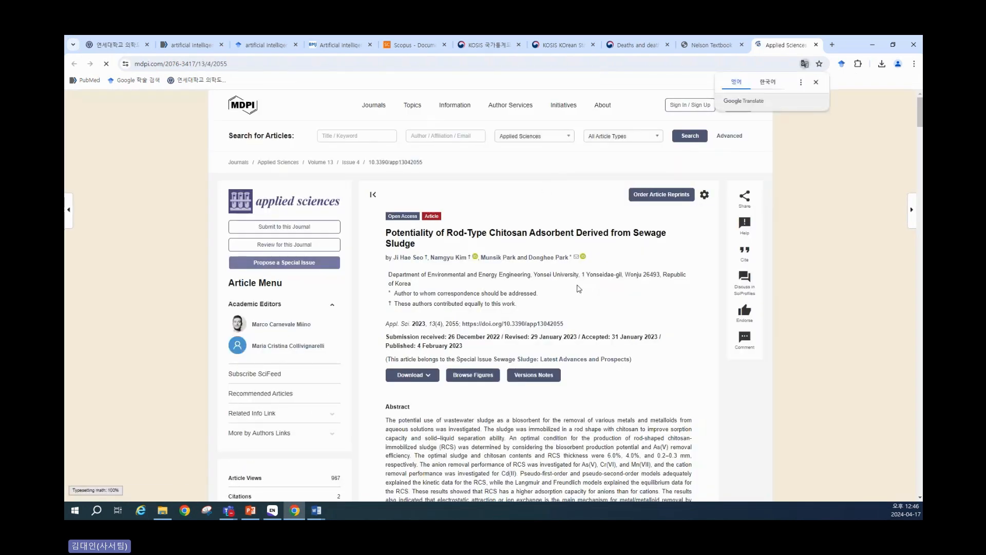
scroll(571, 301, "down", 2)
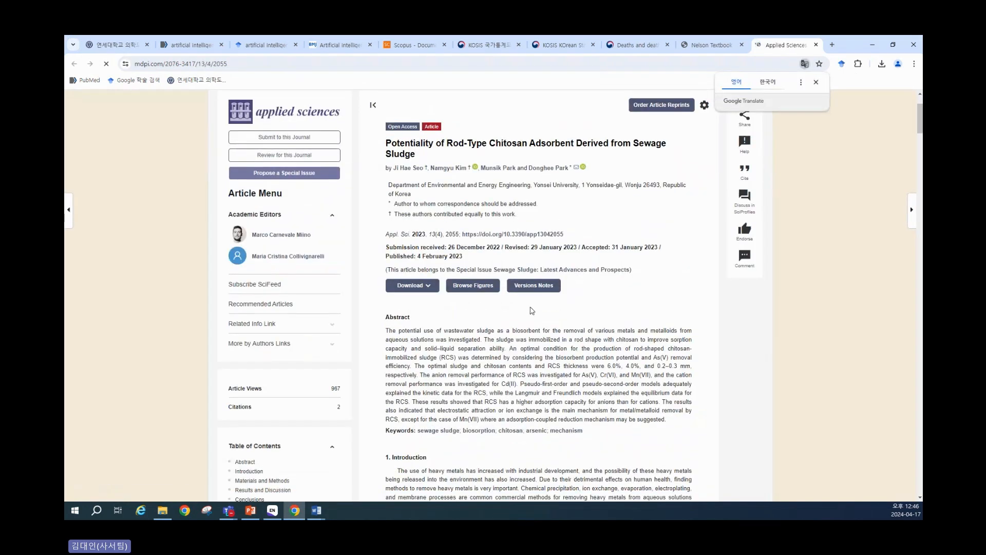
scroll(546, 377, "up", 2)
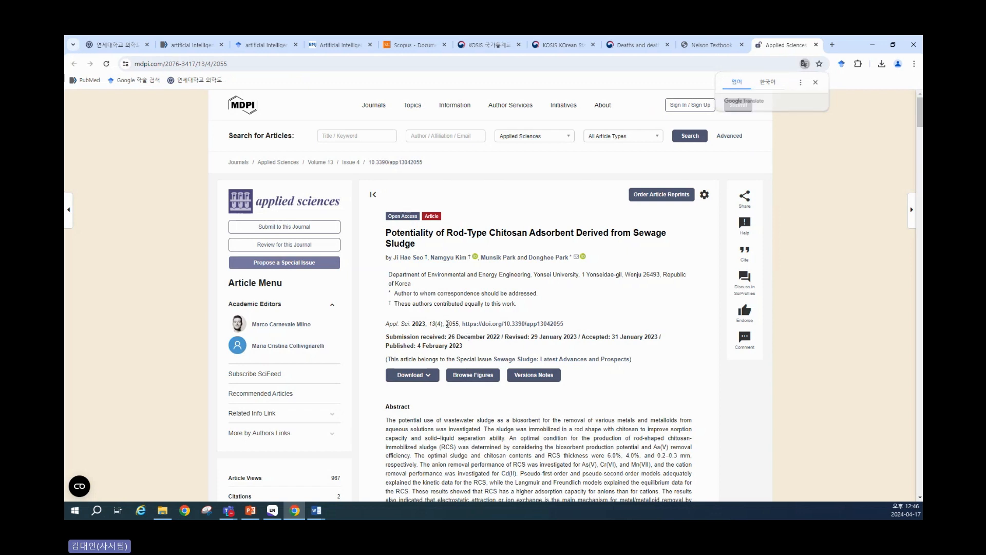
left_click_drag(446, 324, 460, 323)
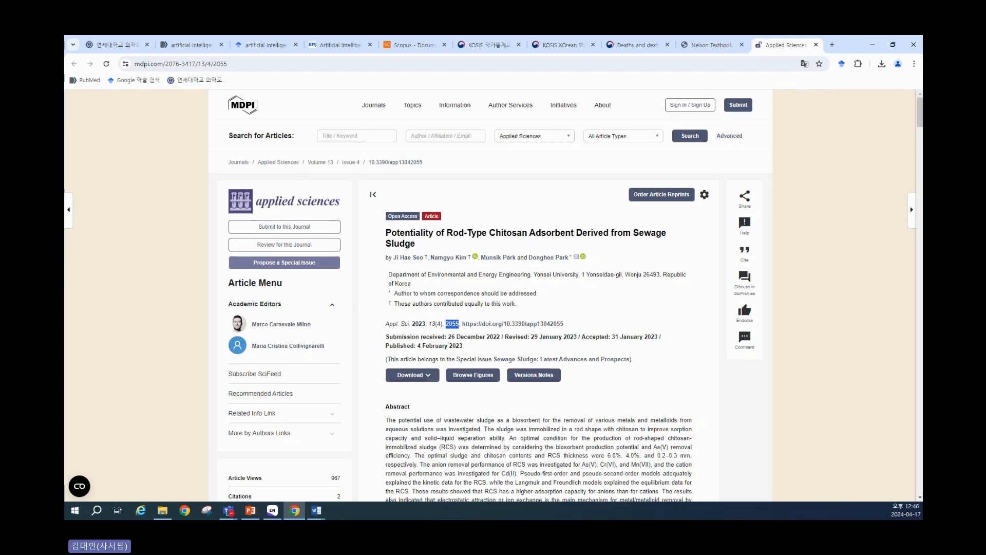
Return to EndNote, set the chitosan article's Pages field to 2055 and save the reference.
key("alt+Tab")
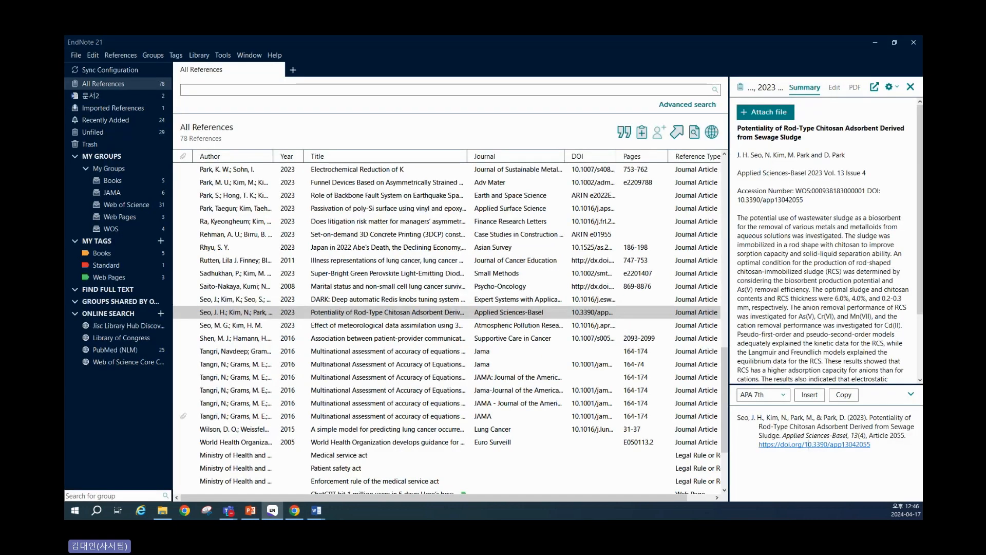
left_click(840, 90)
left_click(816, 284)
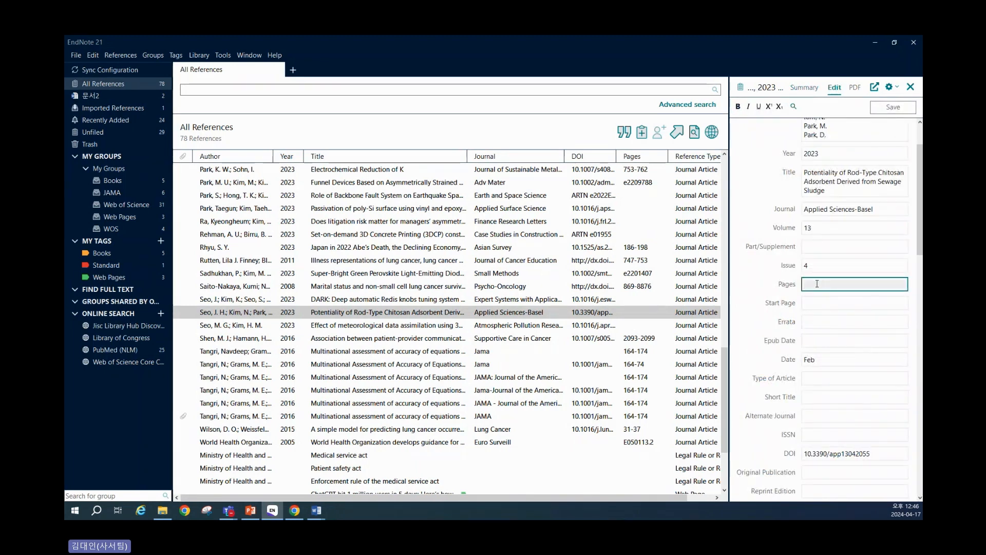
type("2055")
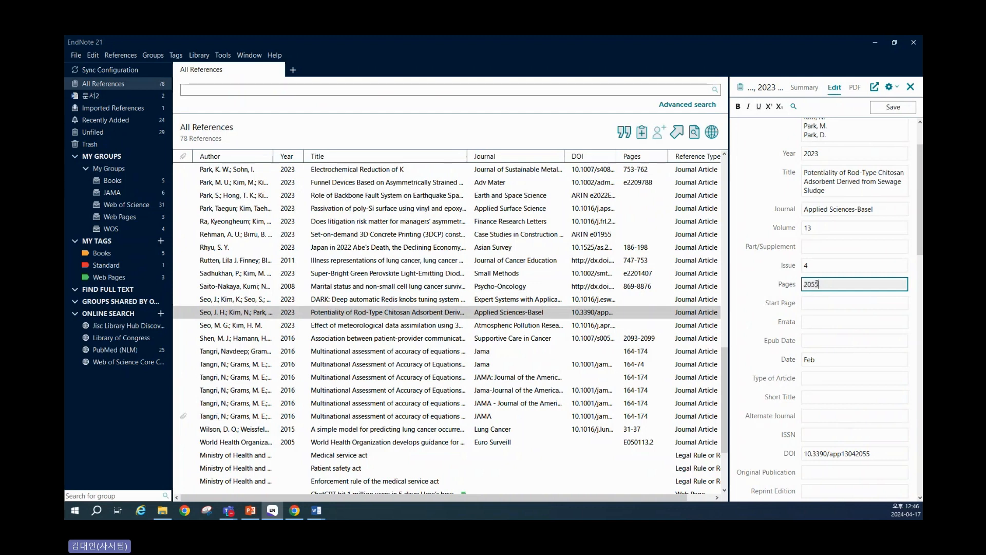
left_click(893, 107)
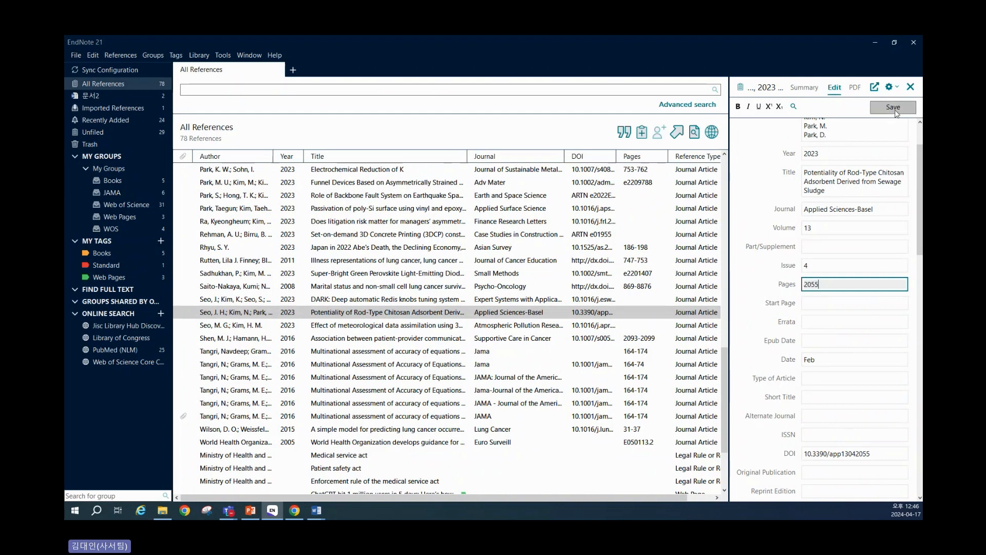
Check the chitosan article's APA 7th citation preview and view the available output styles, keeping APA 7th.
left_click(807, 90)
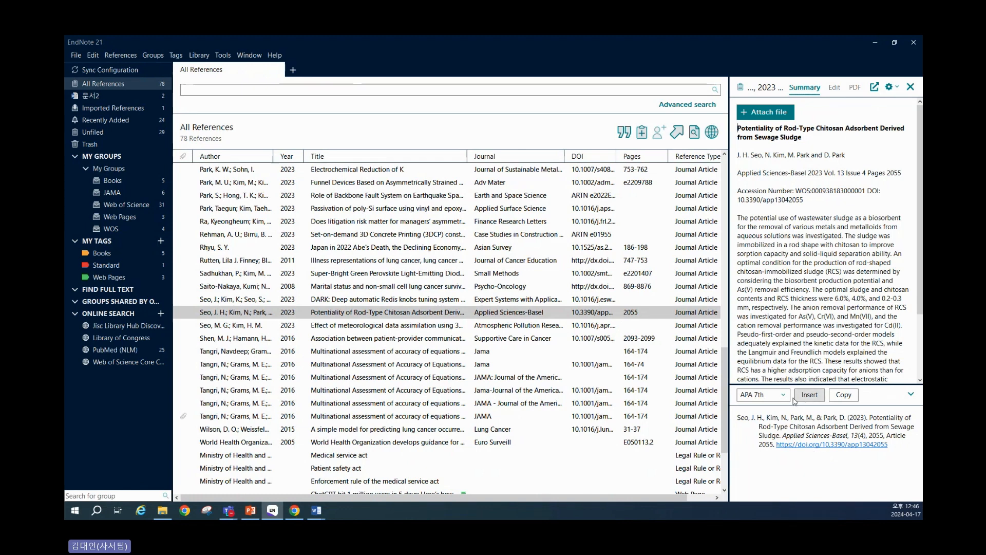
left_click(781, 396)
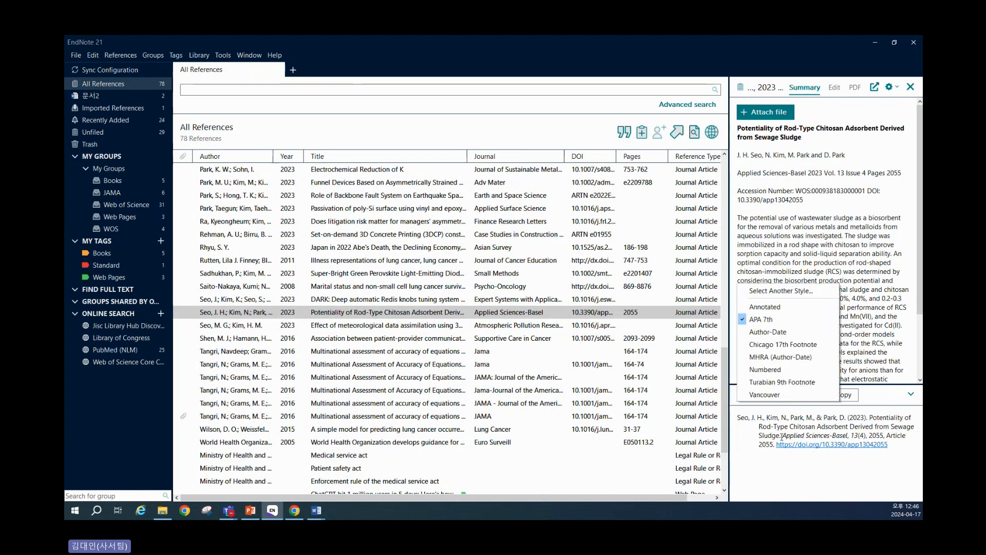
left_click(826, 458)
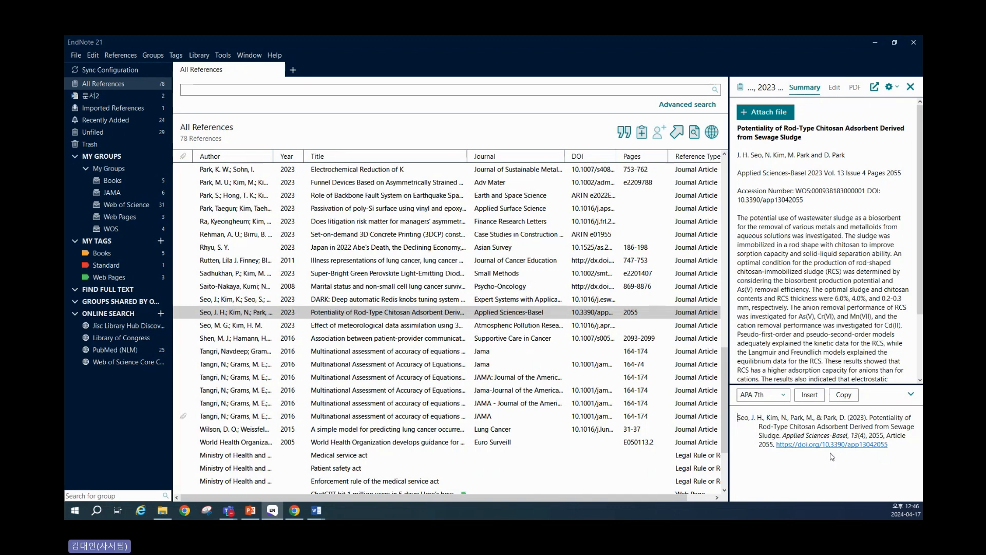
scroll(654, 392, "up", 5)
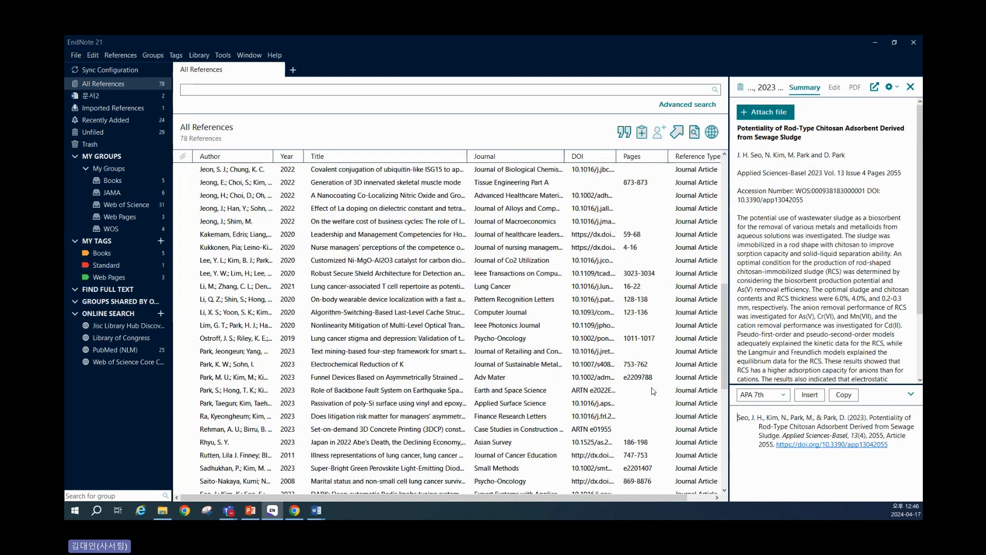
Shorten the DOI field of the 2020 hospital managers competencies article to 10.2147/JHL.S265825 and check its summary and APA 7th citation.
left_click(603, 235)
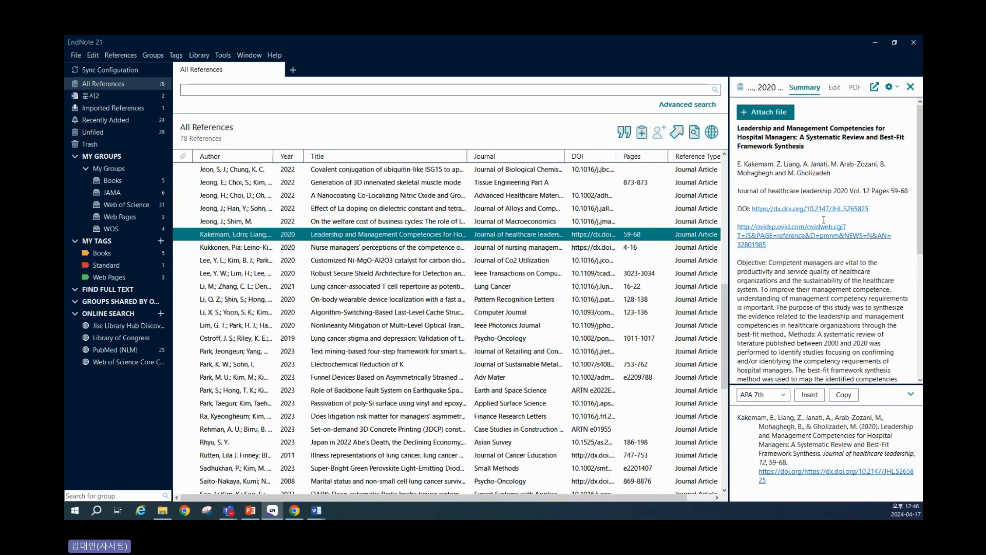
left_click(834, 88)
scroll(862, 334, "down", 4)
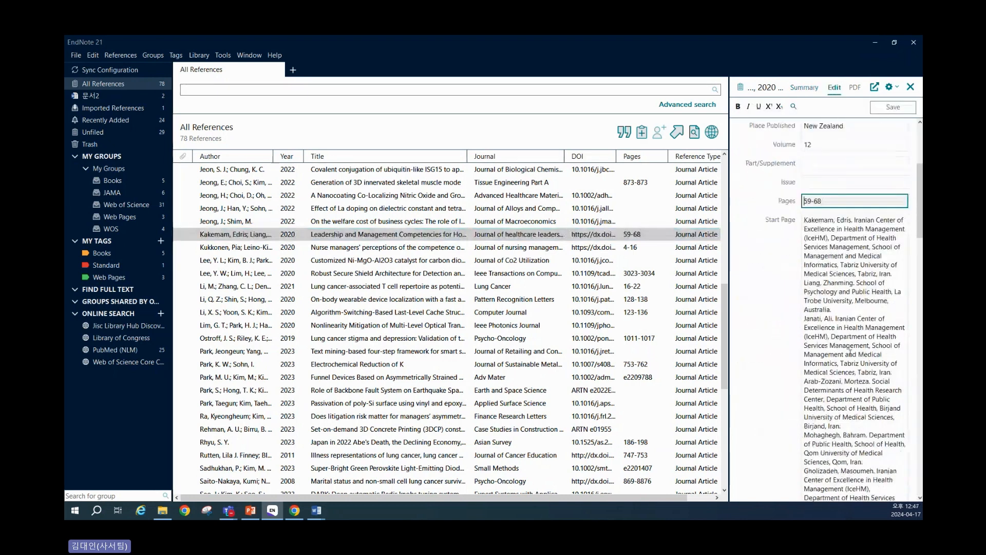
scroll(851, 354, "down", 10)
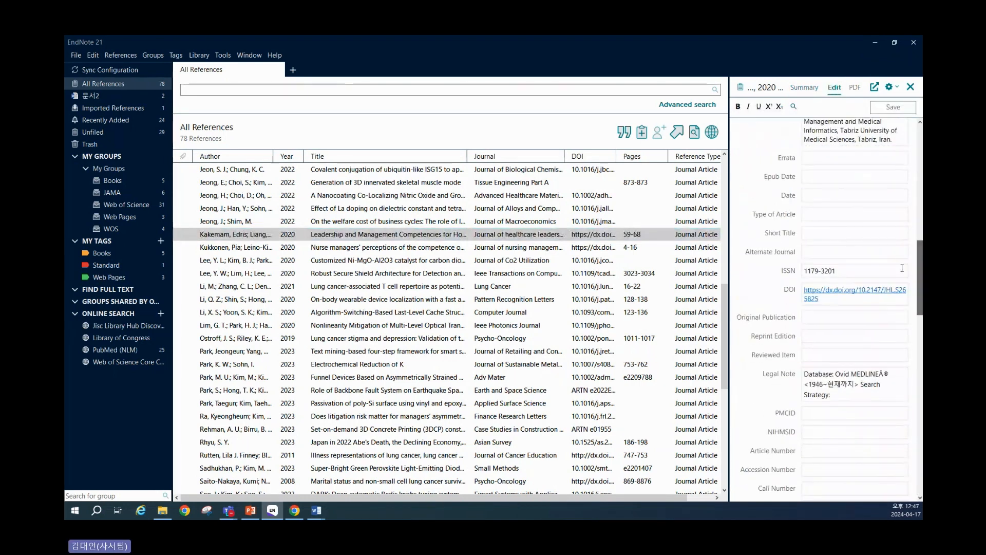
triple_click(837, 297)
key("Delete")
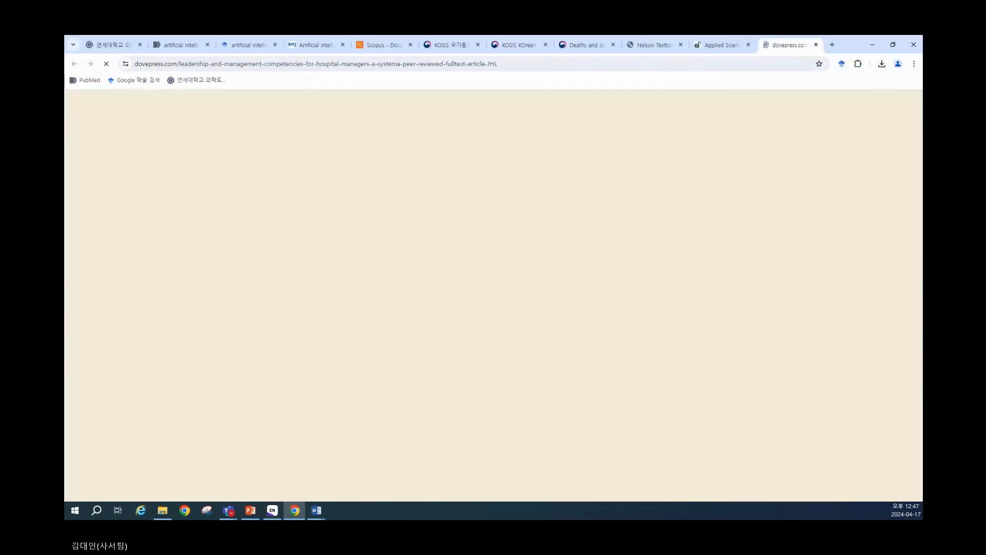
key("alt+Tab")
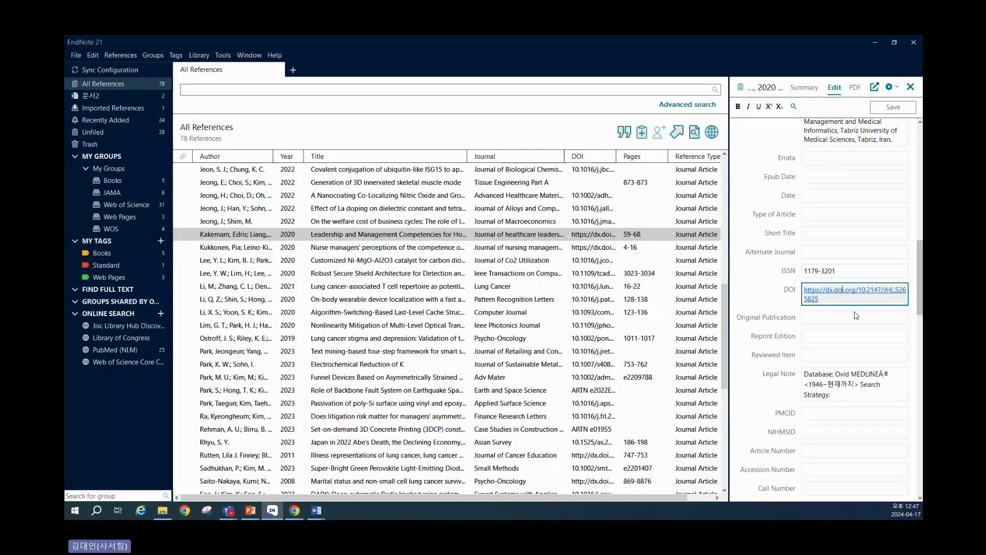
key("Right")
key("Right")
key("Right")
key("Right")
key("Right")
key("shift+Home")
key("BackSpace")
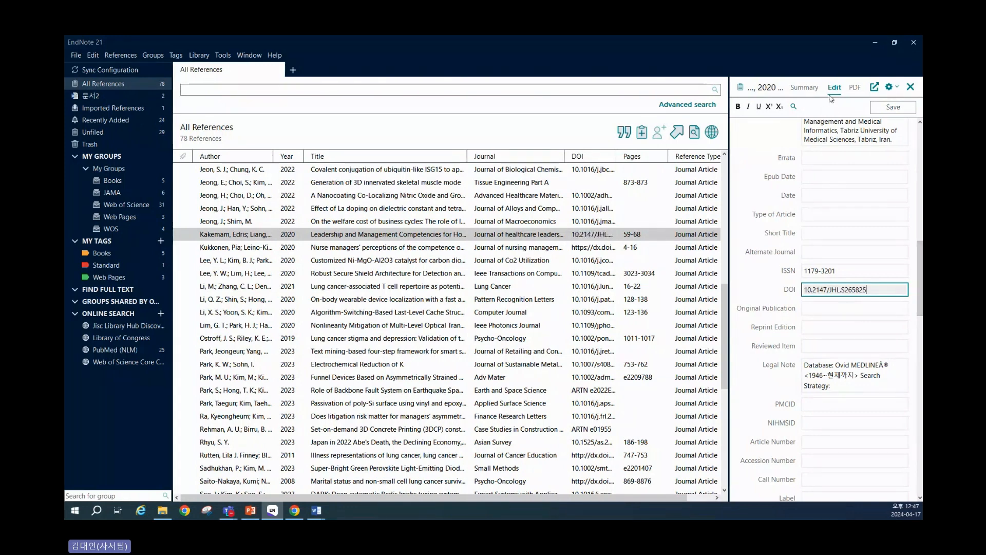
left_click(811, 90)
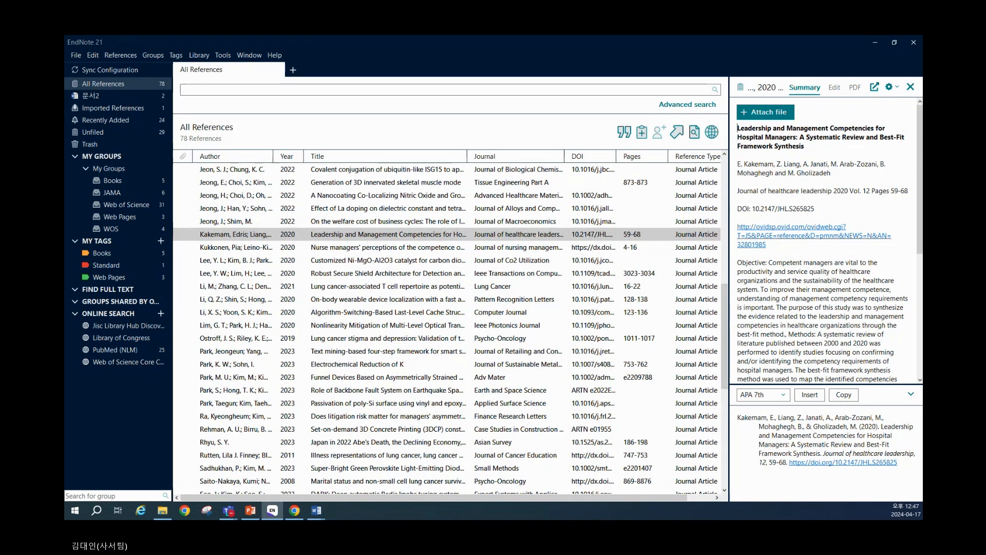
Switch to PowerPoint to review the Find Duplicates slide, and return to EndNote to view the JAMA group's references.
key("alt+Tab")
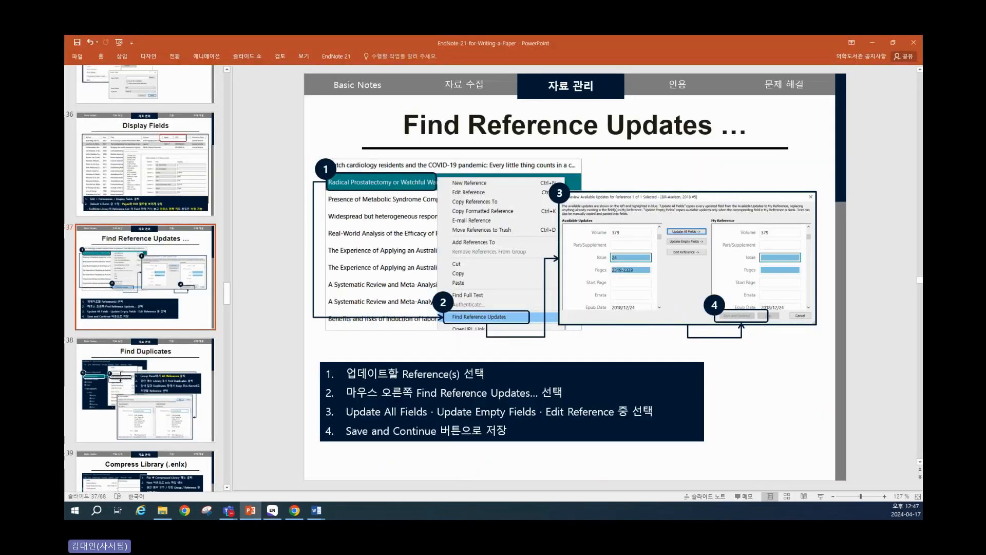
left_click(135, 393)
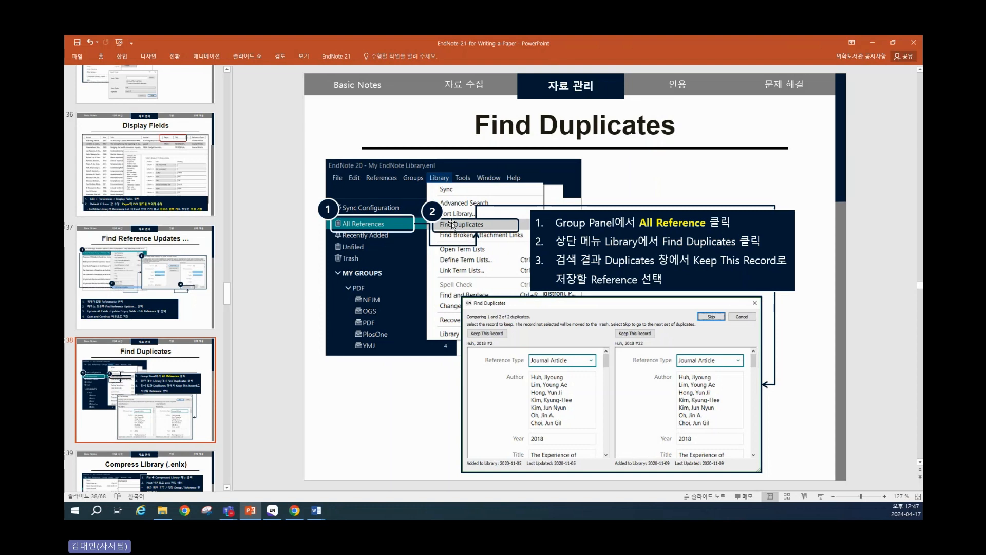
key("alt+Tab")
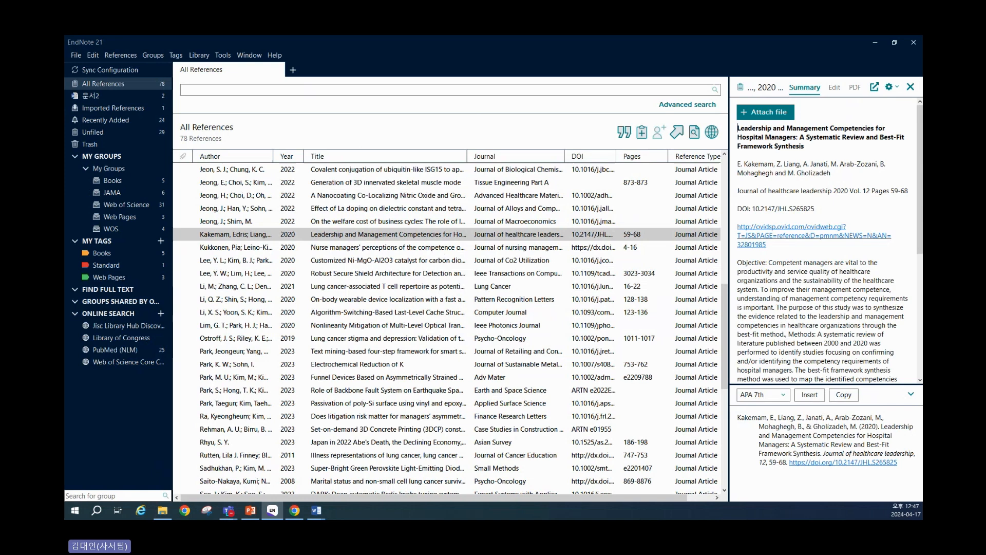
left_click(112, 193)
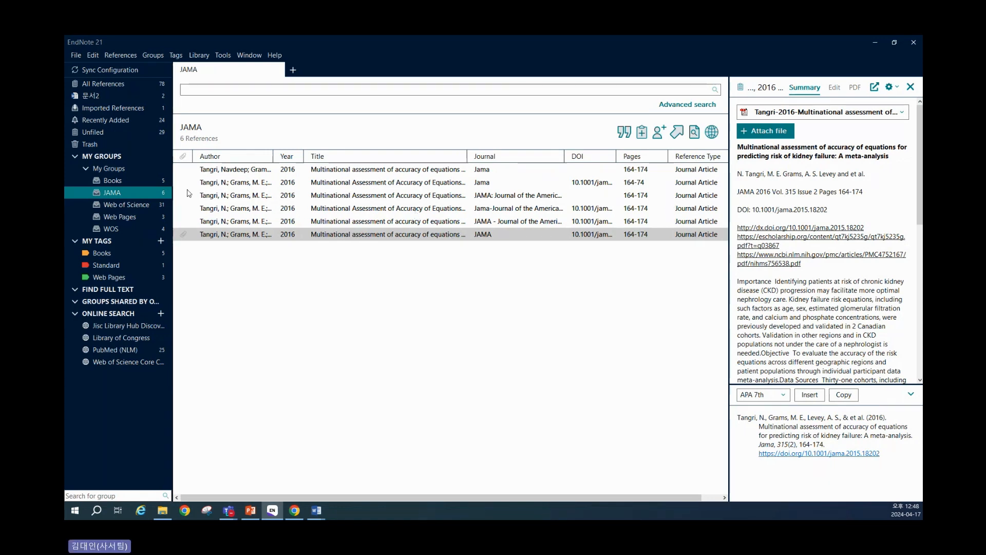
Find duplicates across all references, compare the fields of the first record pair, and cancel the comparison without keeping either record.
left_click(149, 86)
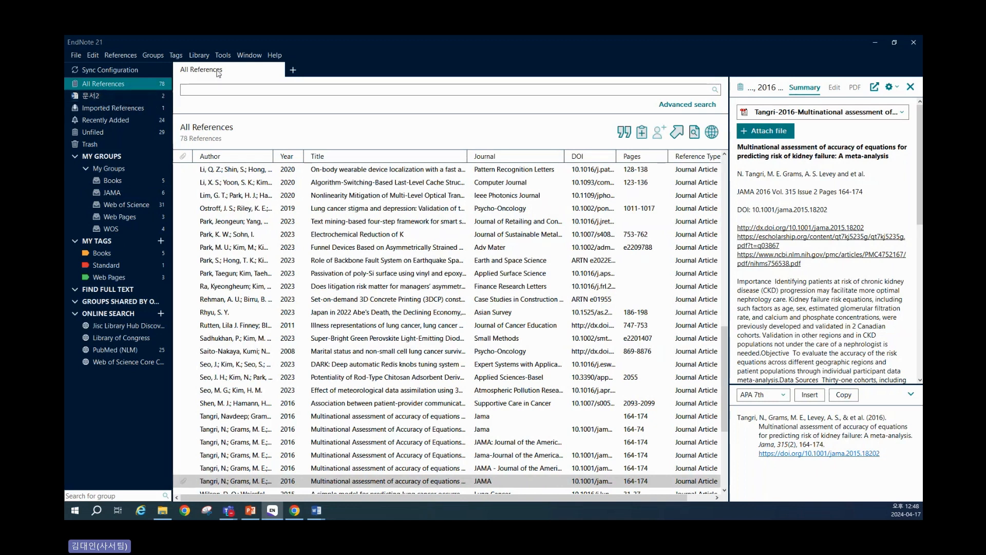
left_click(200, 56)
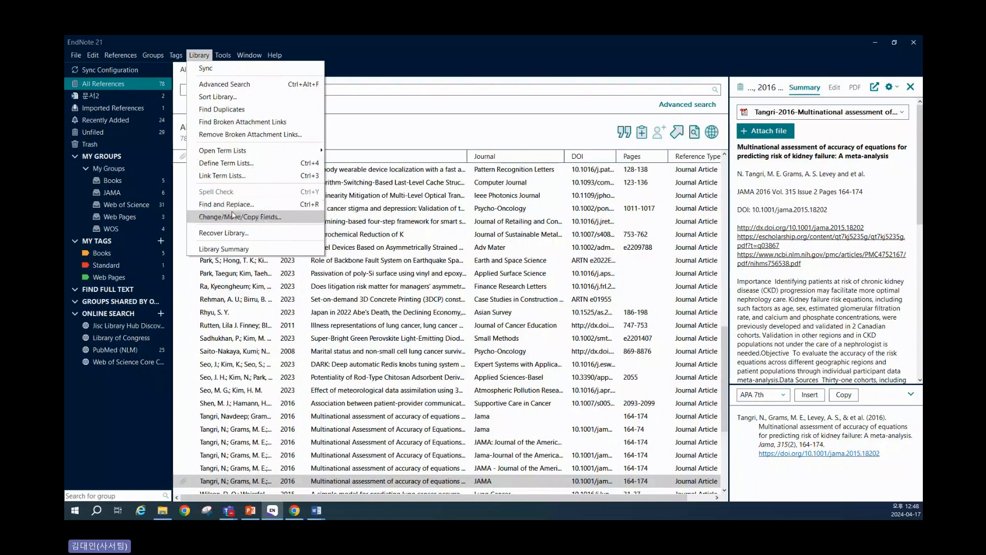
left_click(222, 109)
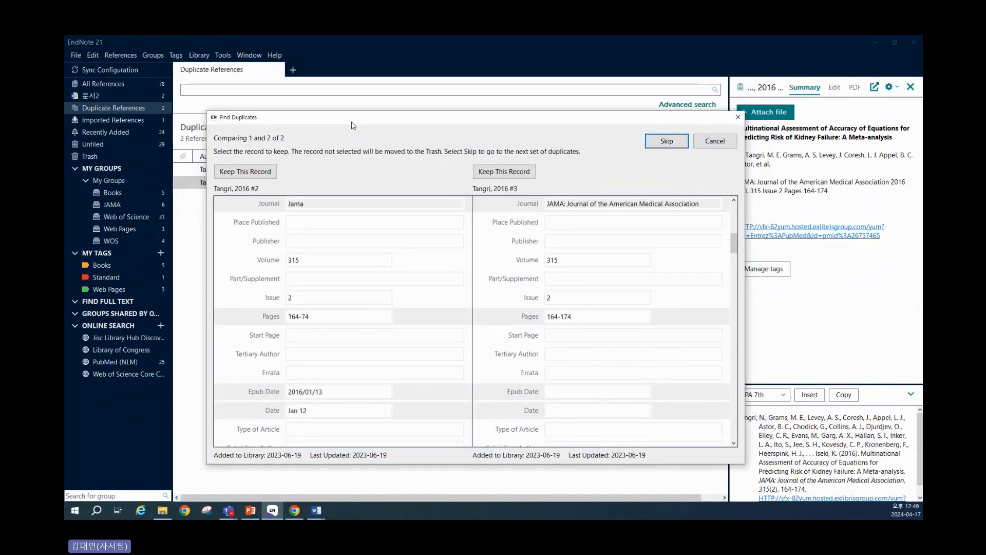
left_click_drag(353, 127, 361, 106)
scroll(603, 286, "down", 5)
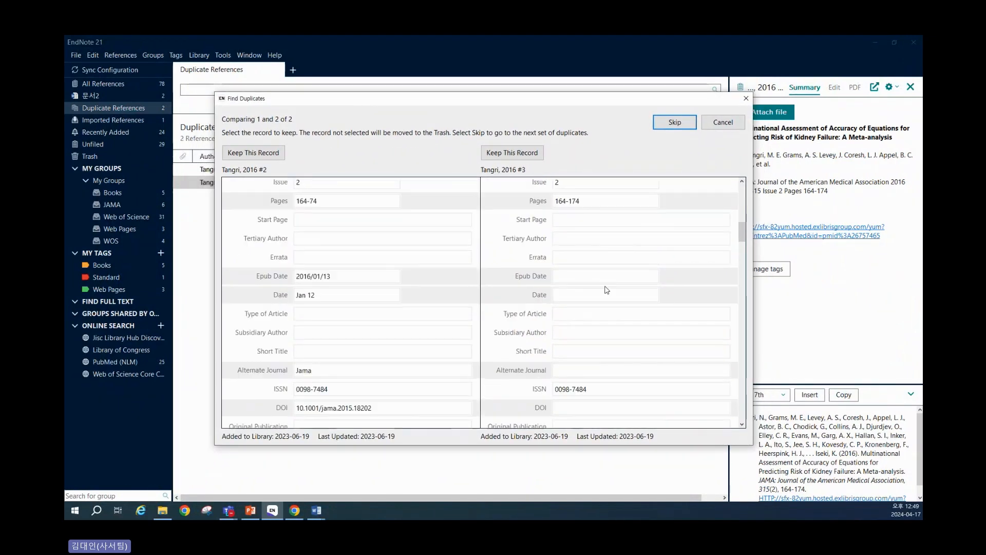
scroll(575, 259, "up", 3)
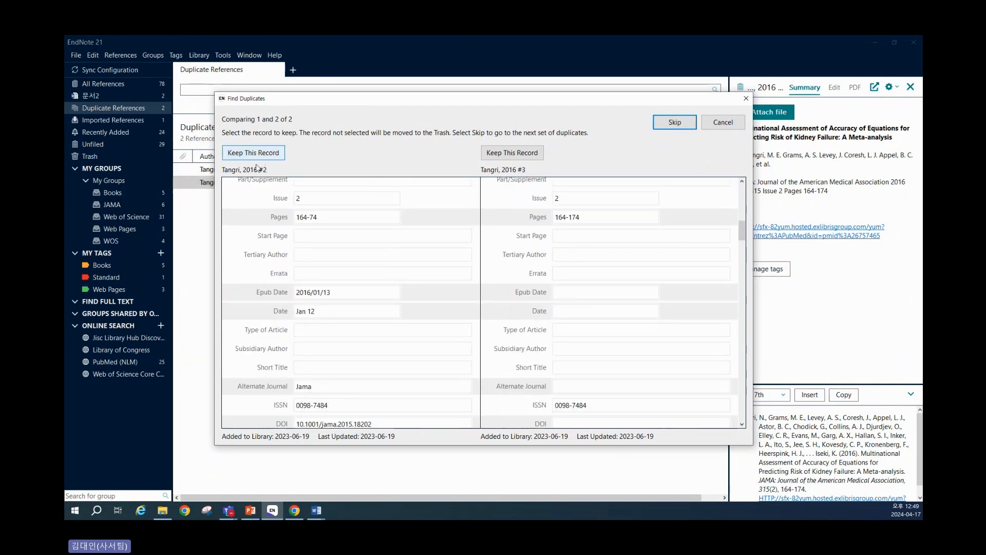
left_click(720, 123)
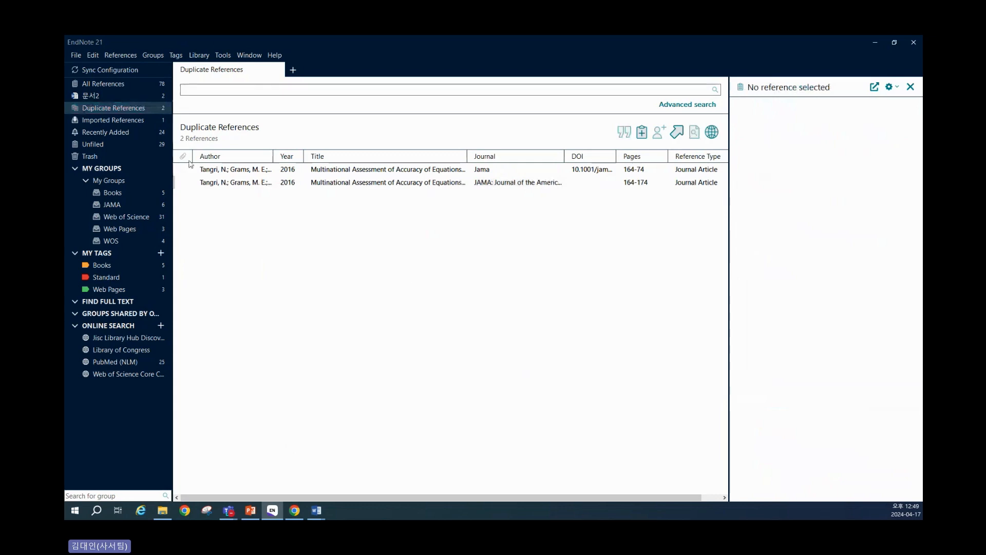
left_click(147, 86)
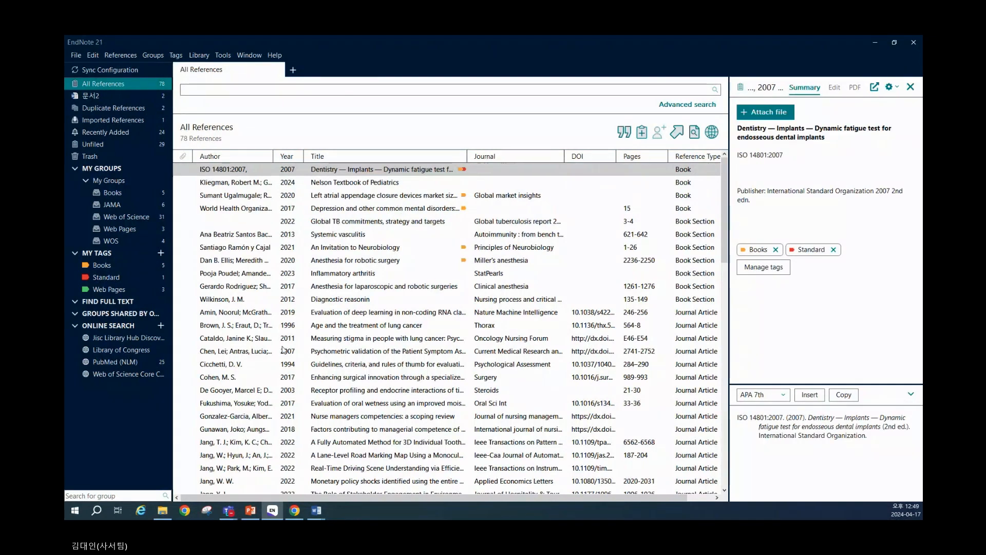
Switch to PowerPoint and advance past the Compress Library (.enlx) slide to the EndNote Online 가입 slide.
left_click(250, 510)
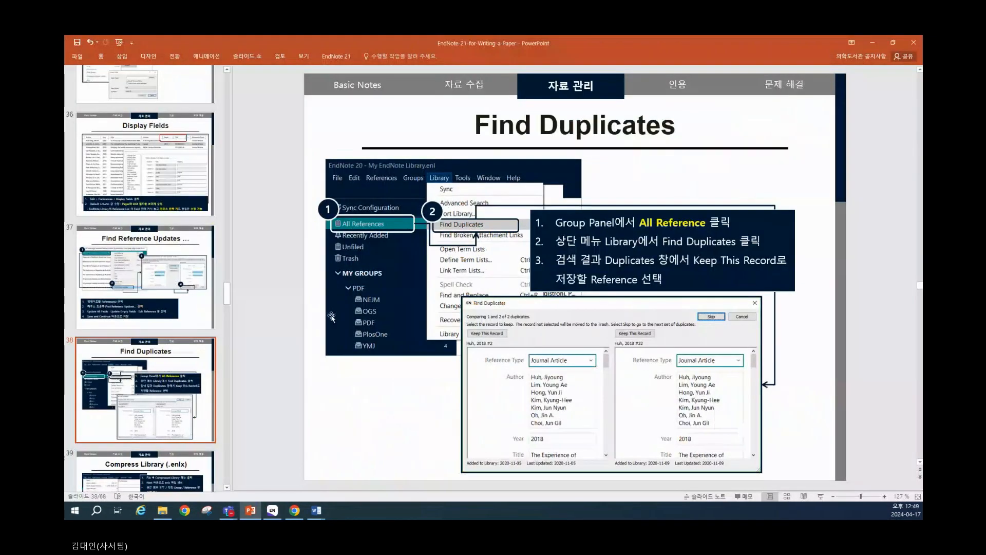
scroll(154, 407, "down", 3)
key("Down")
key("Down")
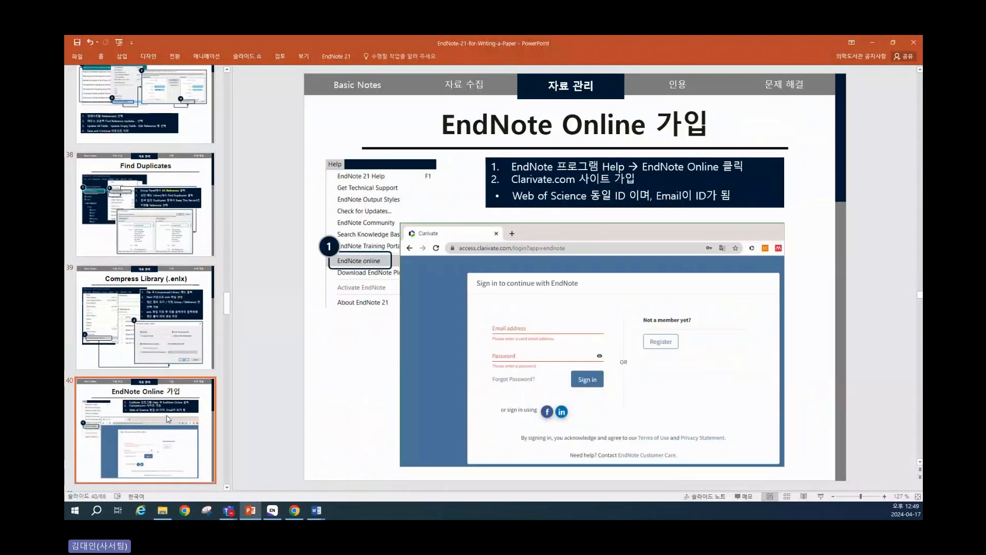
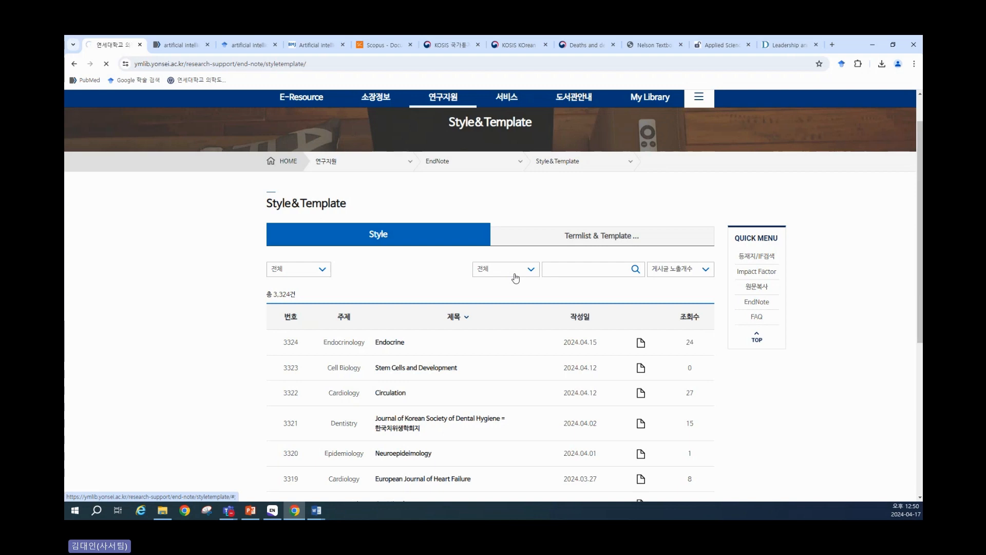
Examine the Termlist & Template entries on the library's Style&Template page and the files in the Writing for Paper folder.
scroll(515, 278, "down", 2)
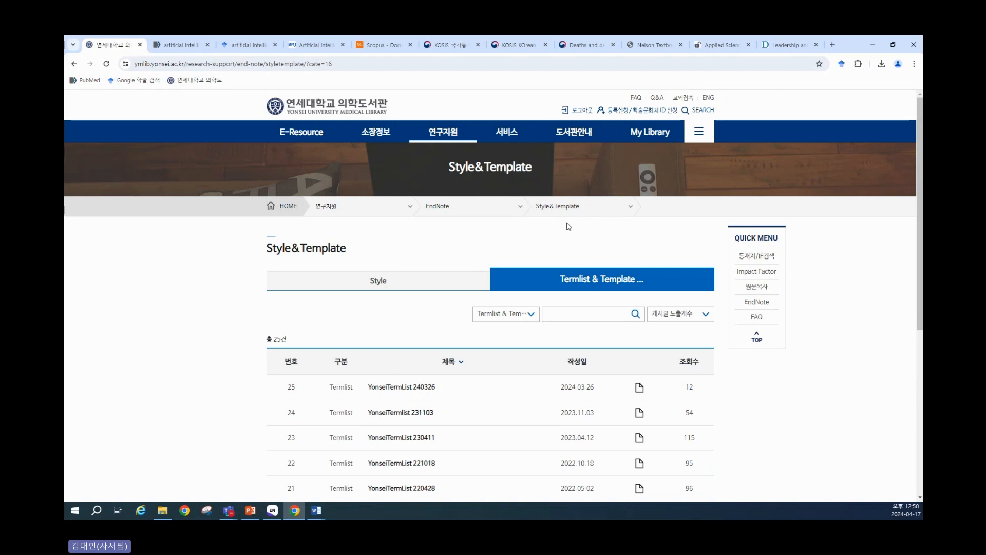
scroll(565, 241, "down", 3)
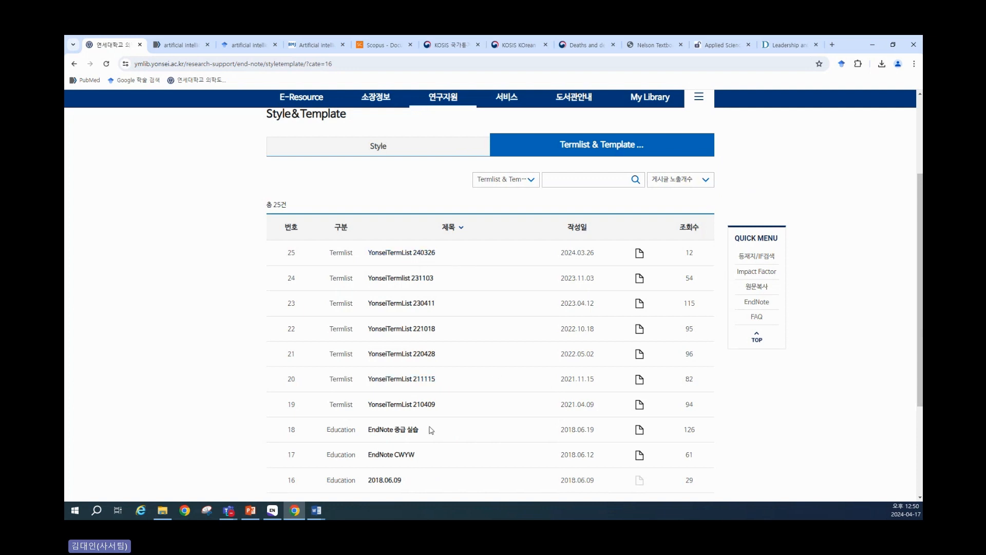
left_click(170, 509)
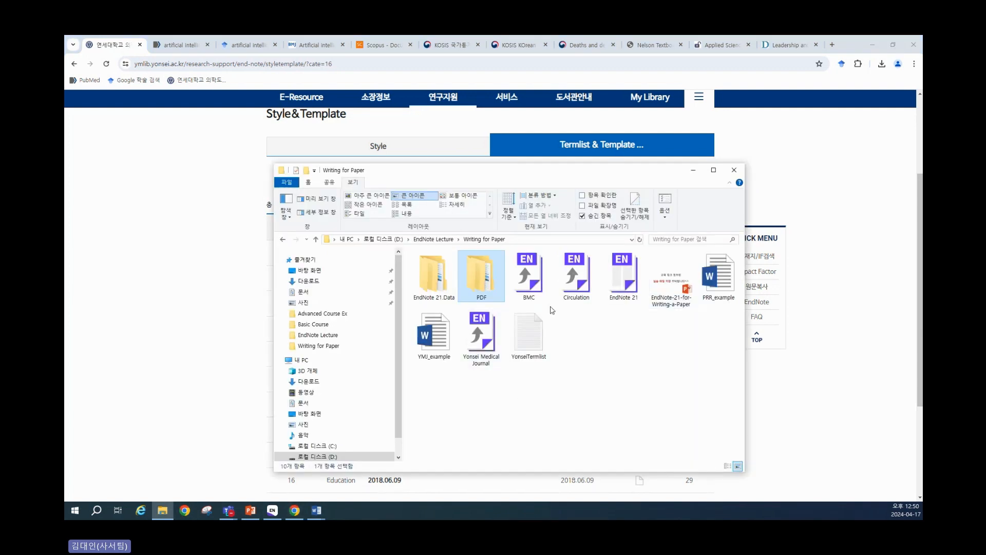
Return to EndNote, open the Journals term list and delete all of its terms.
left_click(273, 514)
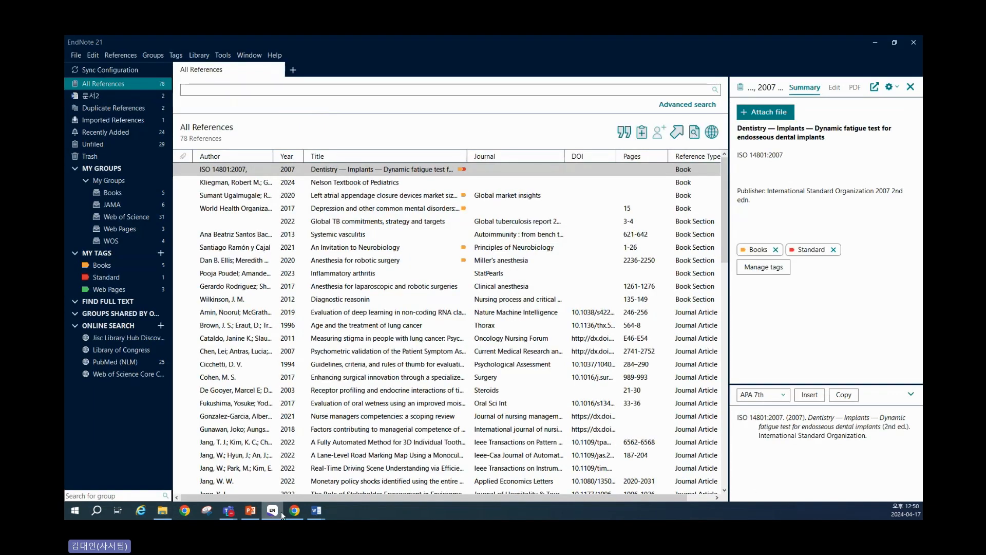
left_click(220, 56)
mouse_move(208, 55)
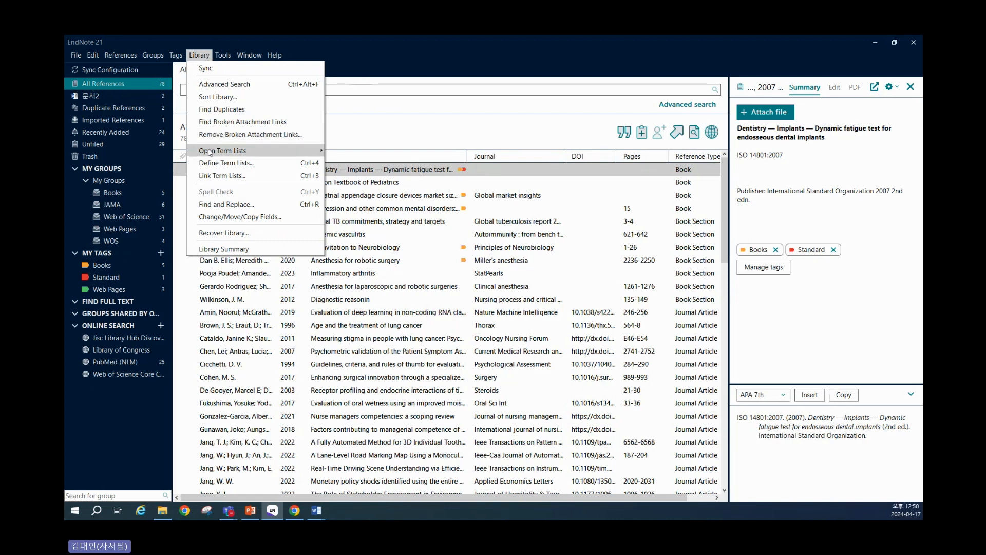
mouse_move(210, 153)
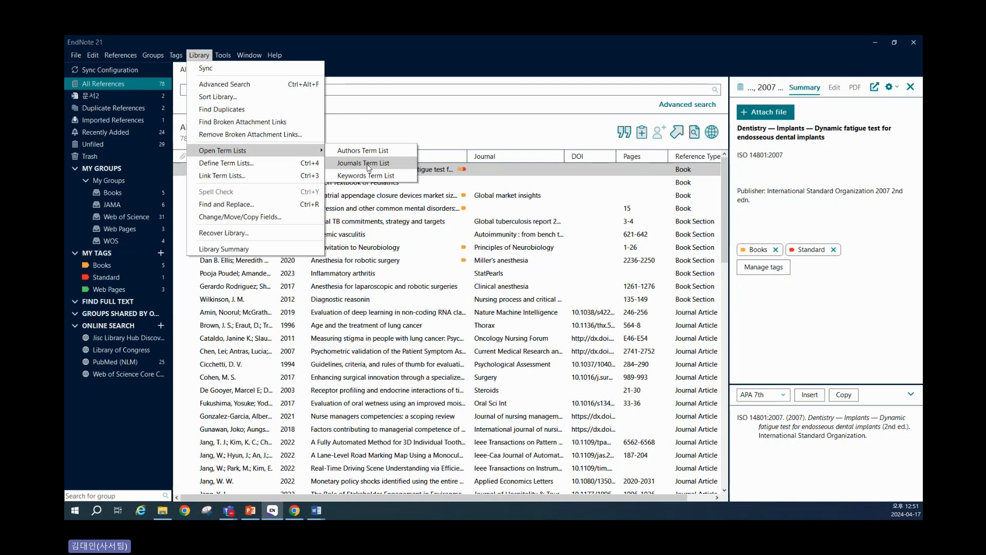
left_click(369, 165)
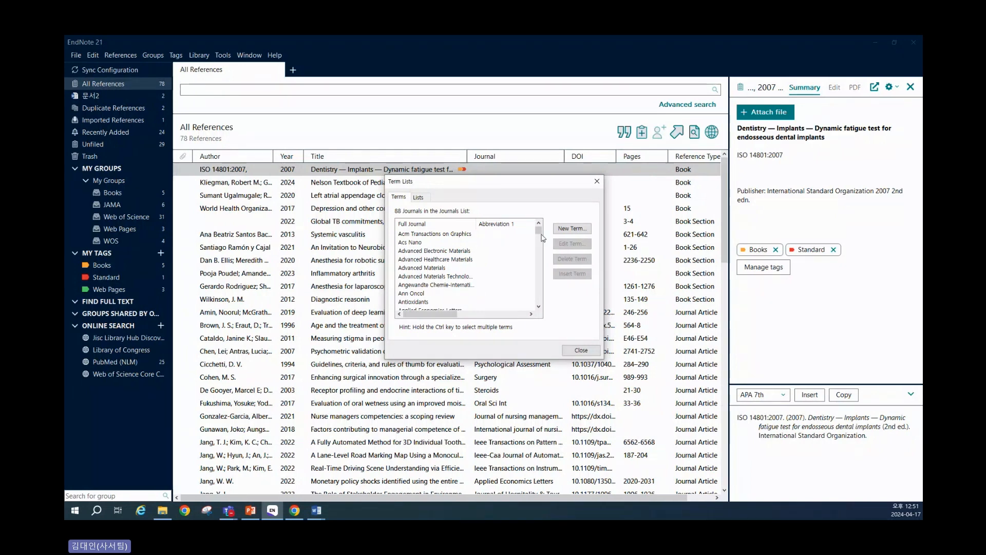
left_click_drag(539, 231, 539, 264)
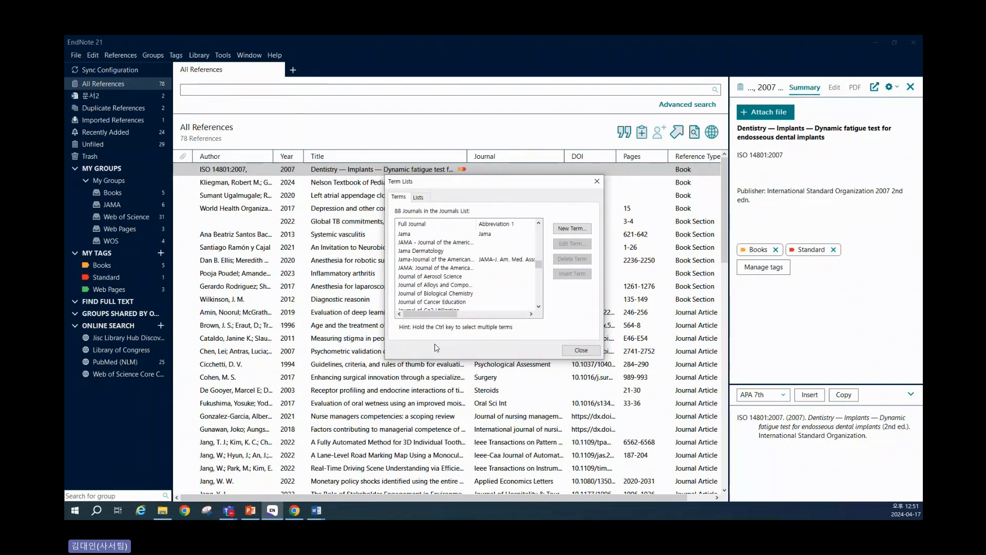
key("ctrl+a")
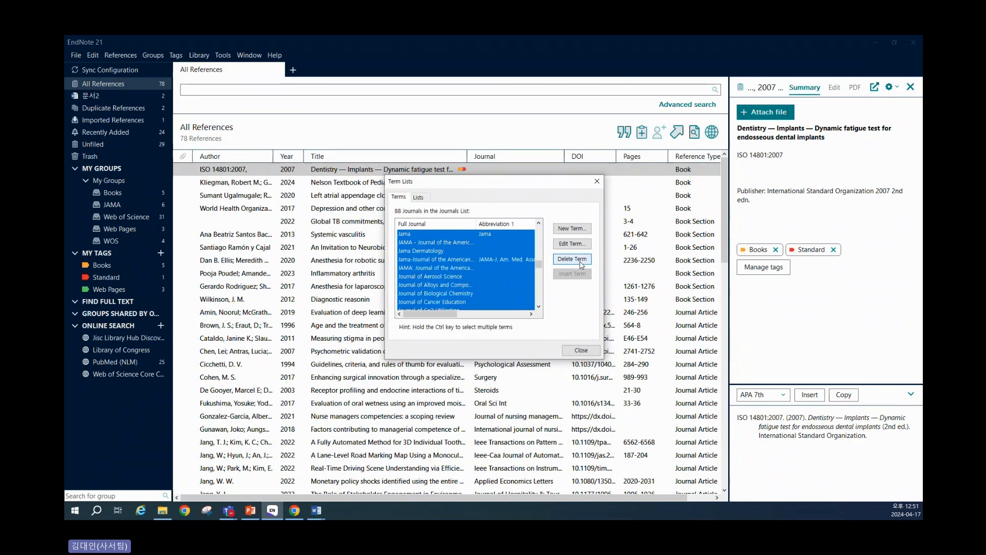
left_click(582, 264)
key("Return")
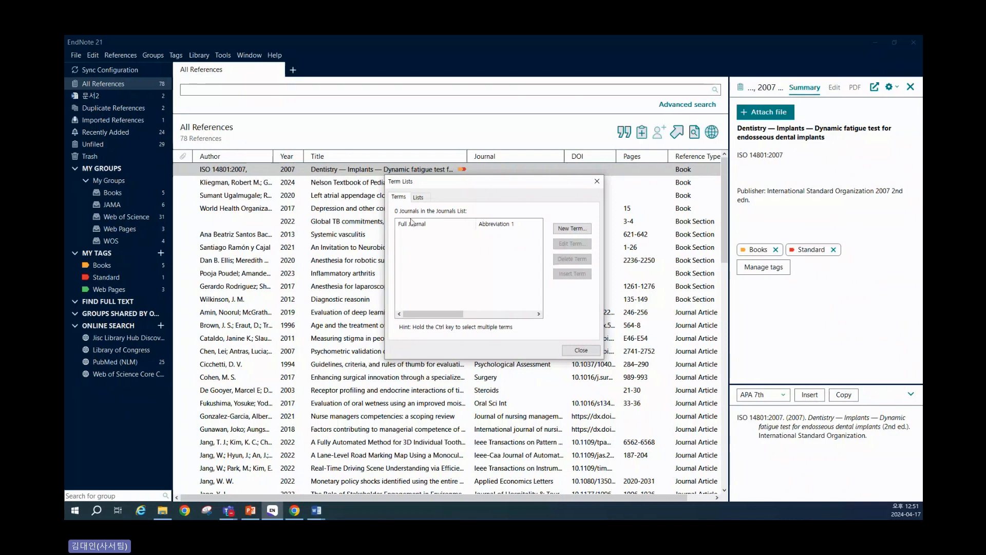
Import the YonseiTermlist text file from the Writing for Paper folder into the Journals term list and close the term lists.
left_click(418, 197)
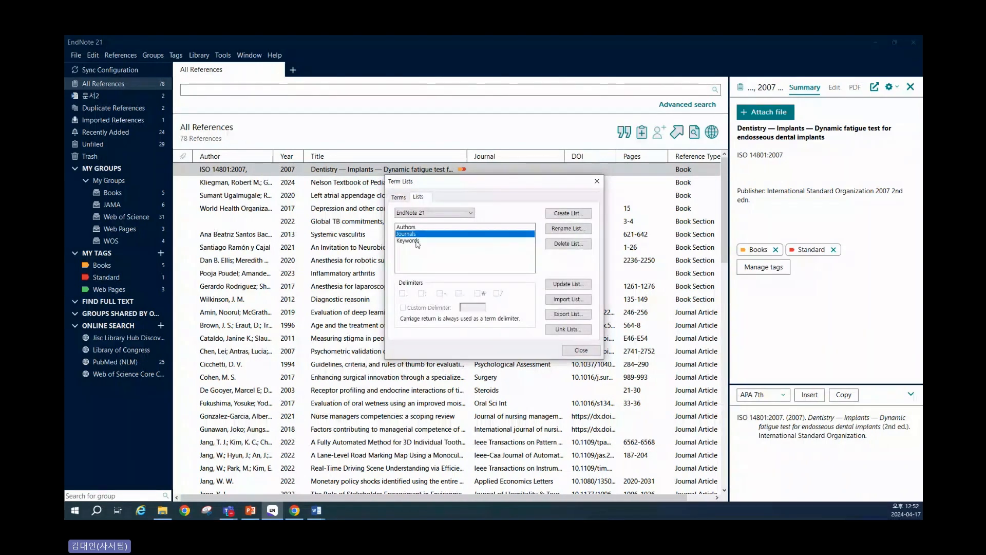
left_click(165, 512)
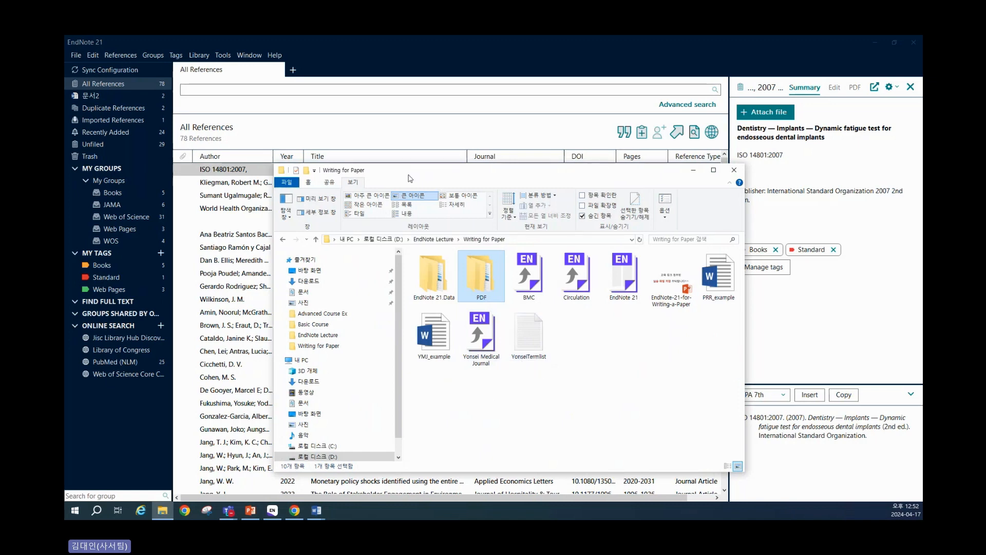
left_click_drag(411, 179, 513, 307)
left_click_drag(486, 180, 463, 144)
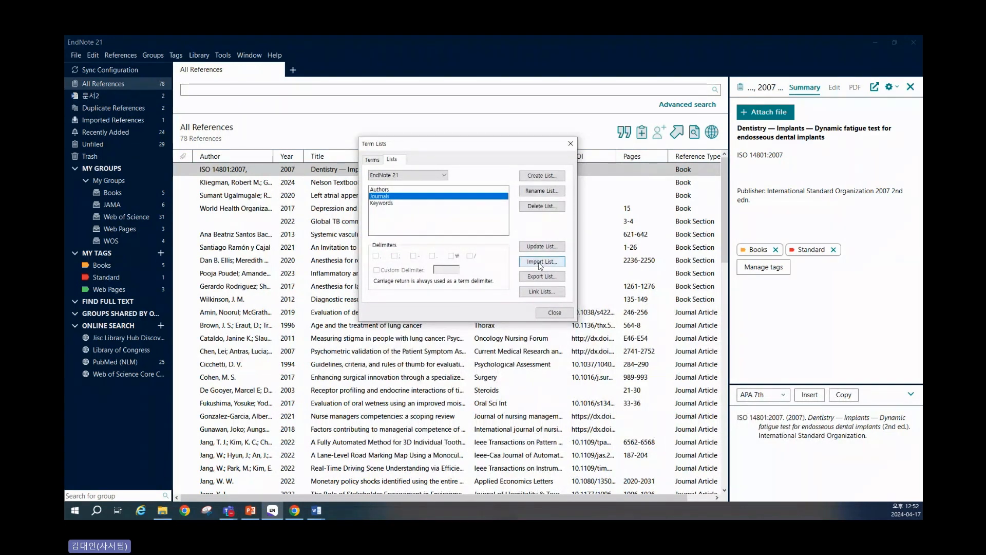
left_click(541, 262)
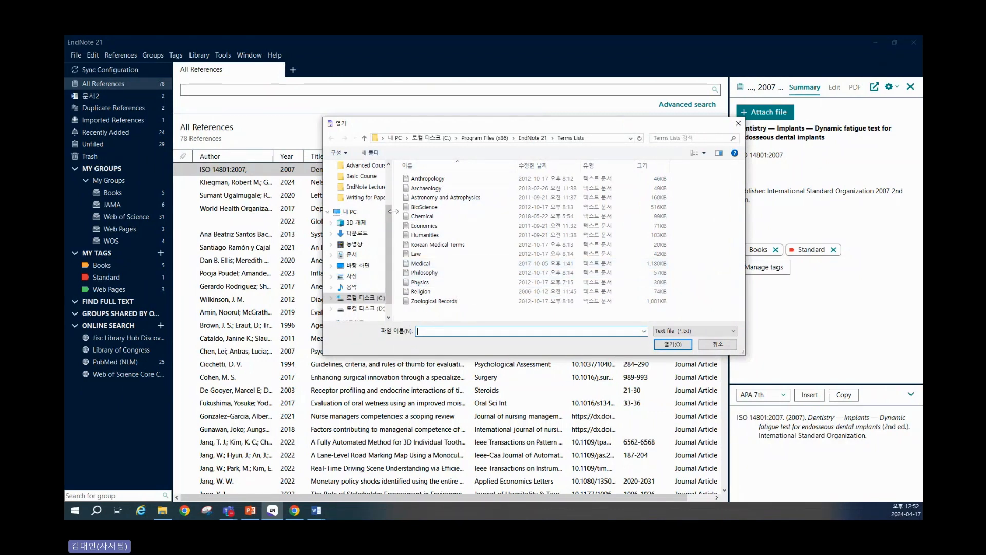
scroll(372, 213, "up", 1)
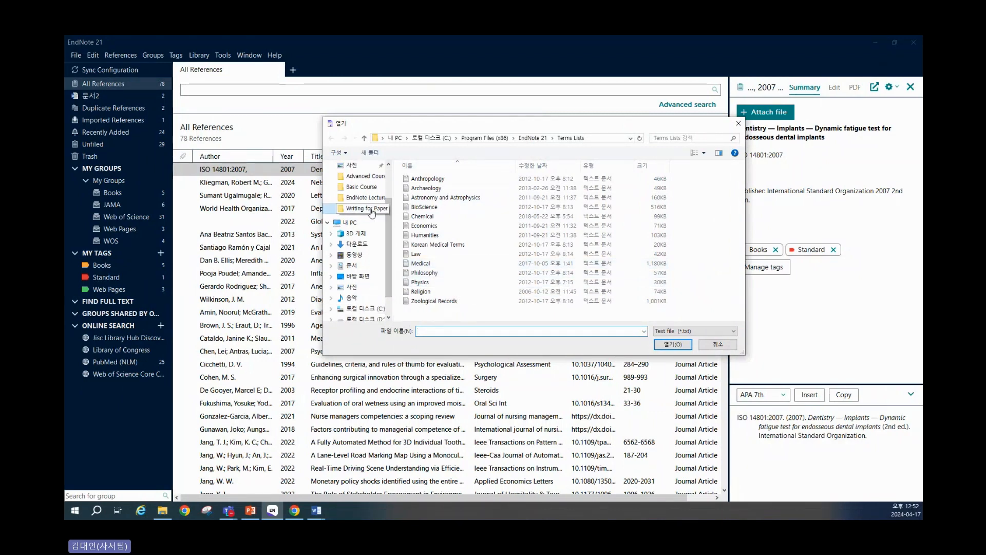
left_click(372, 209)
left_click(430, 200)
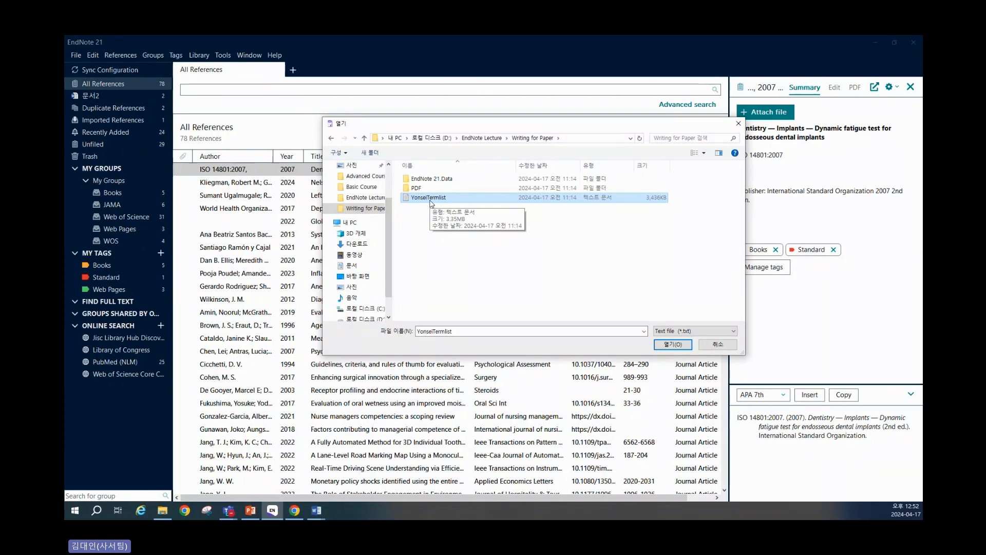
left_click(666, 345)
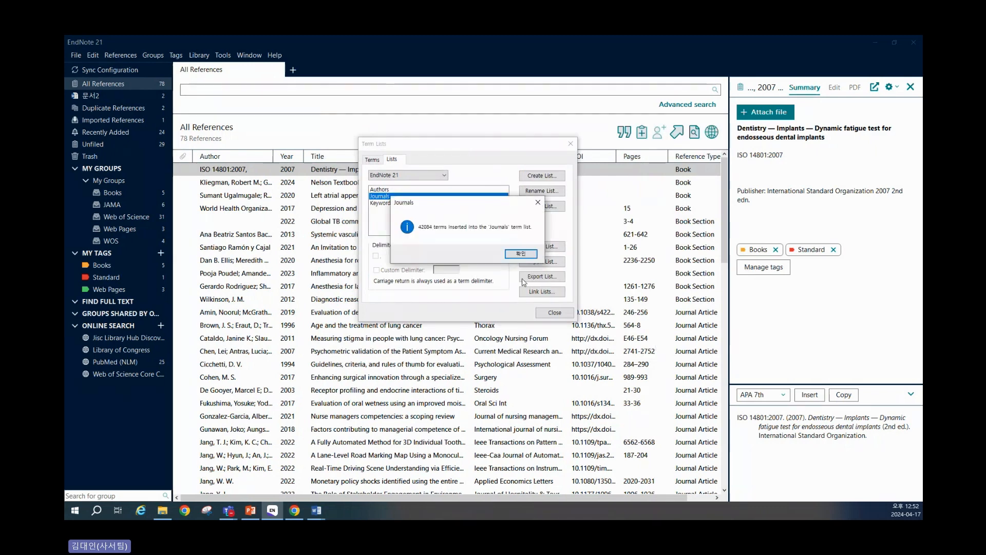
left_click(521, 255)
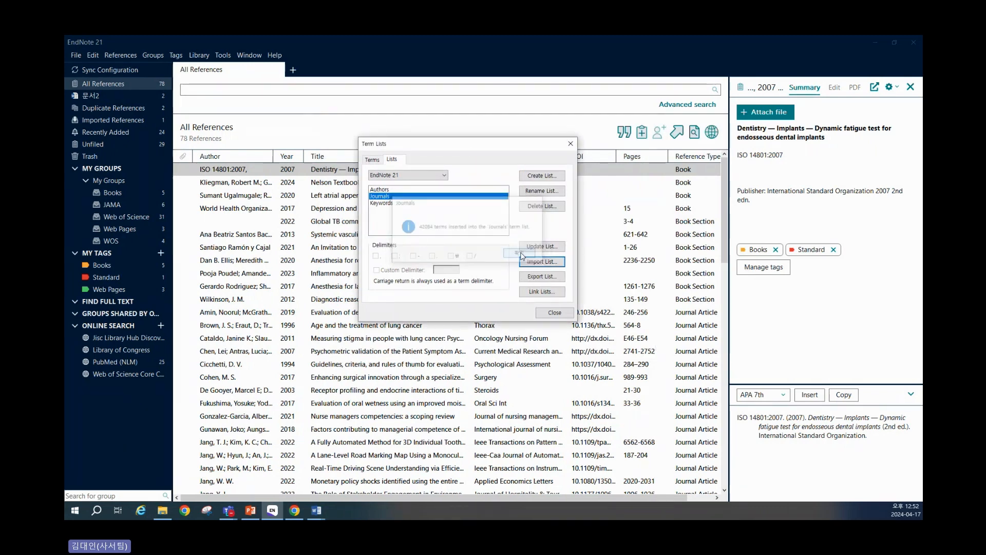
left_click(555, 312)
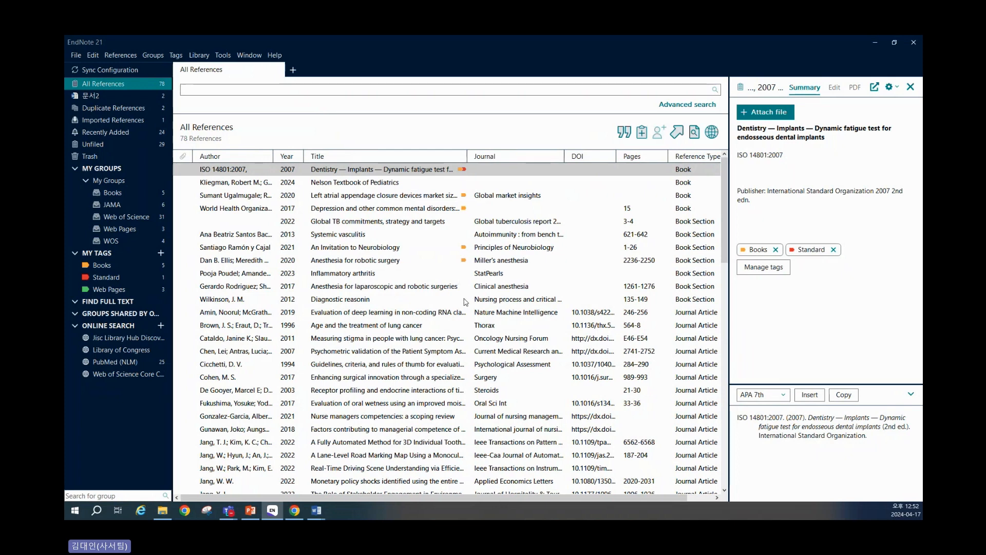
Switch to the Writing for Paper folder in File Explorer and open the Yonsei Medical Journal style file.
left_click(463, 300)
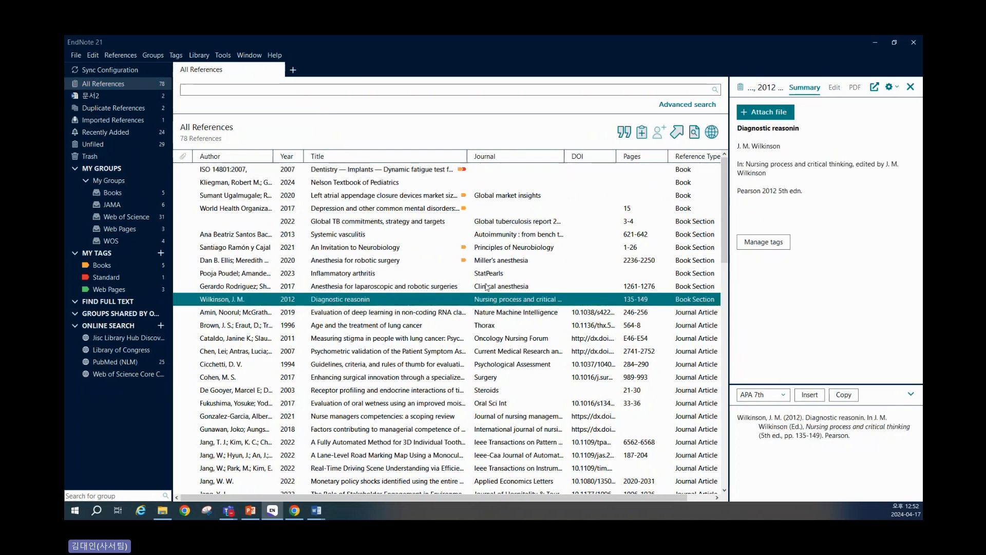
left_click(163, 510)
left_click_drag(565, 304, 502, 133)
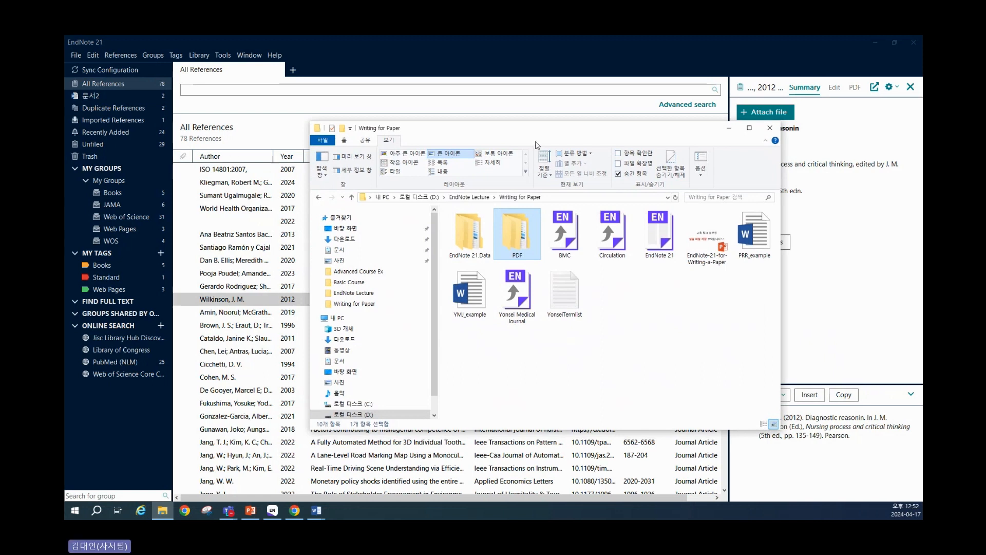
left_click(609, 403)
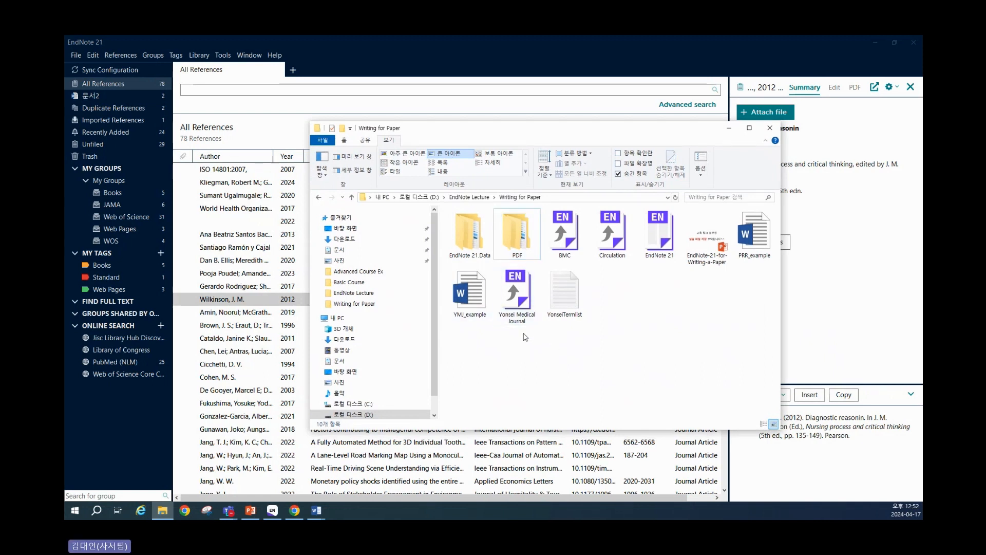
double_click(524, 307)
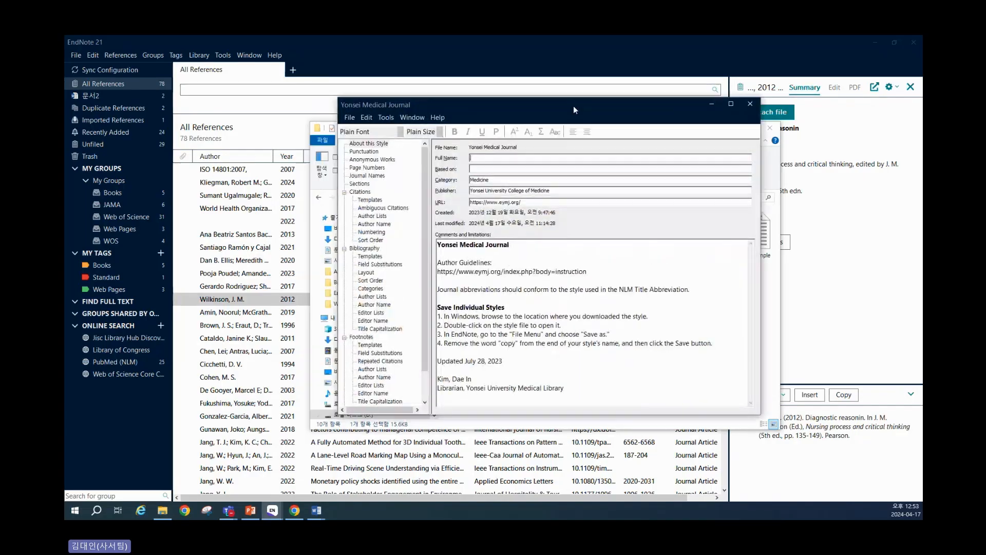
left_click_drag(574, 106, 611, 113)
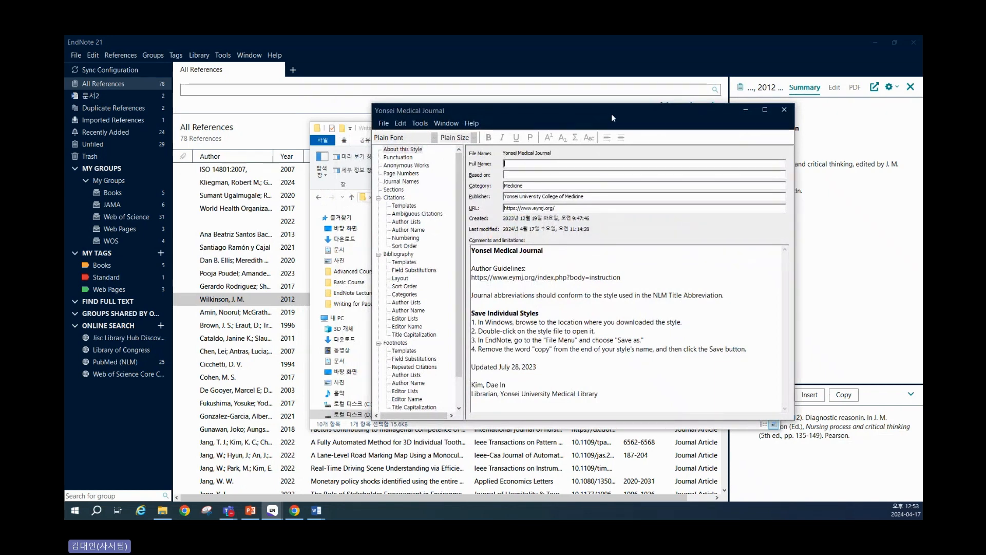
Save the opened style as "Yonsei Medical Journal" without the word Copy and close the style window.
left_click(383, 123)
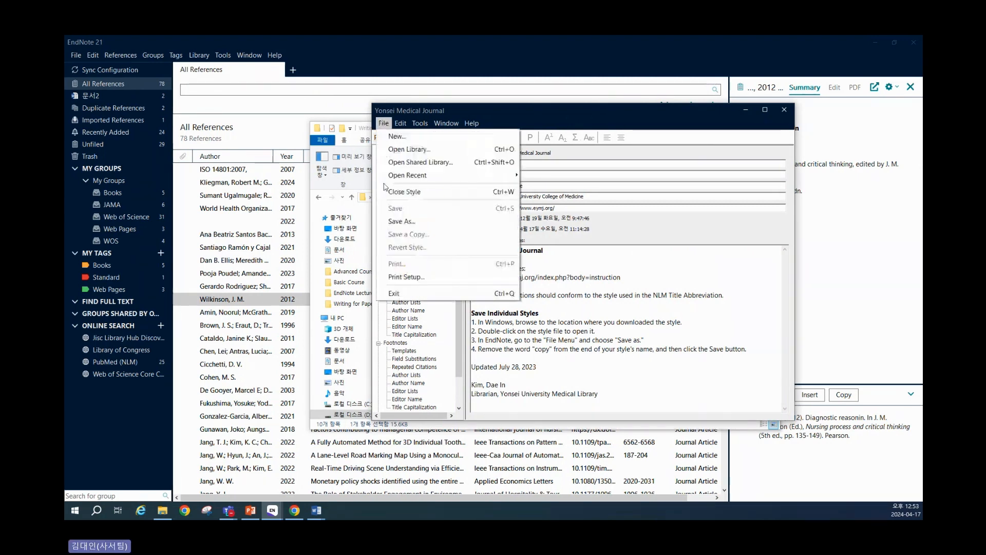
left_click(393, 221)
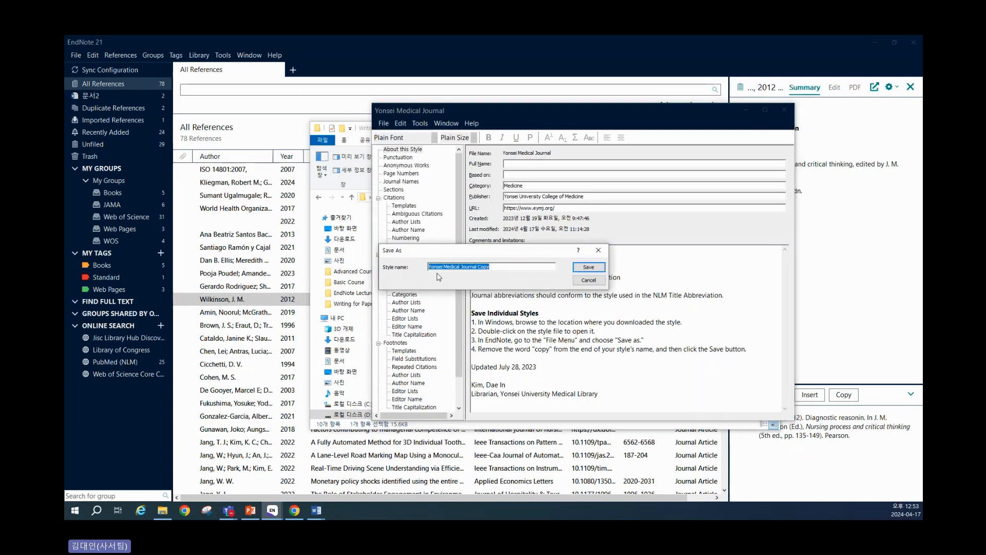
left_click(501, 269)
left_click_drag(478, 267, 542, 265)
key("BackSpace")
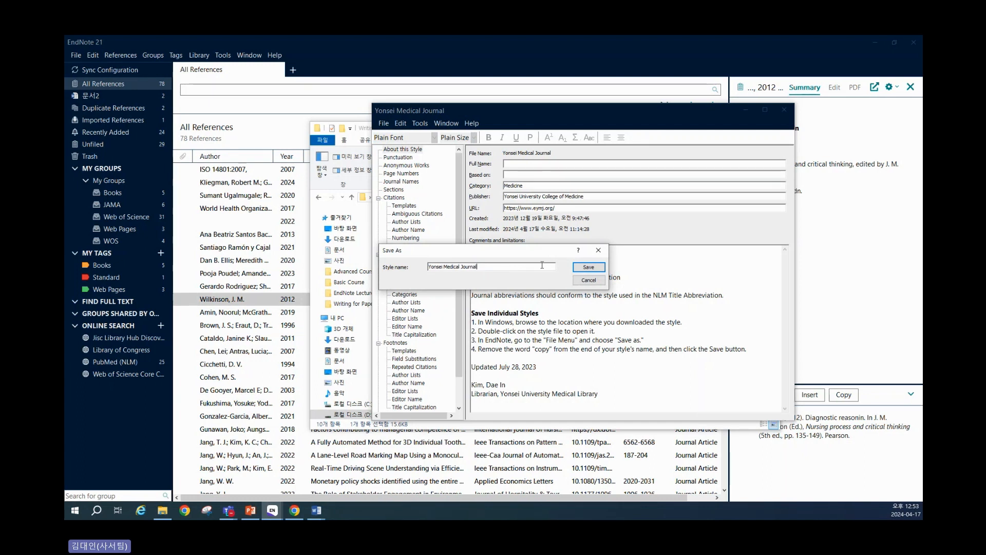
left_click(589, 268)
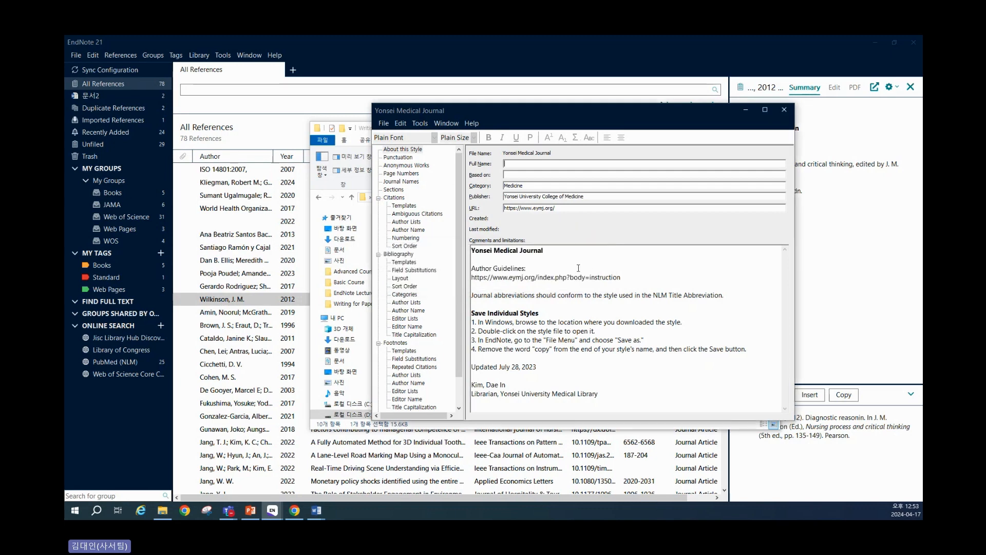
left_click(784, 109)
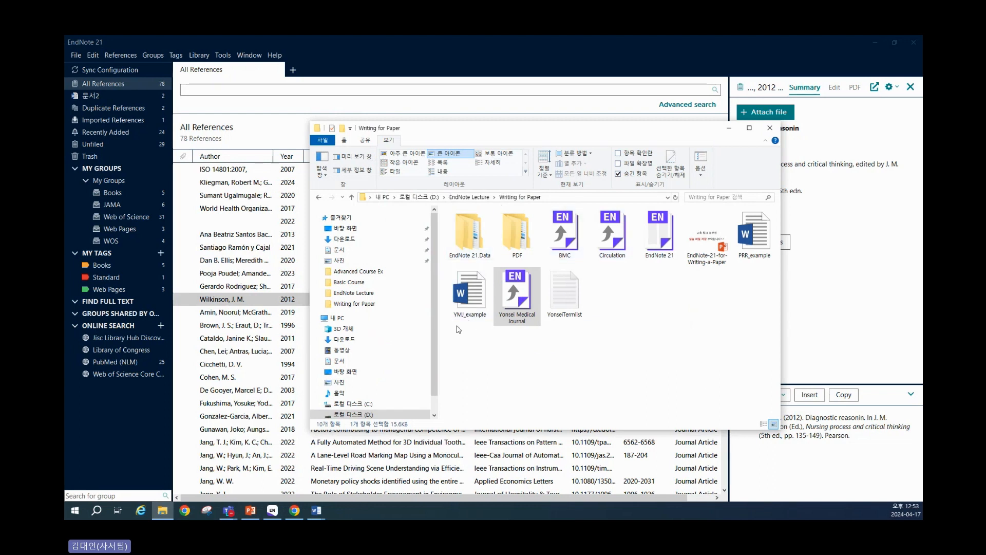
Look up the saved style file in the Styles folder inside the EndNote folder under Documents (문서).
left_click(339, 250)
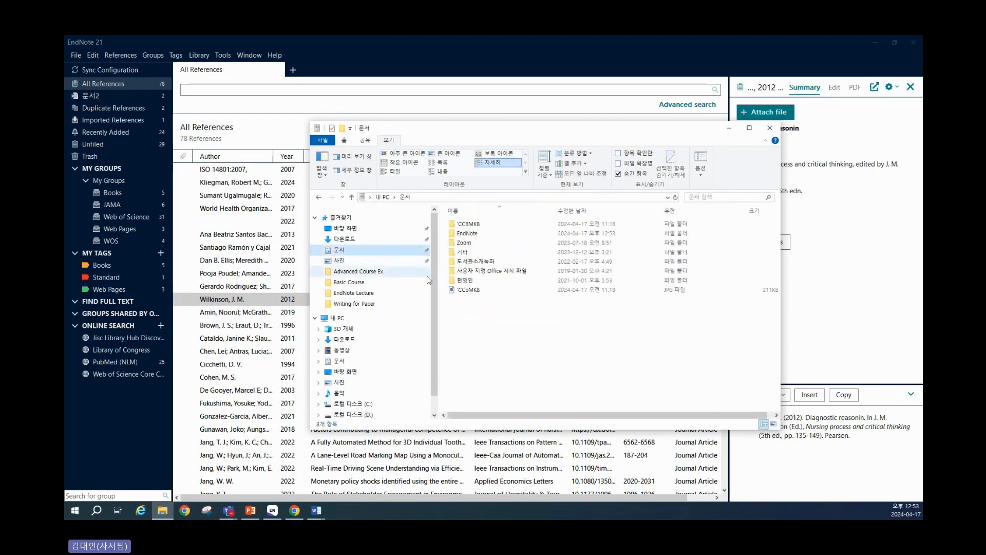
left_click(477, 233)
double_click(476, 234)
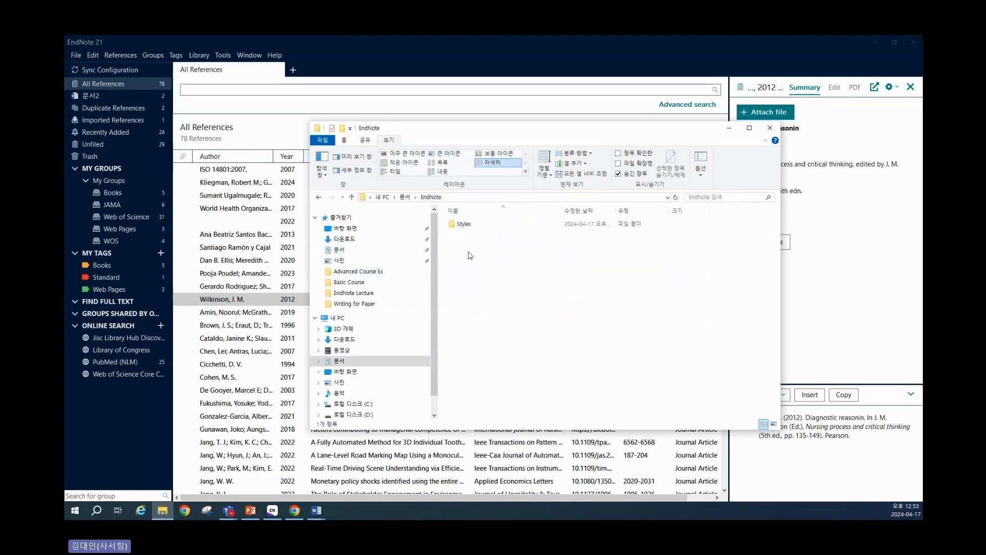
double_click(463, 223)
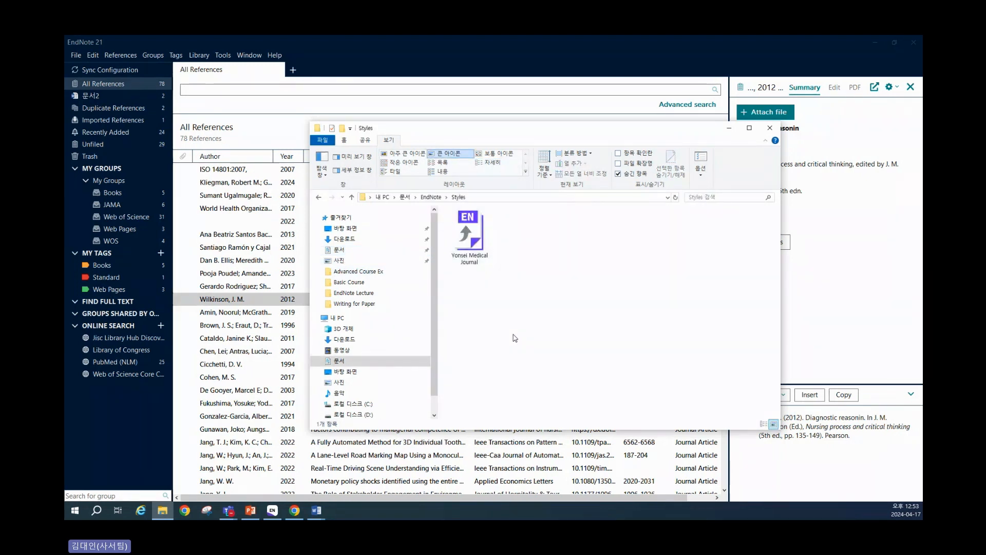
left_click(318, 200)
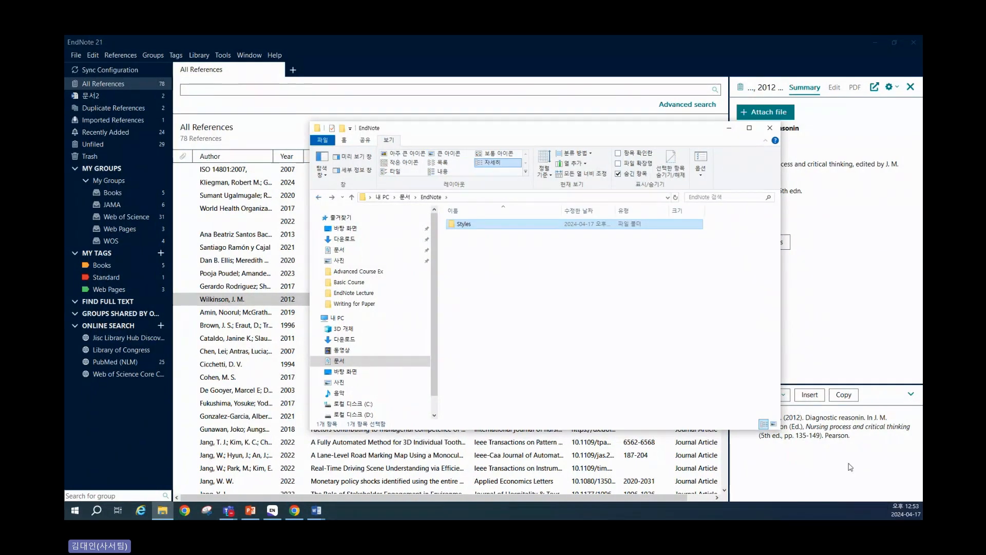
Return to EndNote, search the output styles for "yonsei" and set the citation preview to Yonsei Medical Journal.
left_click(851, 466)
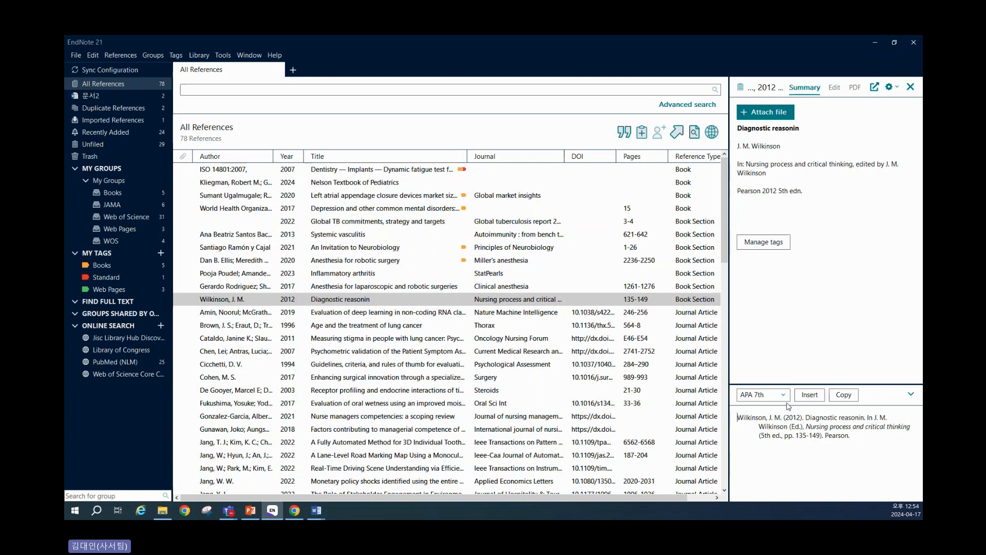
left_click(773, 395)
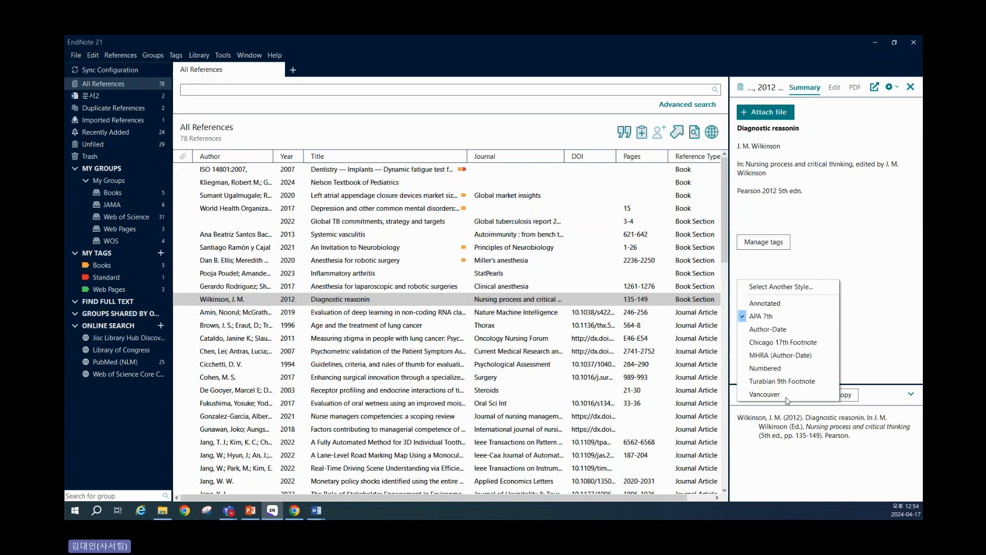
left_click(777, 287)
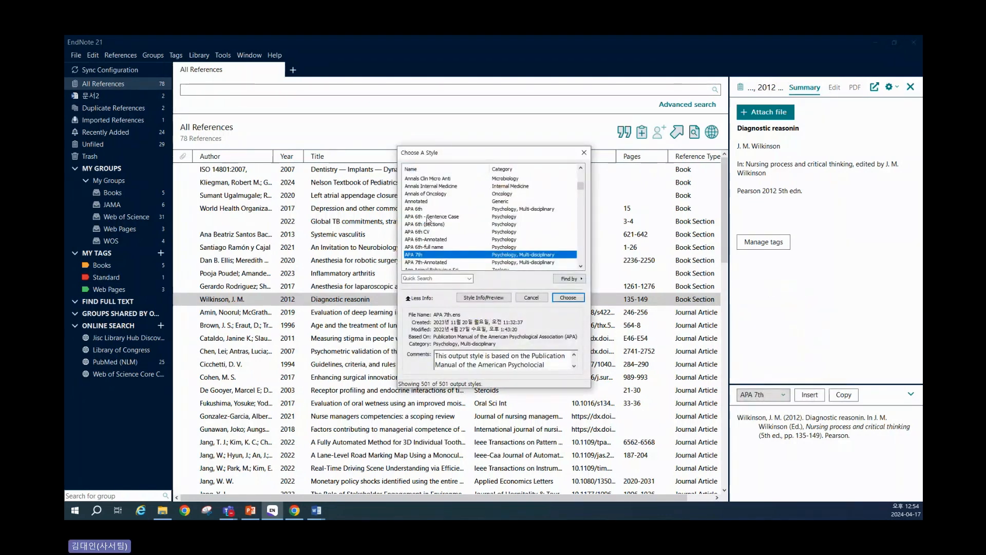
left_click(458, 278)
type("yonsei")
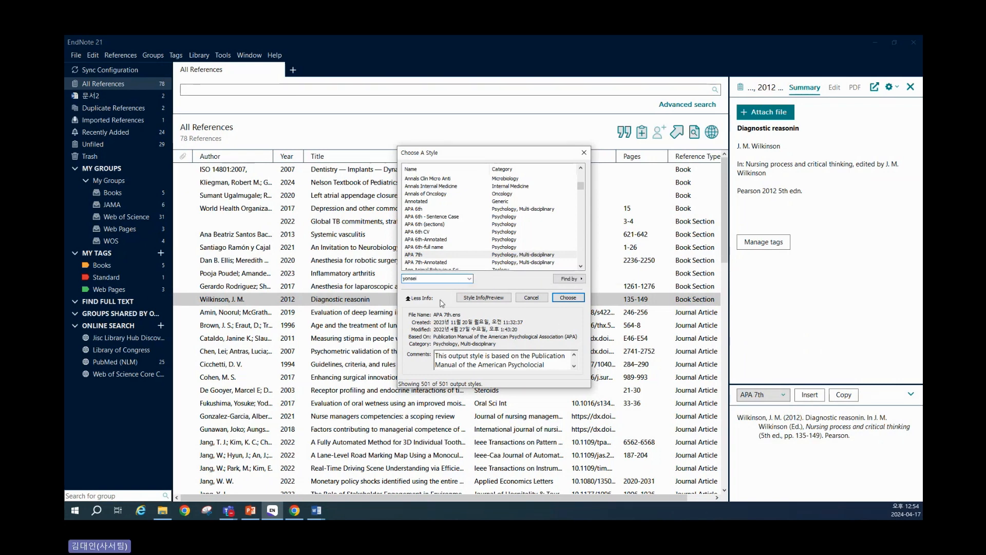
key("Return")
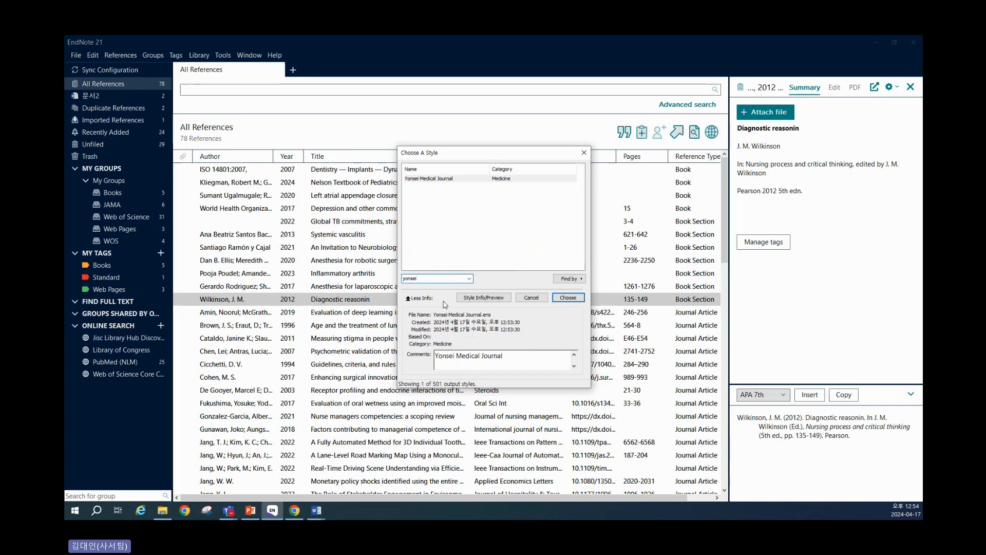
left_click(424, 179)
left_click(566, 297)
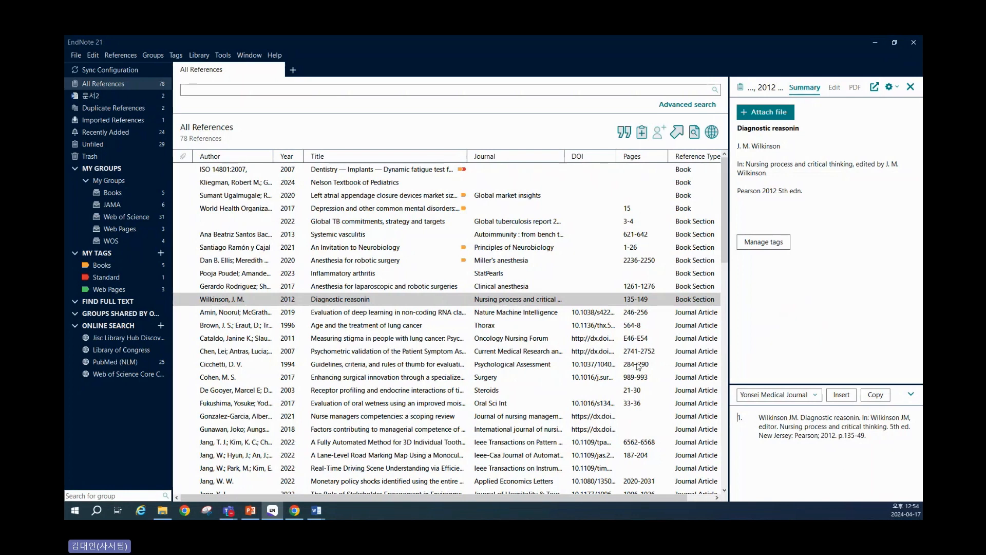
Check the journal name in the previewed citation of the 2011 Oncology Nursing Forum article, and open the JAMA group.
scroll(637, 364, "down", 1)
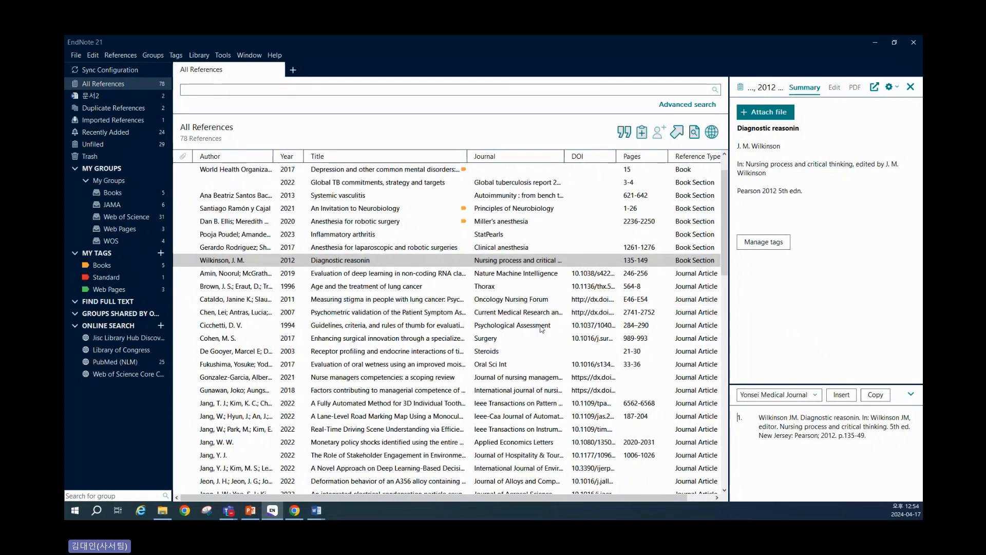
left_click(516, 302)
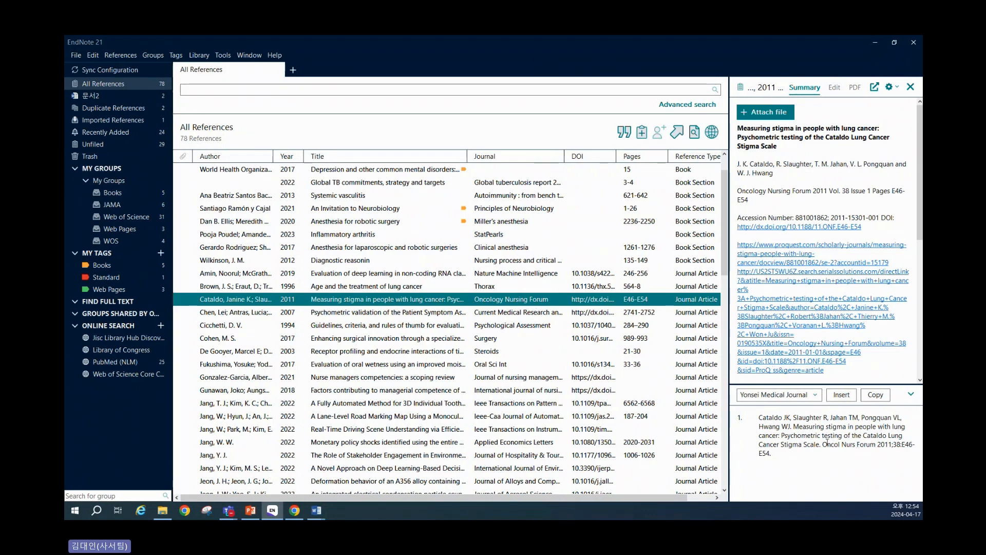
left_click_drag(823, 445, 876, 444)
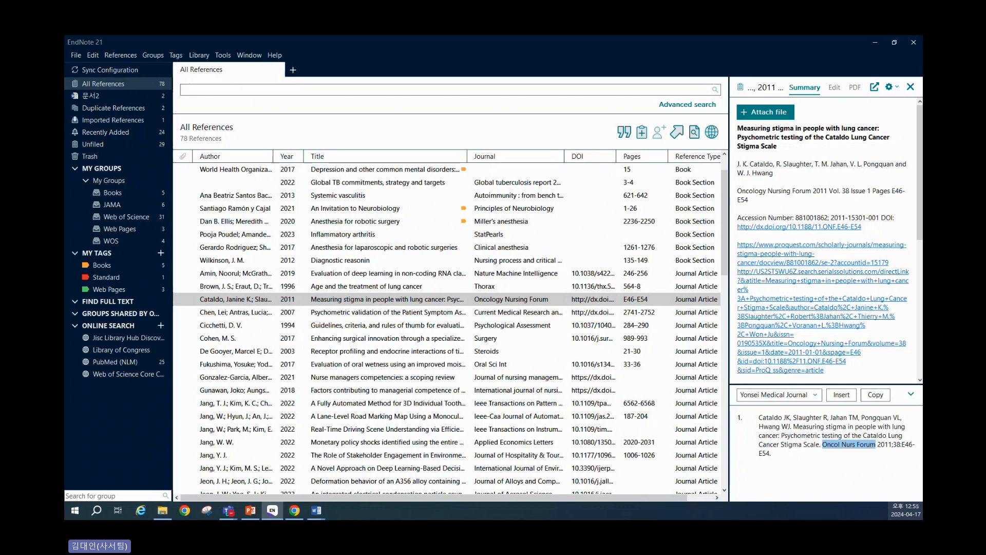
left_click(863, 435)
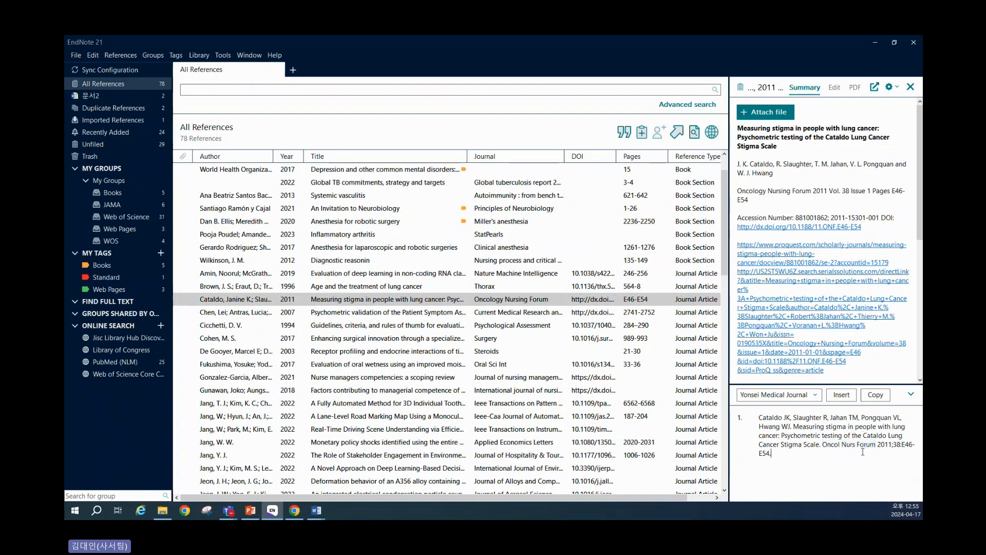
scroll(462, 334, "up", 1)
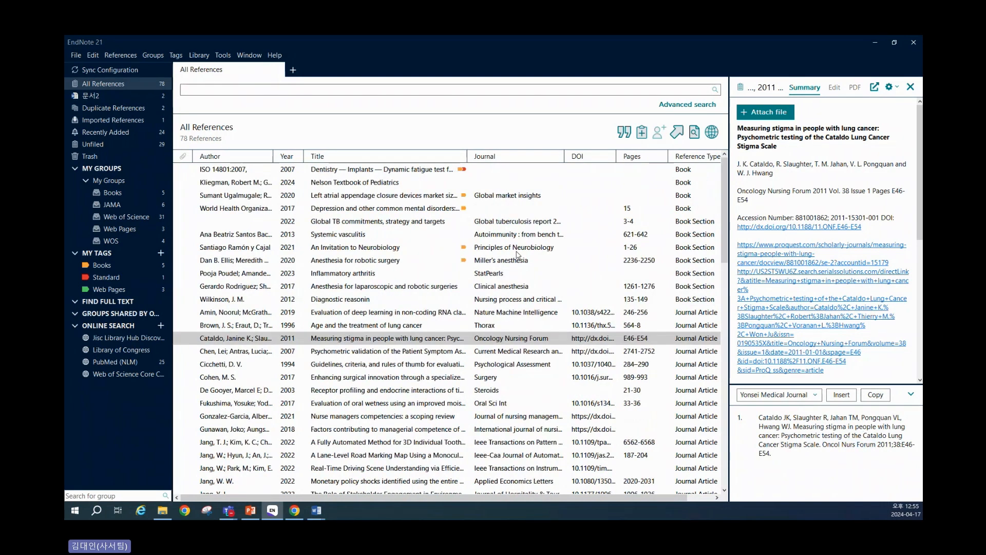
left_click(144, 206)
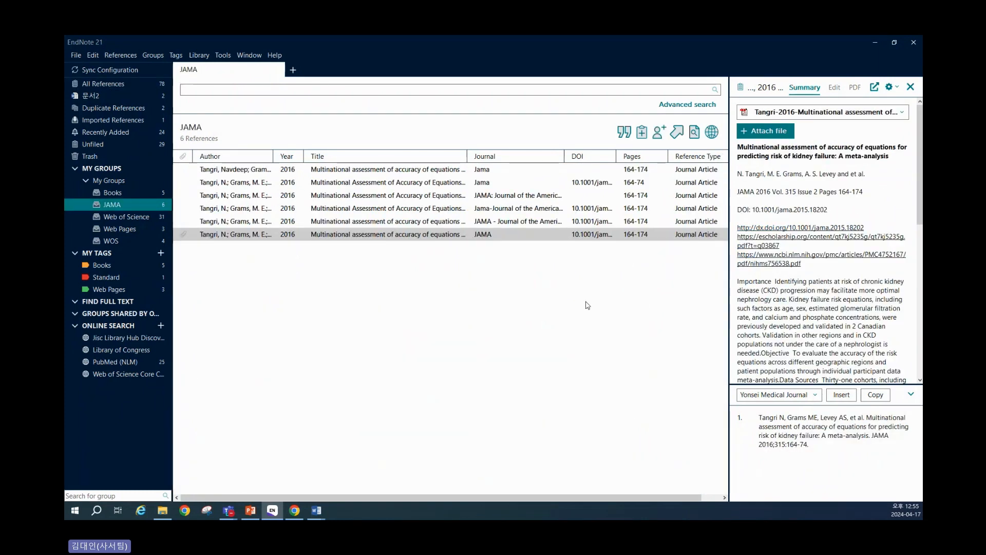
Compare the journal names in the previewed citations of the second and third JAMA group references, and examine the third one's Journal field.
left_click(495, 184)
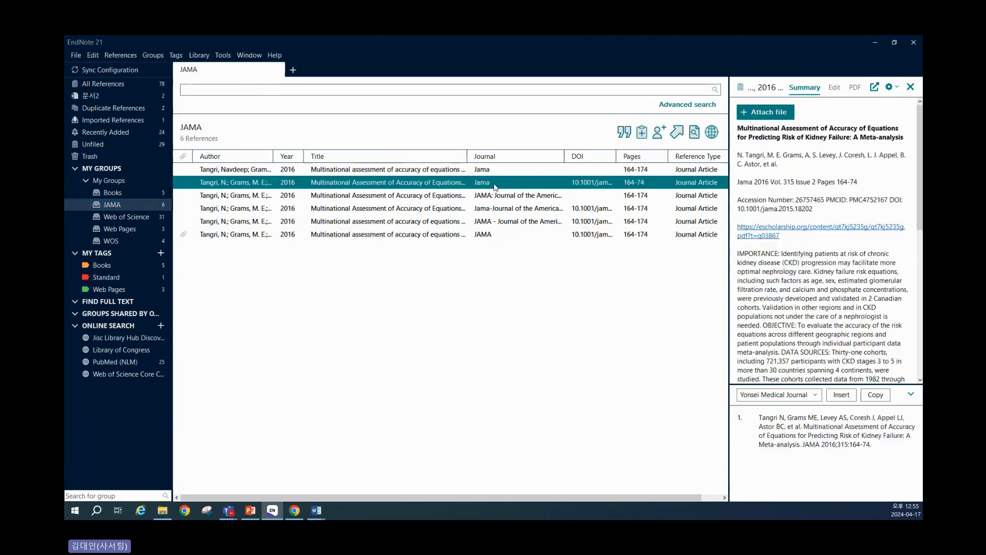
left_click(562, 199)
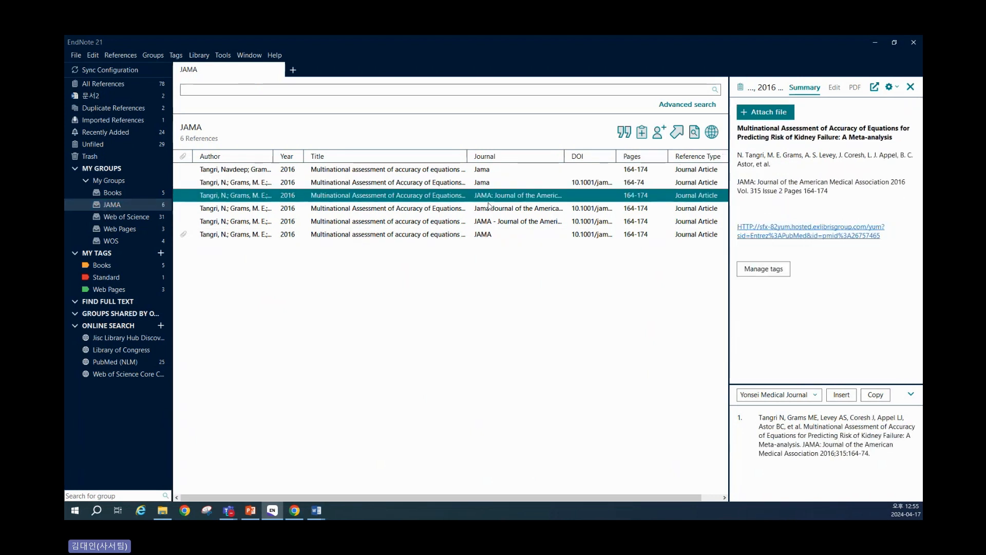
left_click(833, 89)
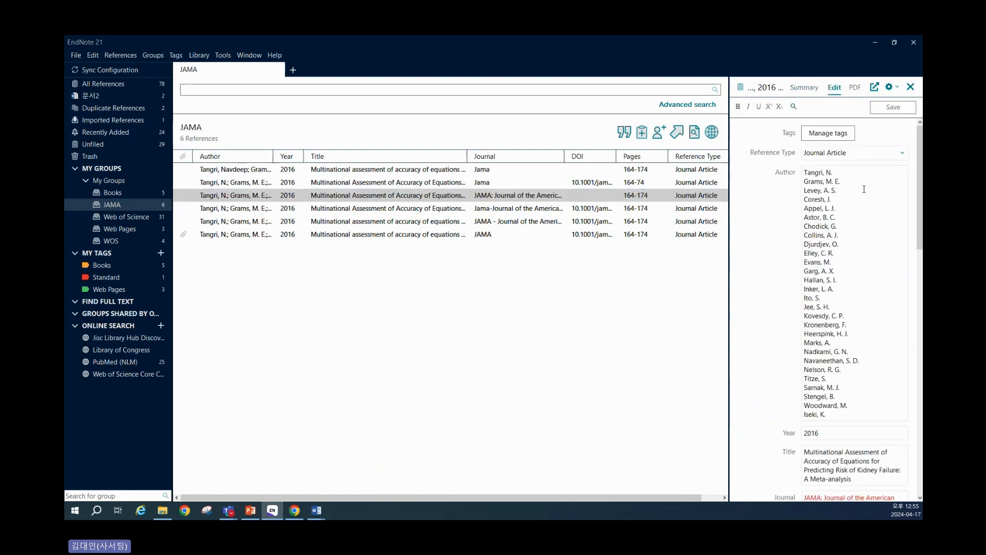
scroll(862, 190, "down", 10)
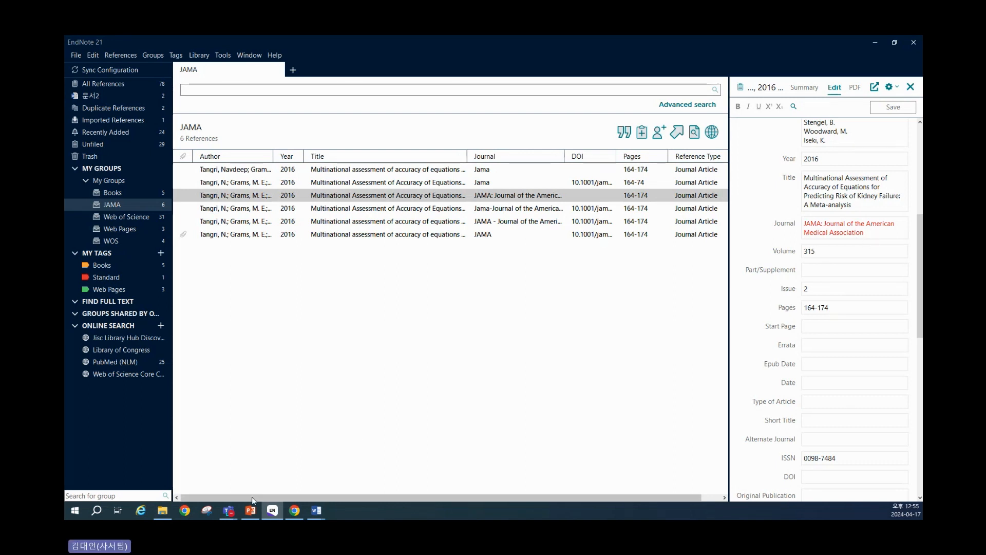
Switch to the browser, go to the PubMed home page and open its Journals search in the NLM Catalog.
left_click(294, 511)
scroll(324, 146, "up", 3)
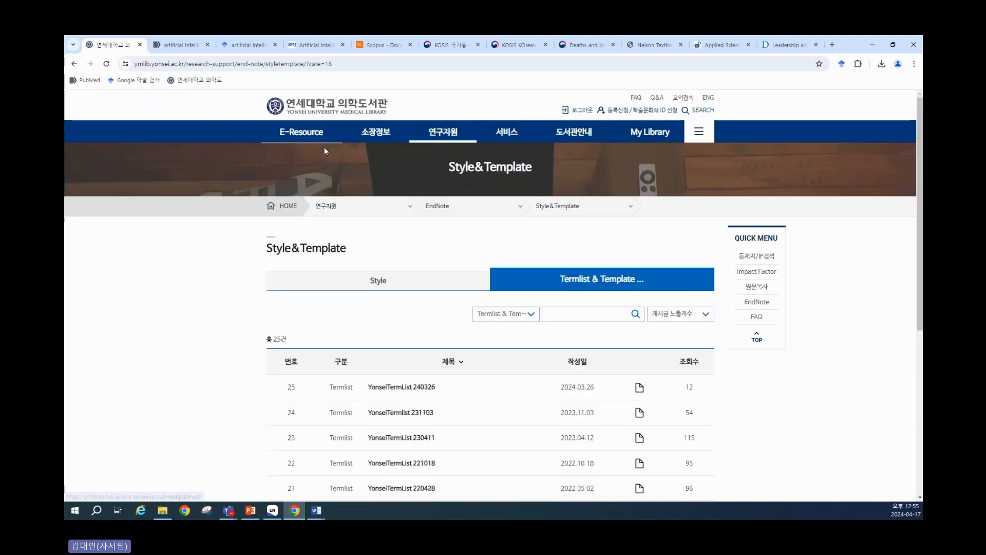
left_click(186, 47)
left_click(286, 156)
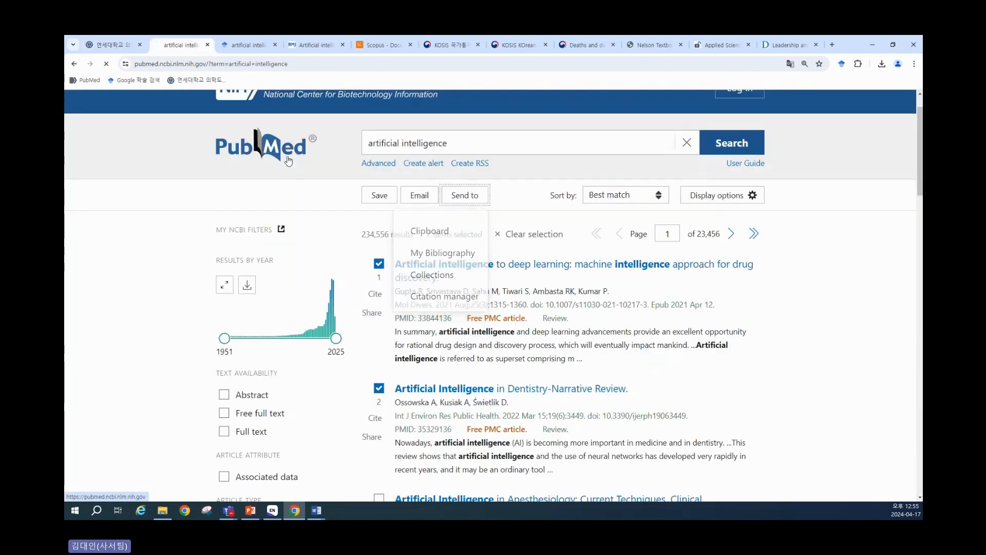
scroll(561, 277, "down", 4)
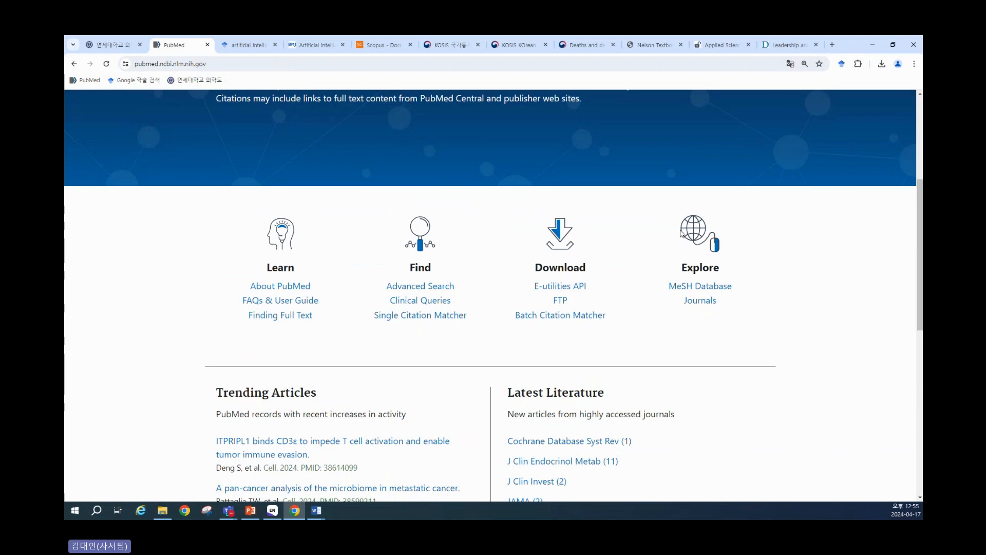
left_click(700, 301)
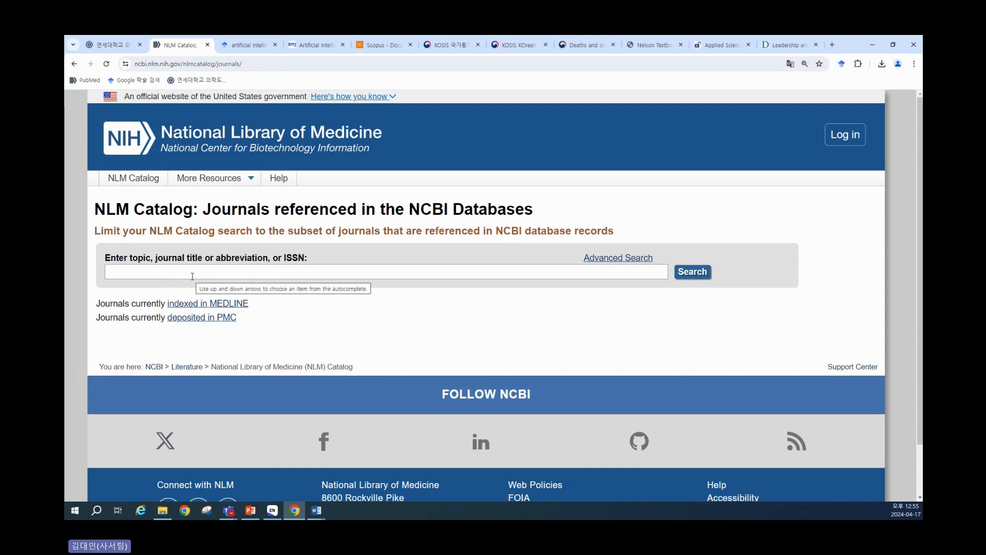
Return to EndNote and copy the full journal name from the fourth reference in the JAMA group.
left_click(271, 511)
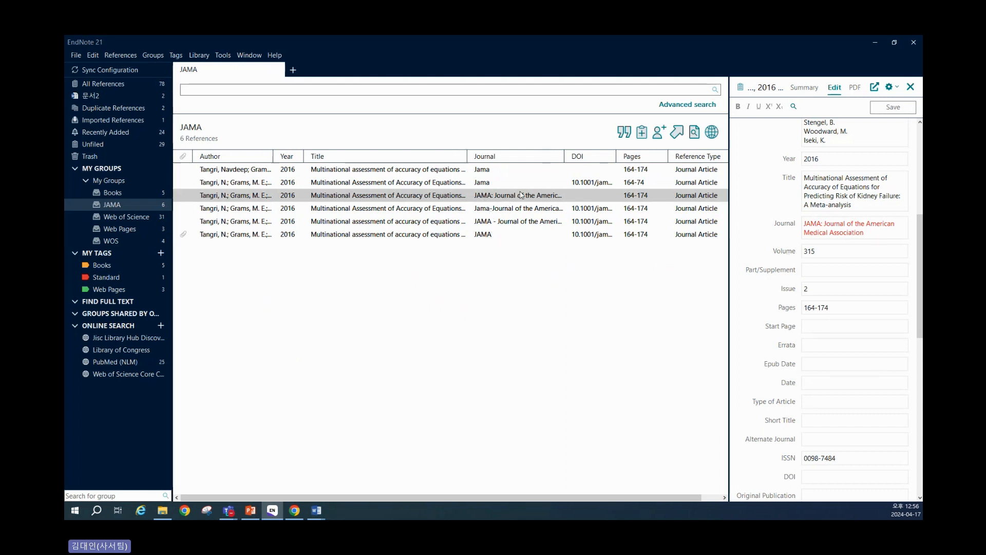
left_click(523, 221)
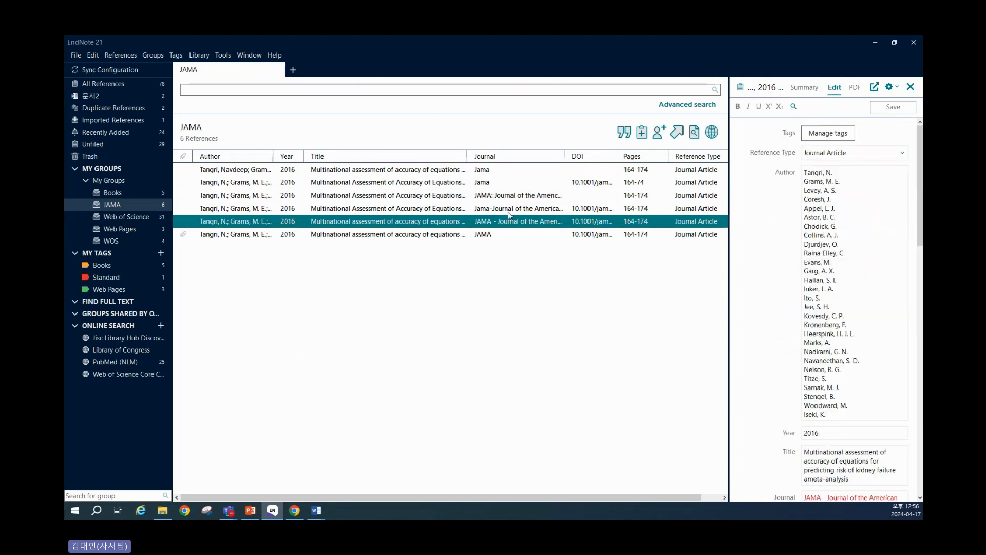
left_click(527, 212)
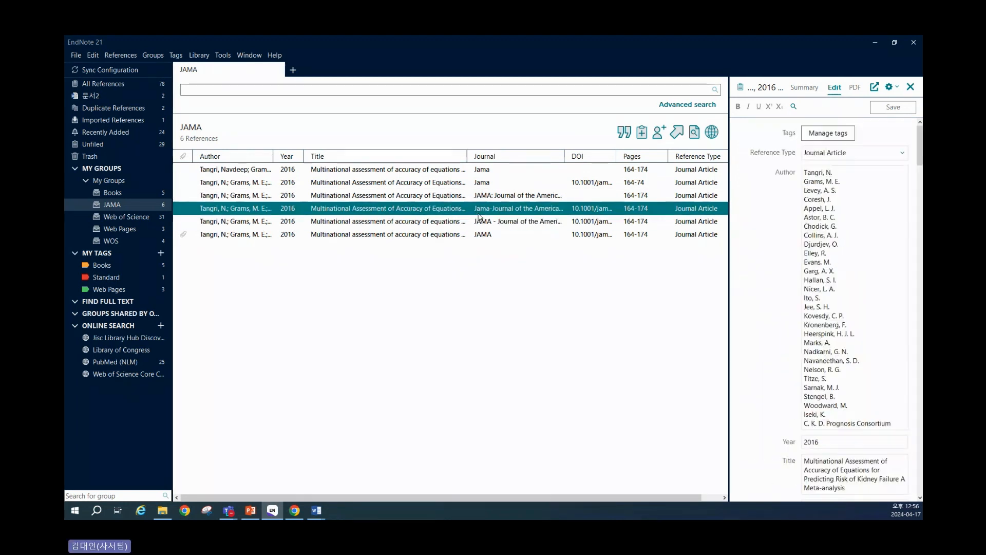
scroll(474, 216, "right", 1)
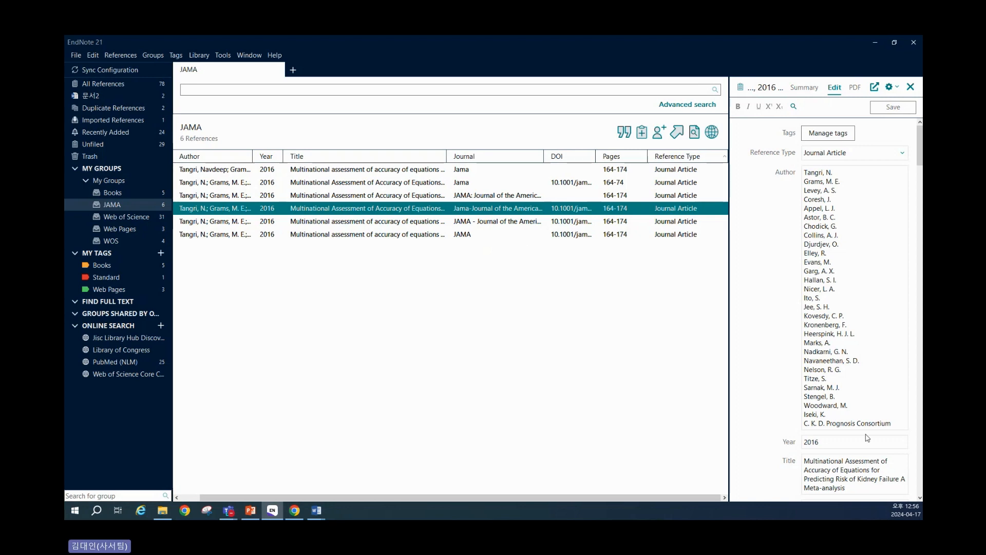
scroll(868, 430, "down", 1)
scroll(868, 430, "down", 3)
left_click_drag(867, 451, 748, 331)
key("ctrl+c")
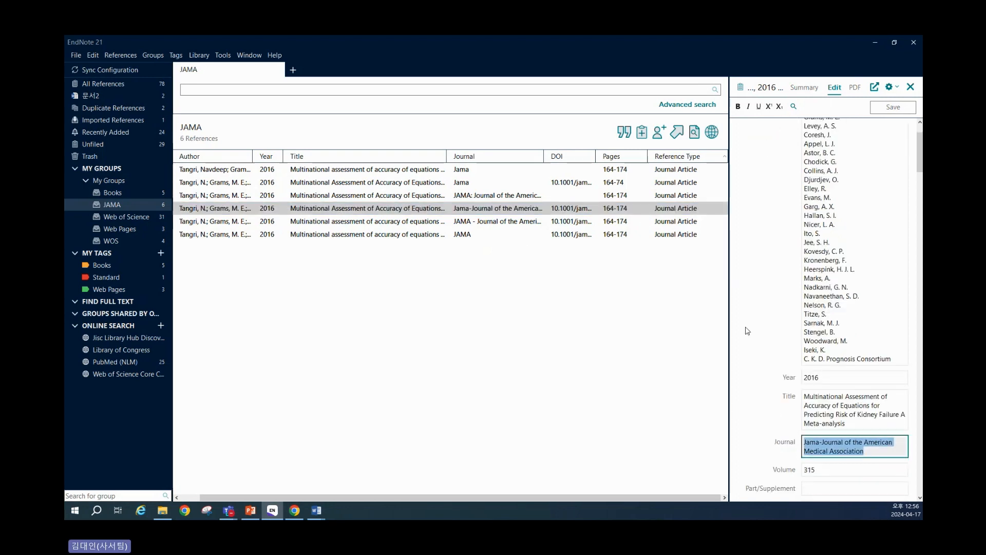
Search the NLM Catalog journals in the browser for "Jama-Journal of the American Medical Association".
left_click(295, 511)
left_click(460, 272)
key("ctrl+v")
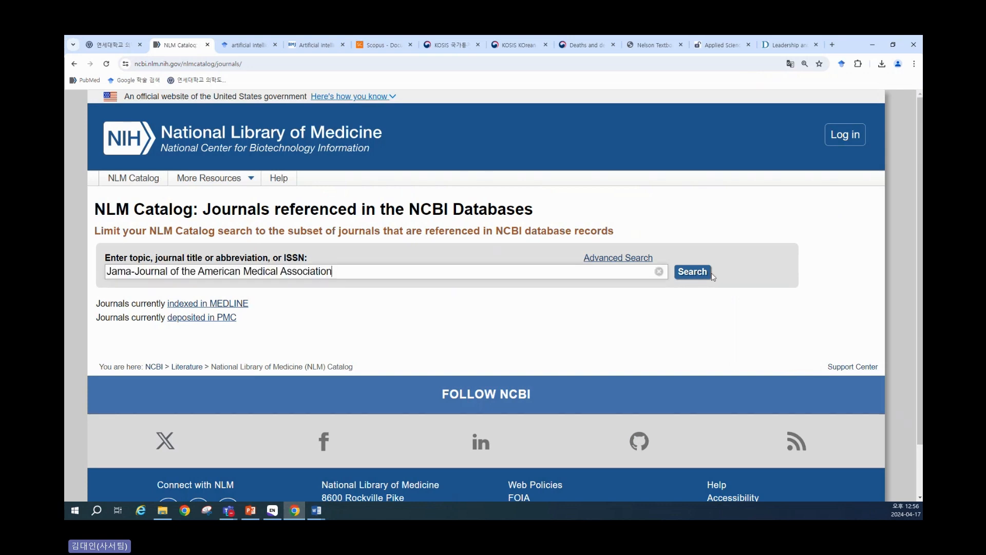
left_click(702, 274)
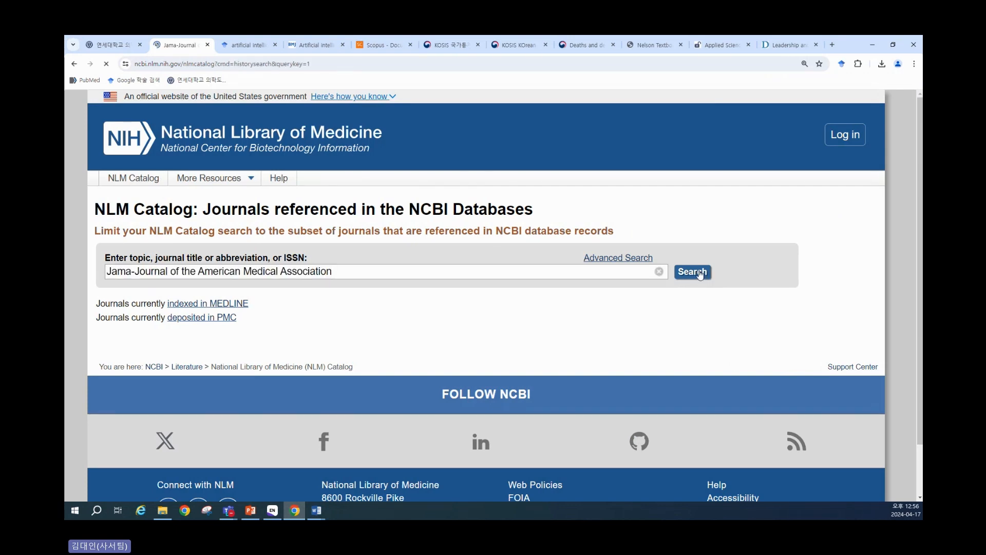
Open the JAMA record from the catalog results and look up its NLM Title Abbreviation.
scroll(534, 296, "down", 1)
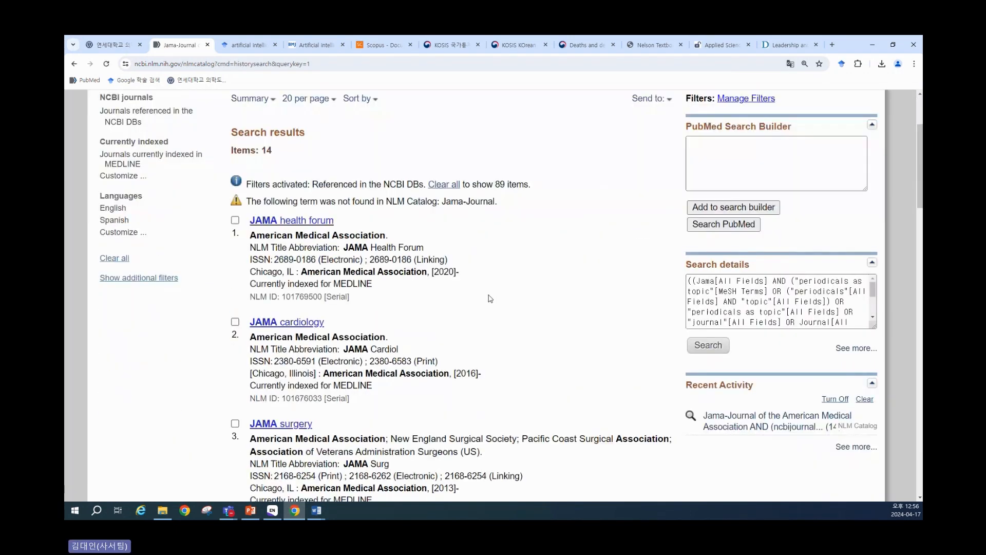
scroll(490, 301, "down", 15)
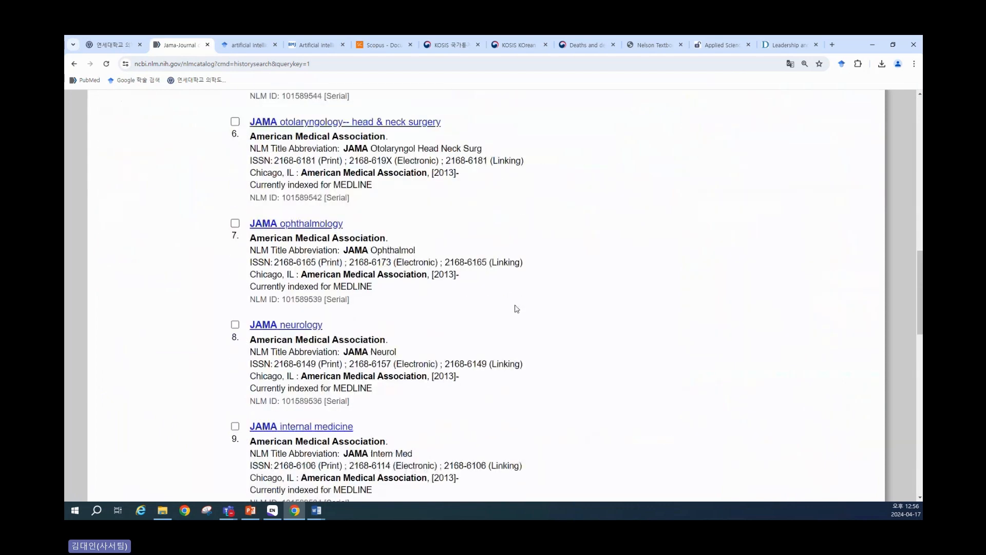
scroll(493, 309, "down", 5)
left_click(263, 243)
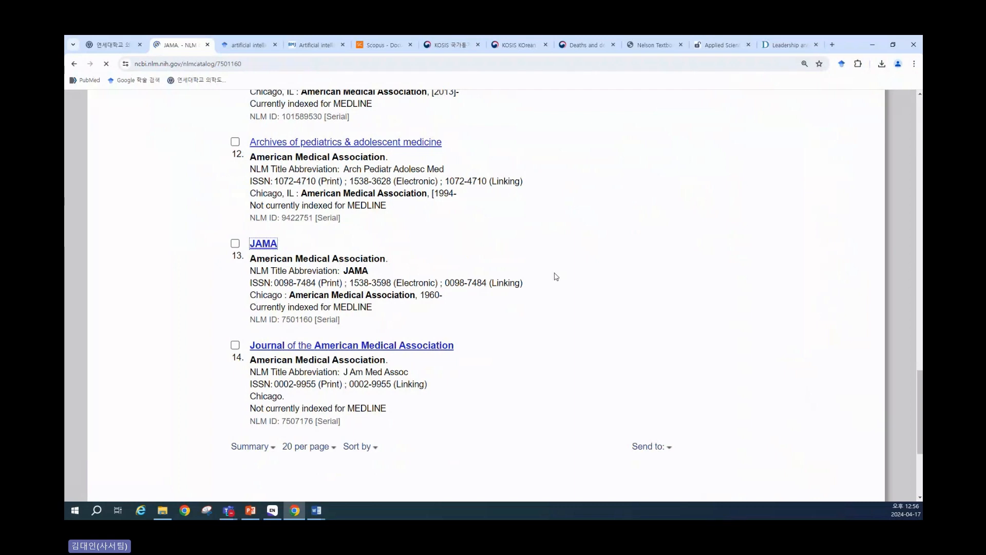
scroll(478, 288, "down", 1)
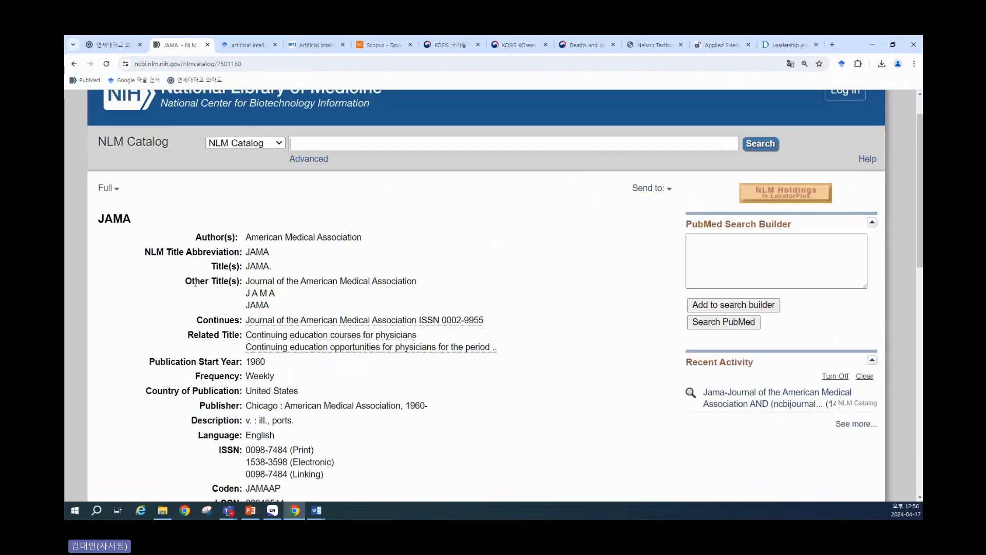
left_click_drag(147, 252, 268, 249)
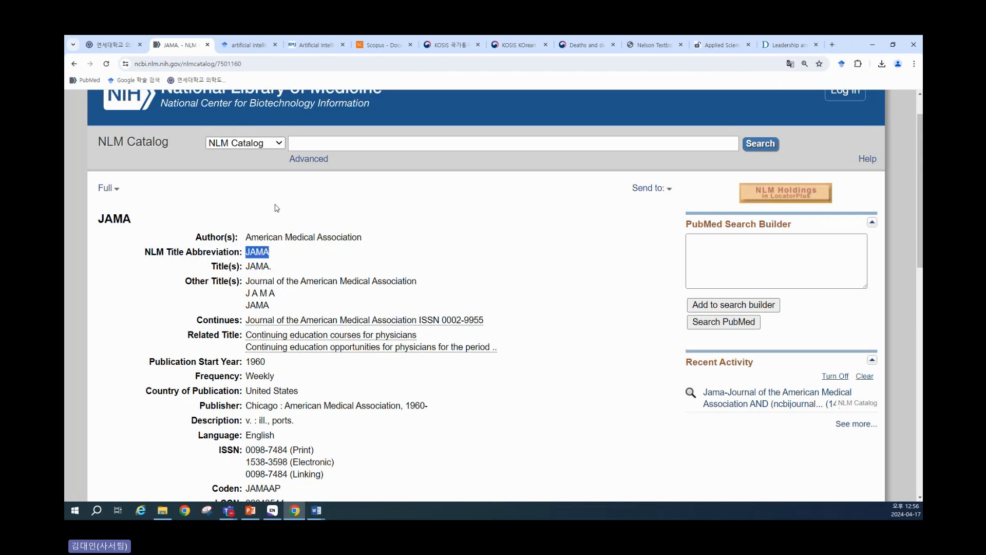
scroll(277, 207, "up", 1)
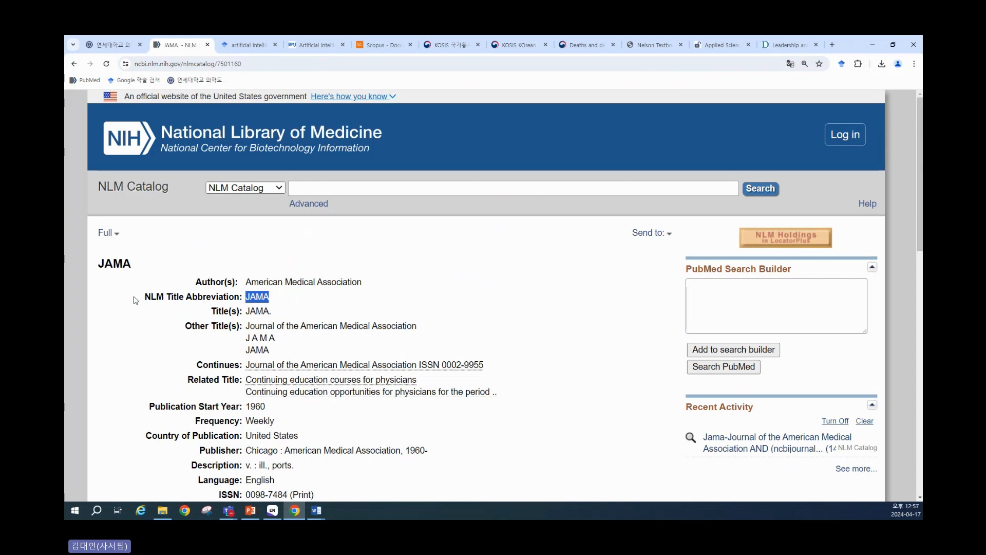
Replace the fourth reference's journal name with "JAMA" in EndNote, save it and check its summary with the citation preview.
left_click(868, 45)
left_click(820, 445)
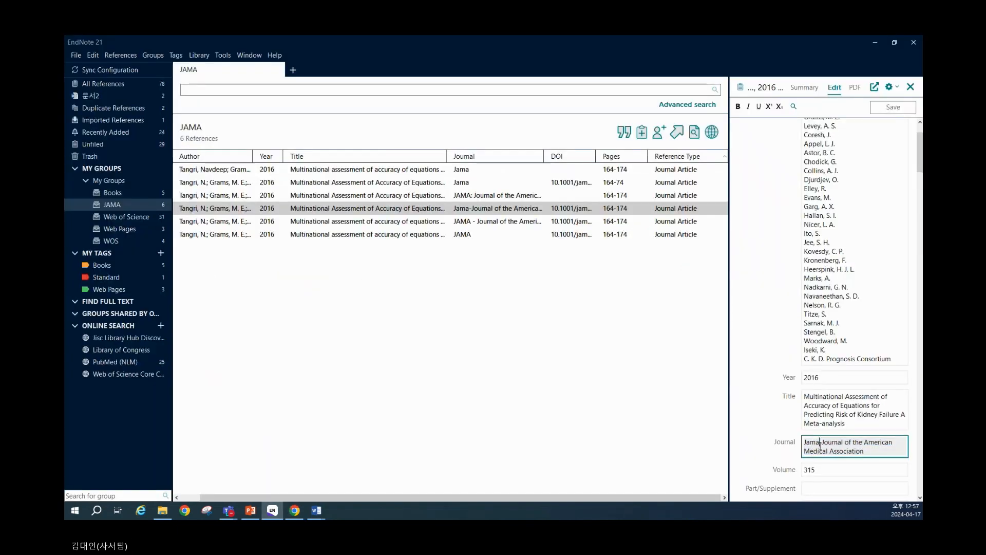
left_click_drag(821, 445, 889, 464)
key("Delete")
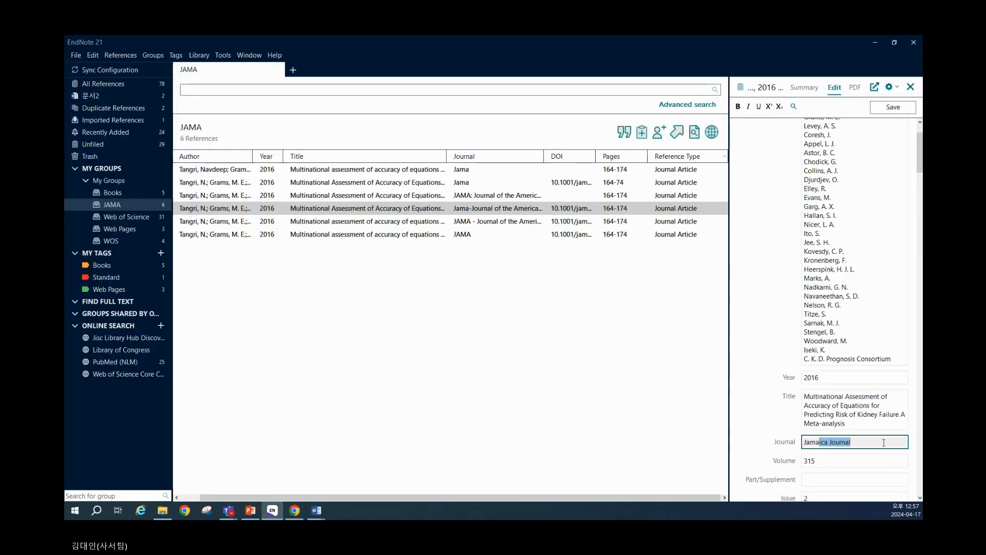
key("BackSpace")
key("BackSpace")
key("BackSpace")
key("BackSpace")
key("BackSpace")
type("JAMA")
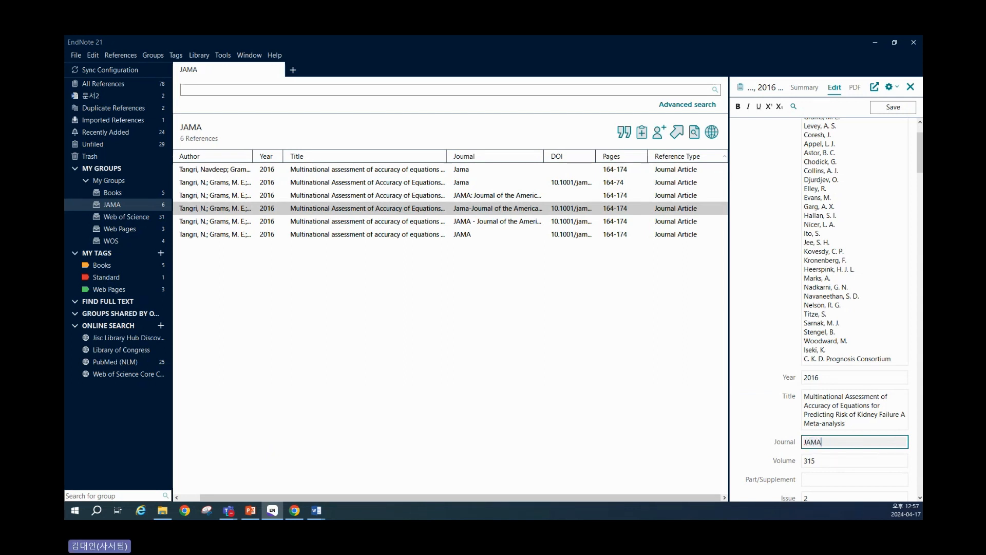
key("ctrl+s")
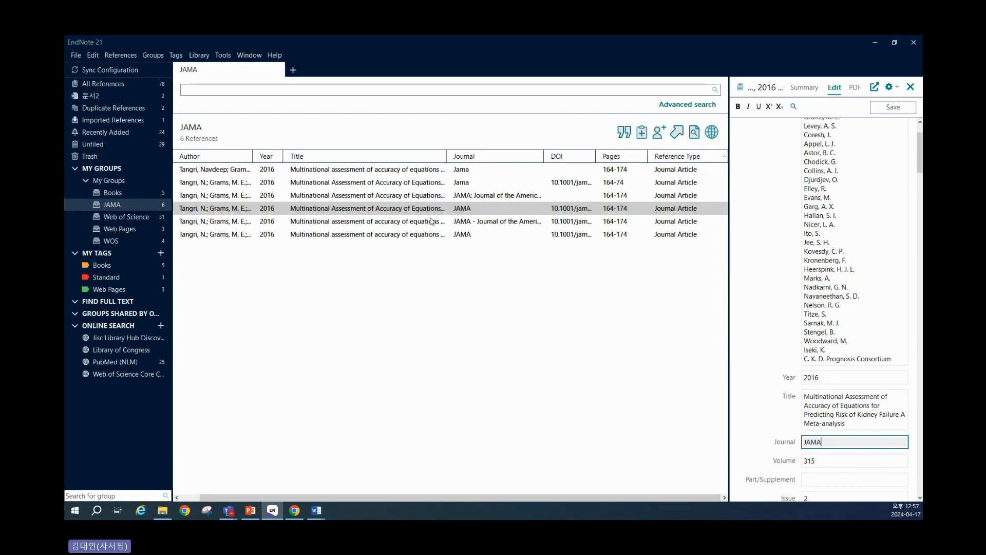
left_click(804, 88)
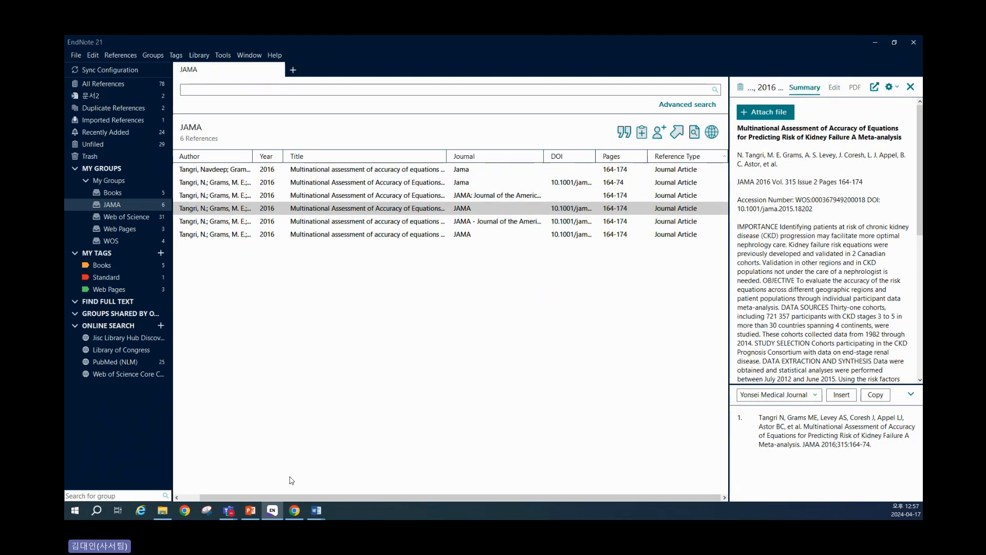
Switch to the PowerPoint presentation and go through the TermList 삽입 slides up to slide 50.
left_click(253, 512)
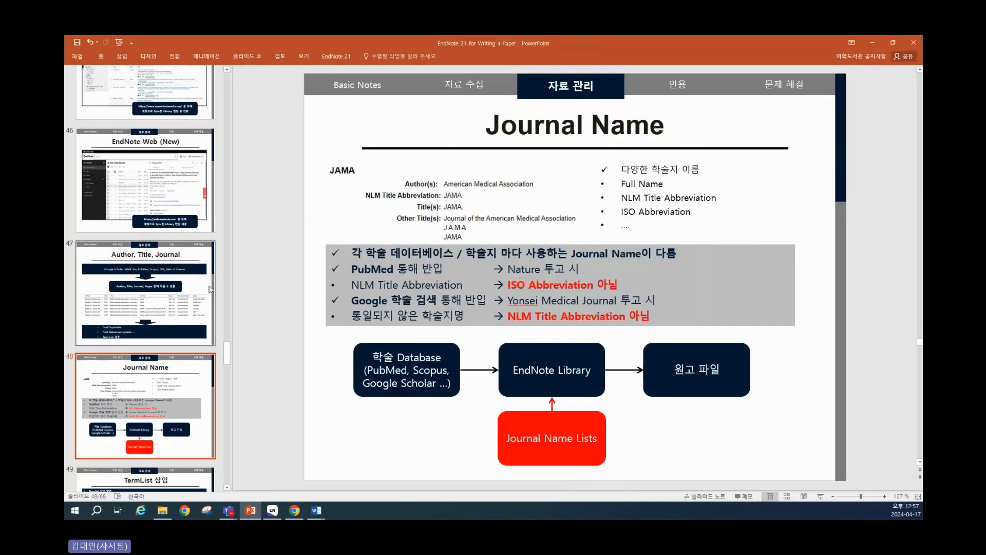
scroll(117, 303, "down", 3)
left_click(189, 428)
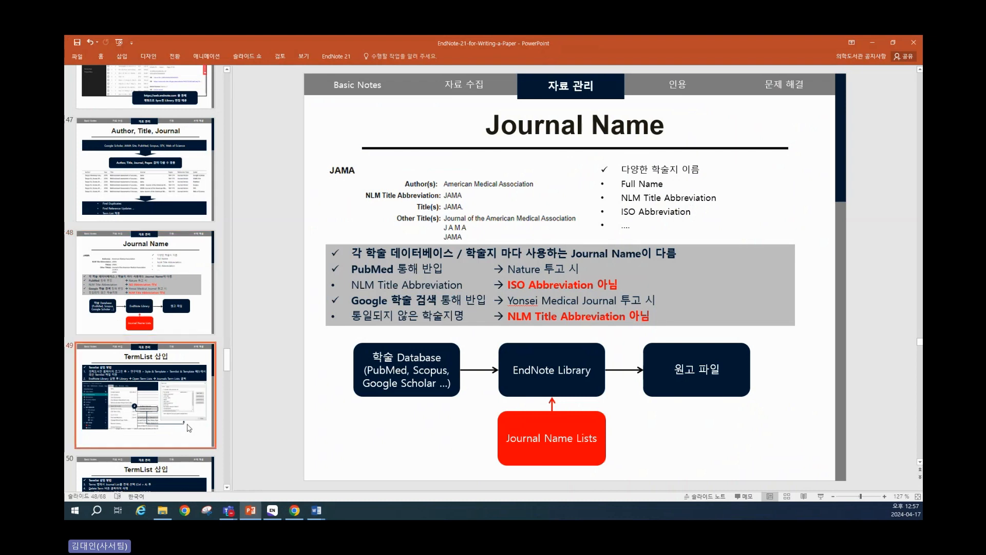
scroll(189, 429, "down", 3)
left_click(161, 275)
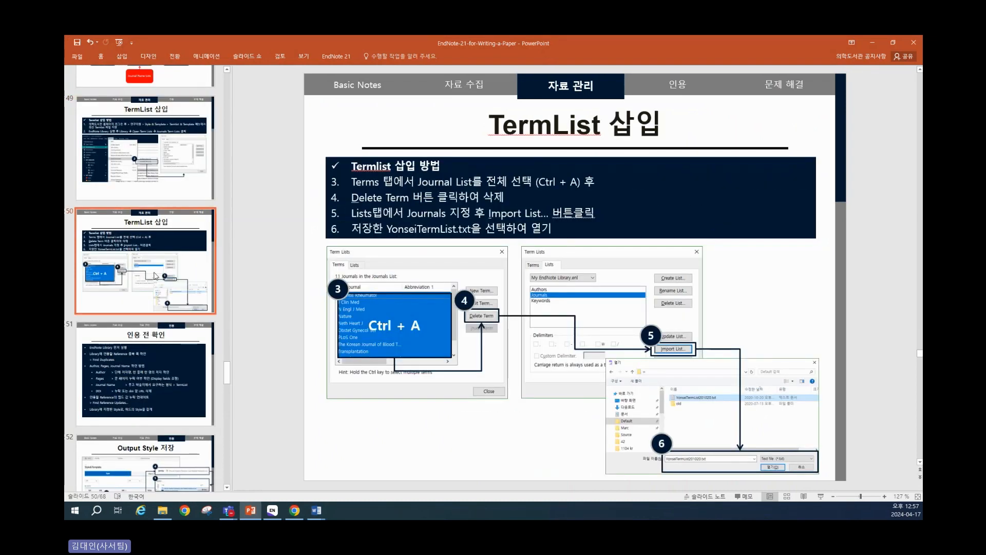
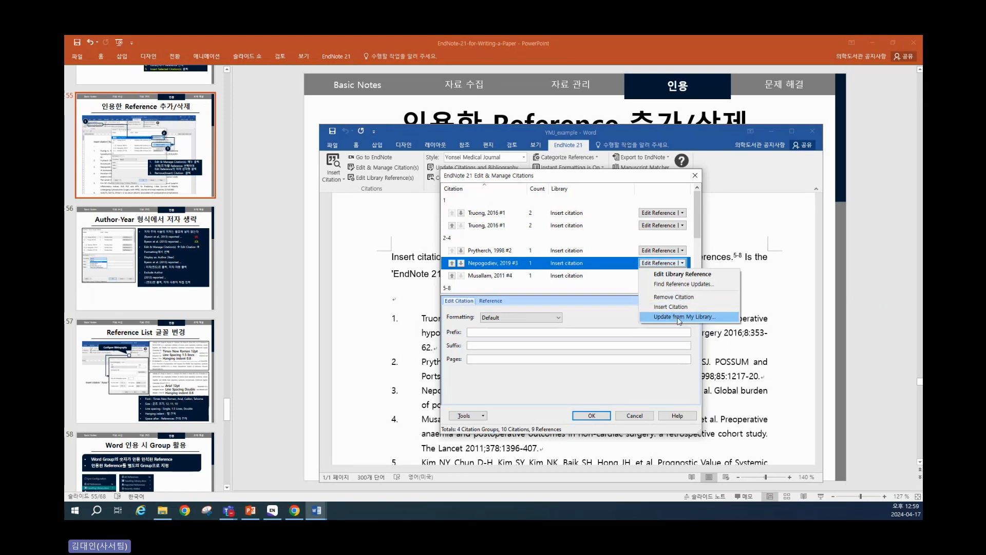
View slide 56 on omitting the author in Author-Year format and slide 57 on changing the reference list font.
left_click(169, 257)
left_click(168, 257)
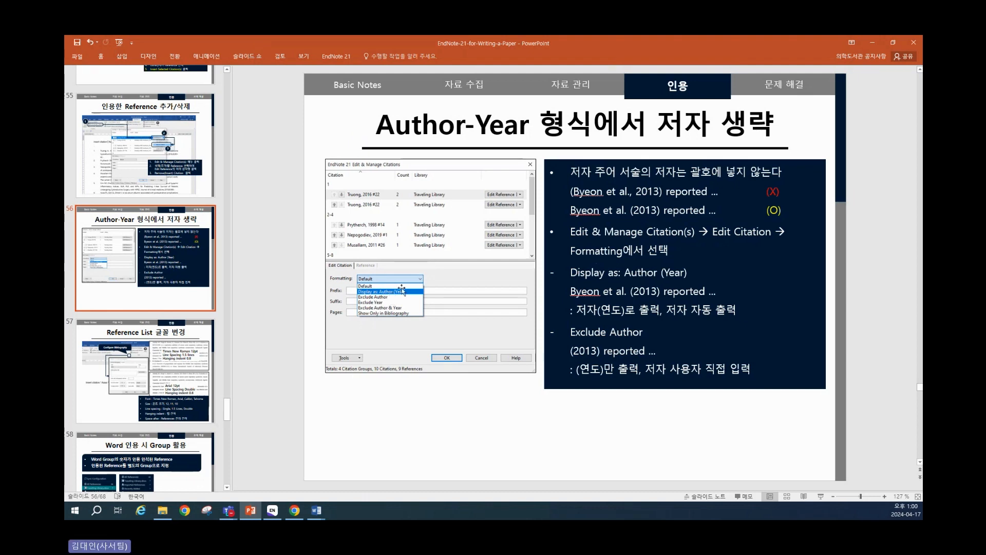
left_click(178, 361)
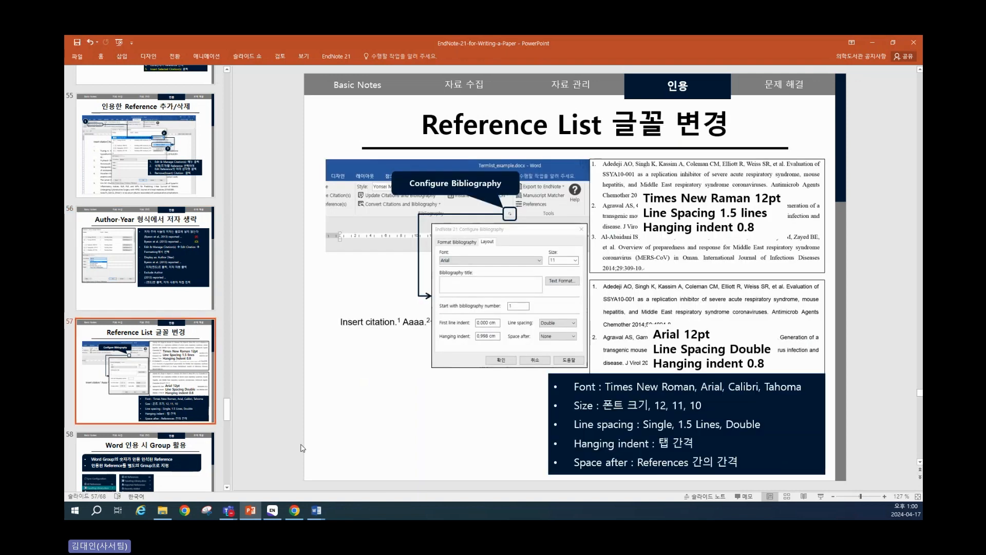
Switch to the YMJ_example document in Word and close the Edit & Manage Citations dialog without changes.
mouse_move(316, 510)
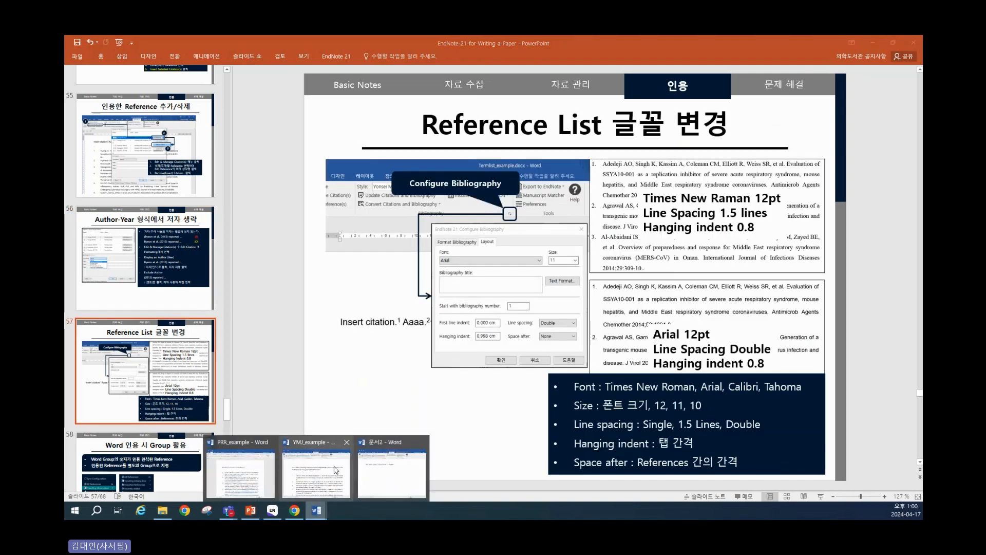
left_click(316, 468)
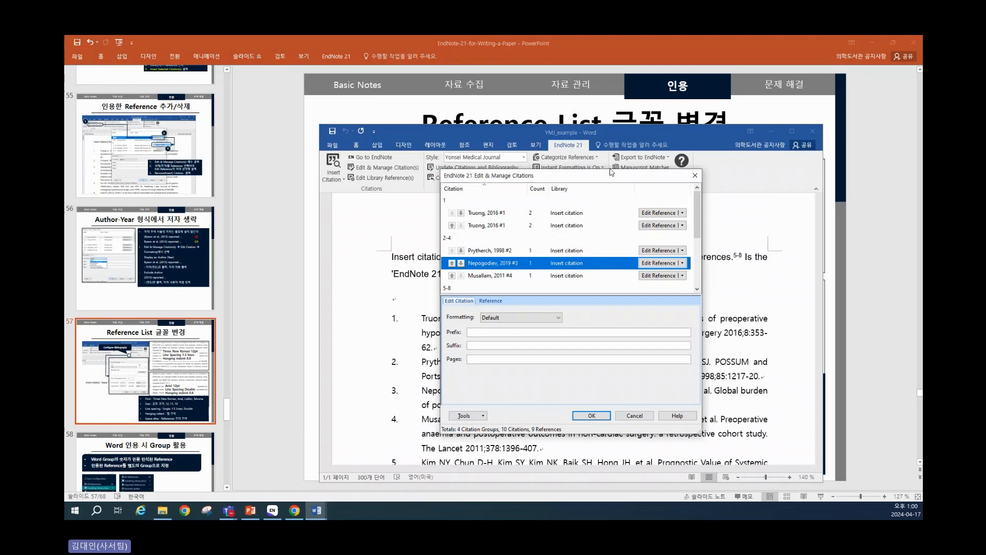
left_click(695, 175)
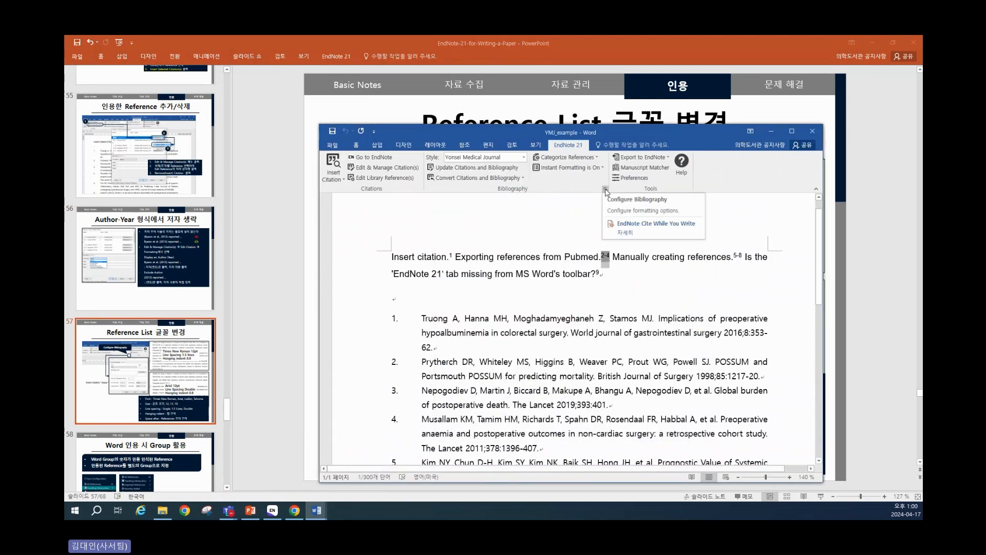
Open the bibliography layout settings for YMJ_example and look through the font and line spacing options.
left_click_drag(573, 135, 551, 102)
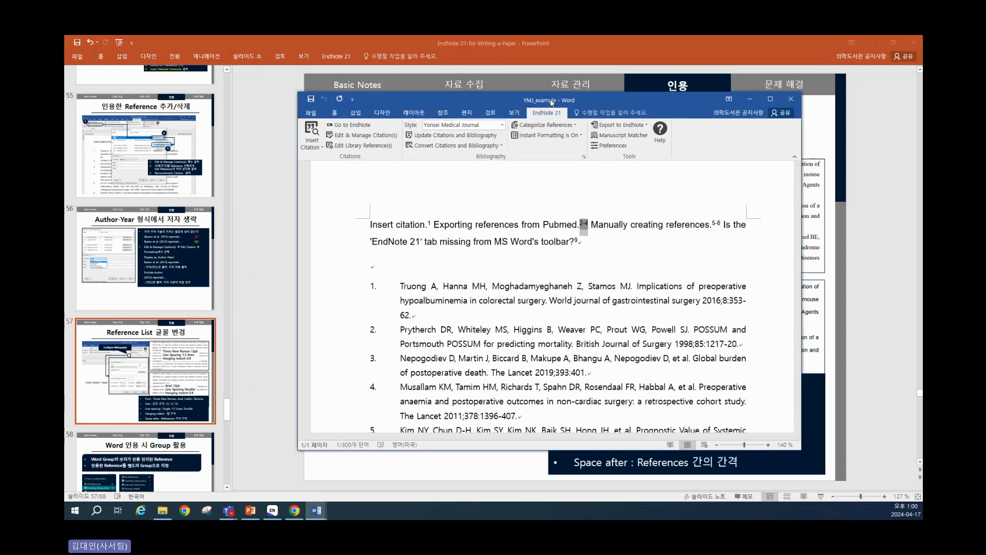
left_click(584, 156)
left_click(528, 205)
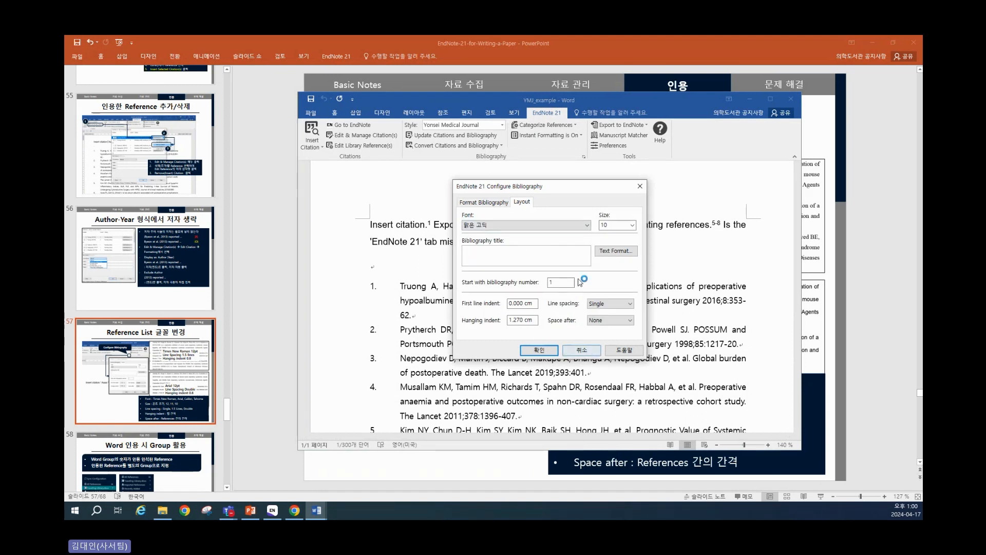
left_click(518, 226)
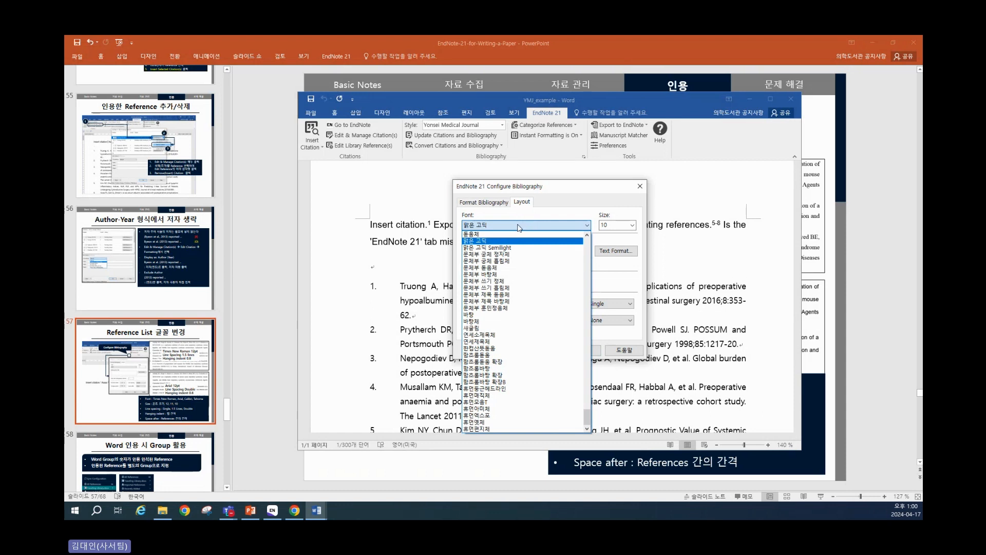
left_click(518, 226)
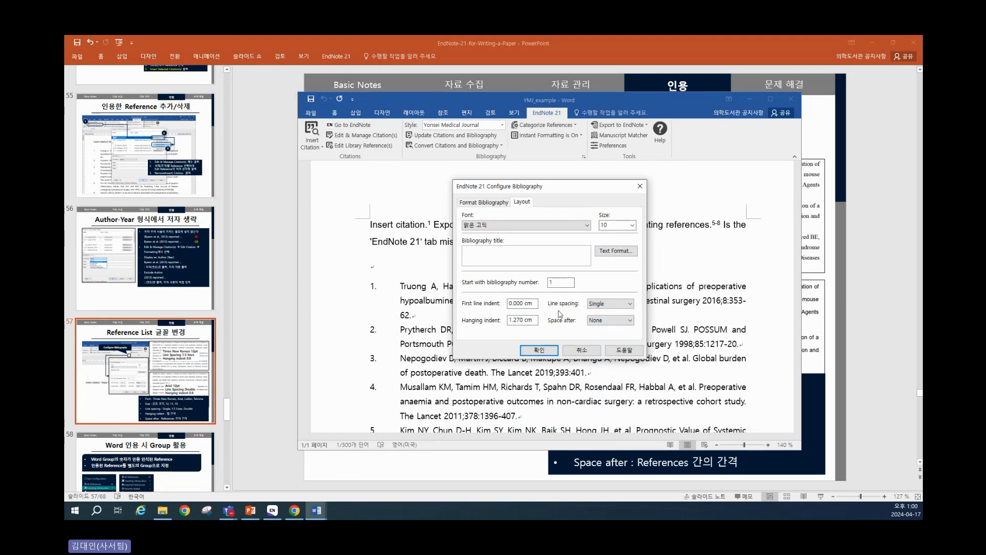
left_click(597, 308)
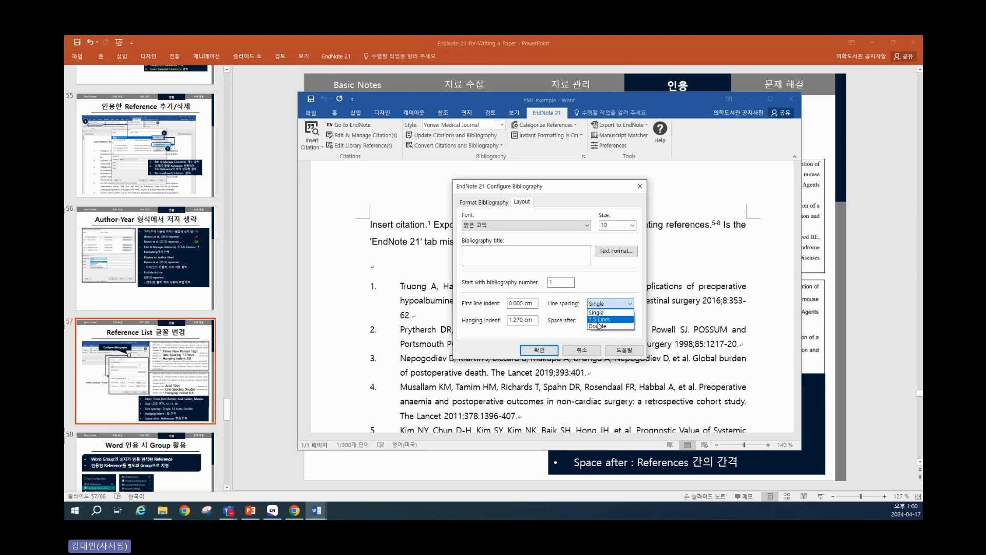
Switch to the PowerPoint presentation and view slide 58 on using groups when citing in Word.
left_click(716, 285)
left_click(815, 304)
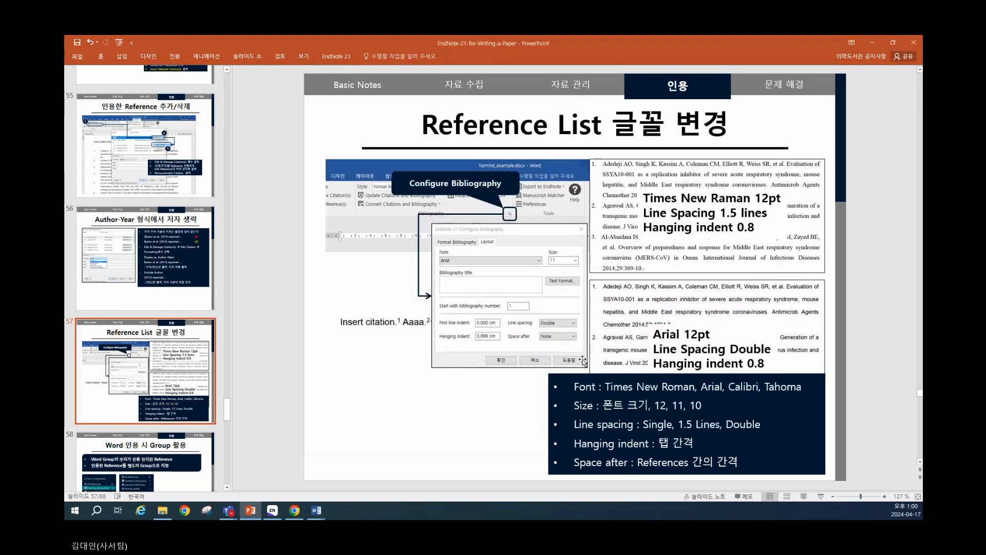
scroll(580, 357, "down", 1)
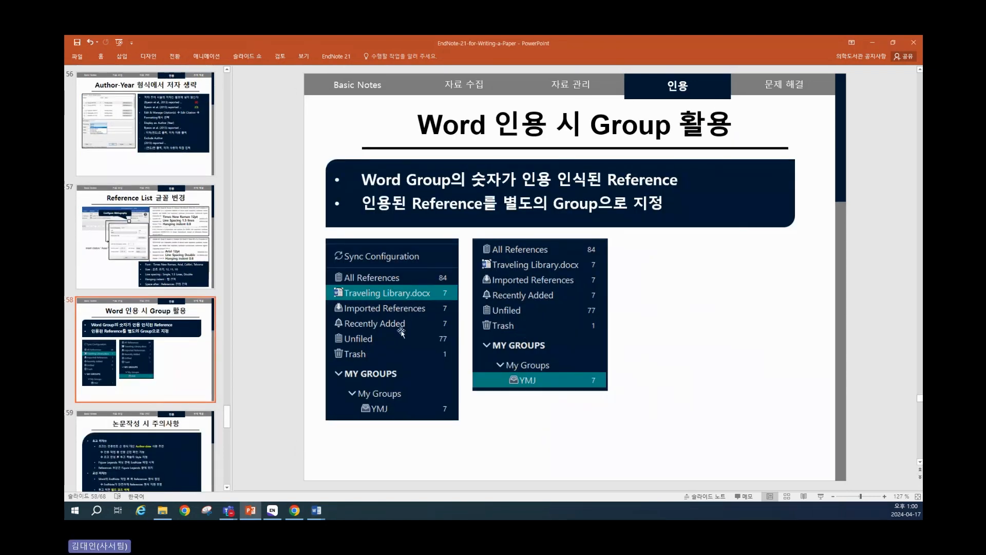
Look over the PRR_example document in Word and display All References in EndNote.
left_click(316, 512)
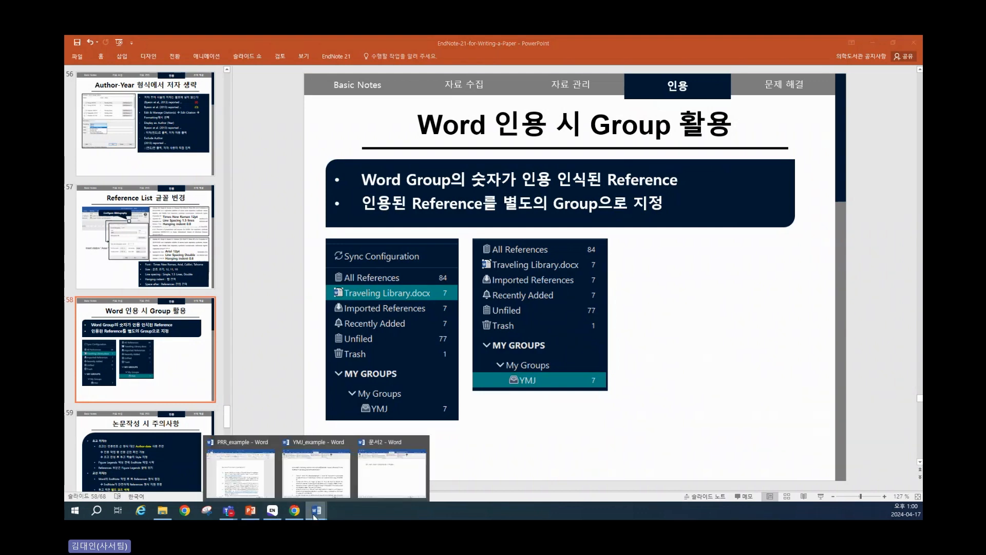
left_click(260, 468)
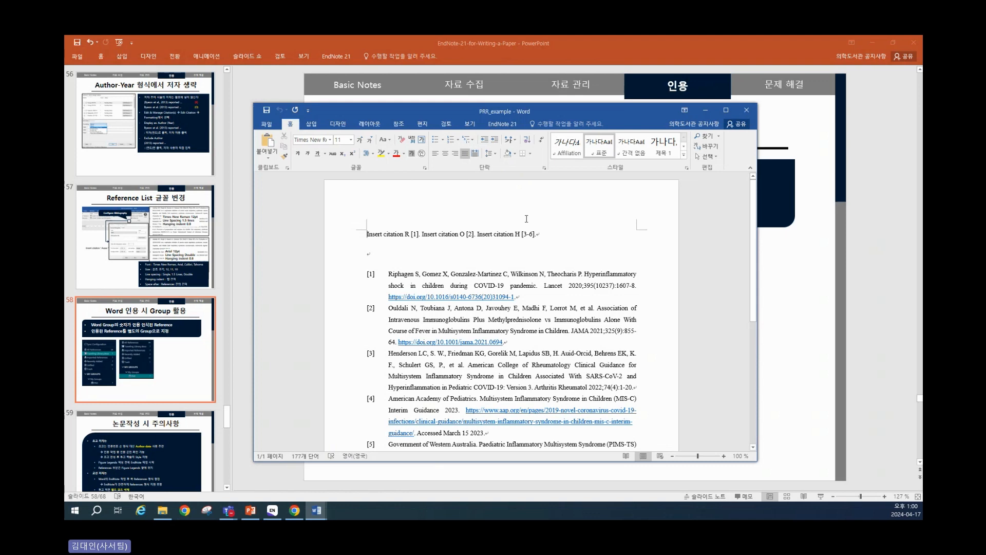
left_click_drag(559, 114, 621, 88)
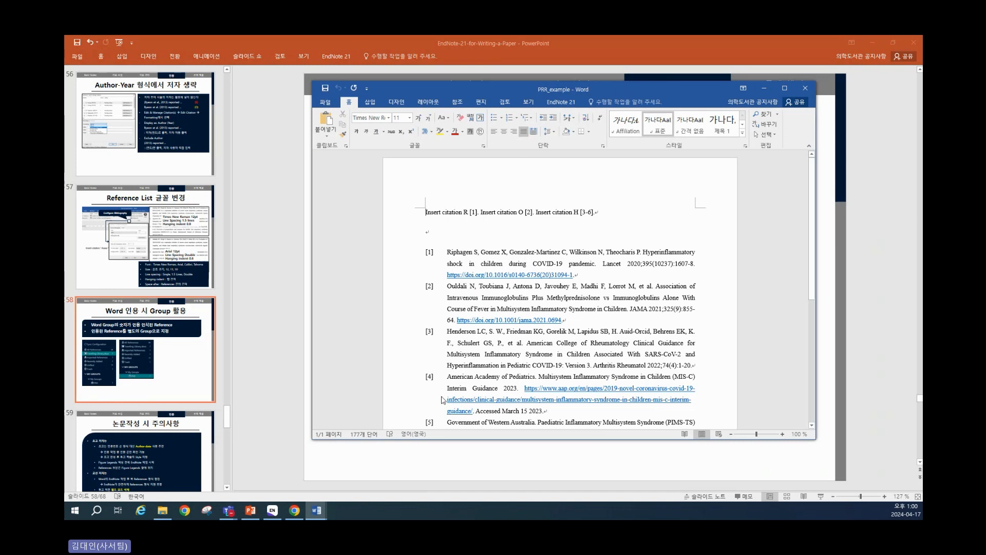
left_click(270, 513)
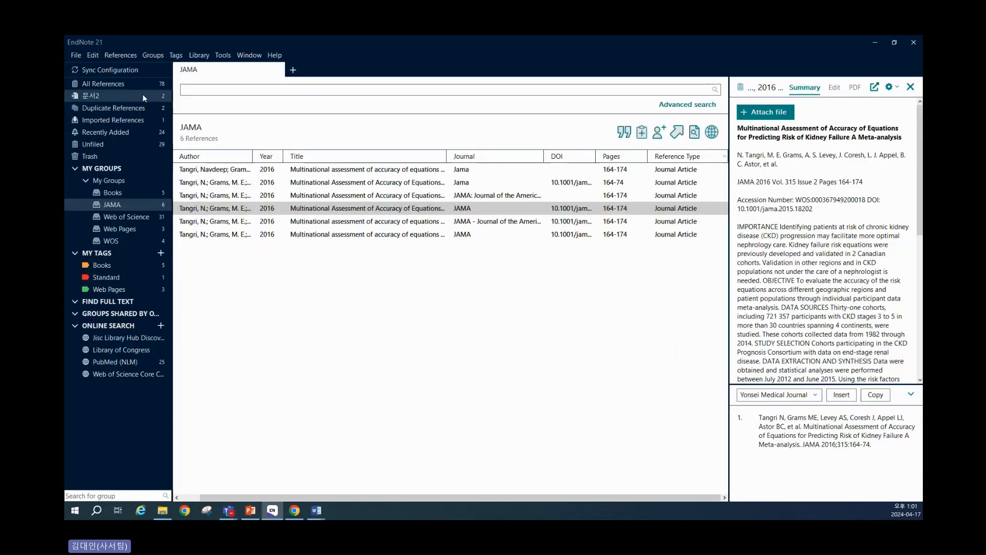
left_click(135, 82)
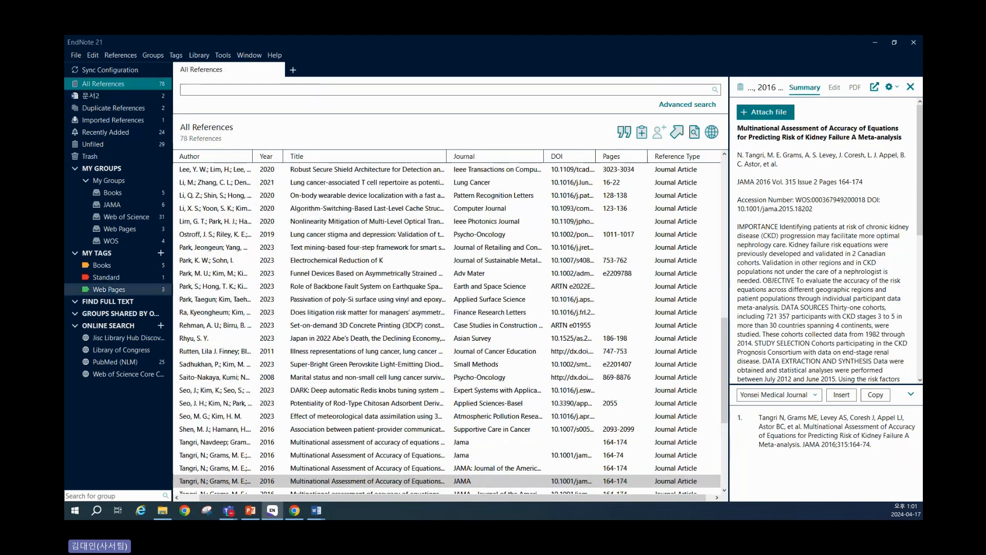
Return to the PRR_example document in Word, place the cursor after its citation text and display the EndNote 21 commands.
left_click(320, 515)
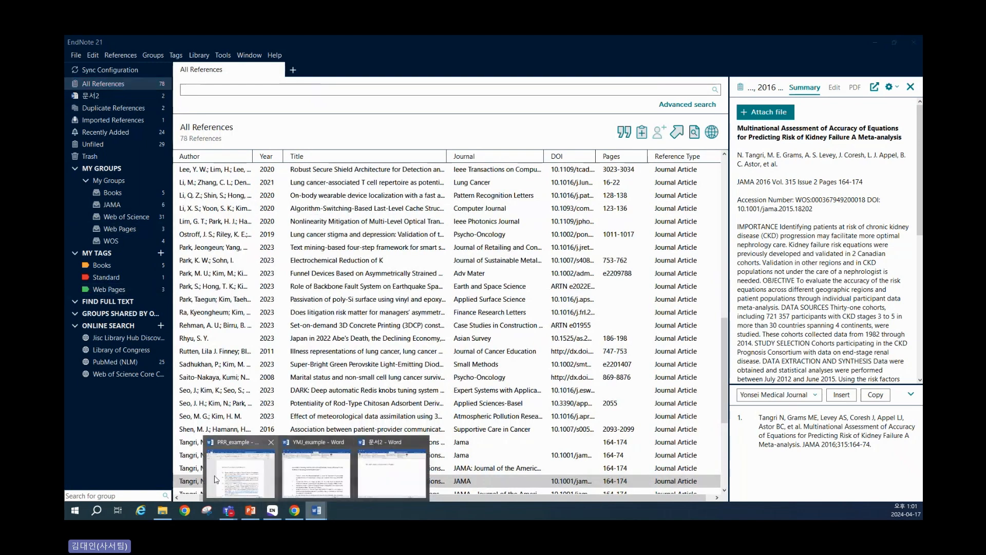
left_click(257, 470)
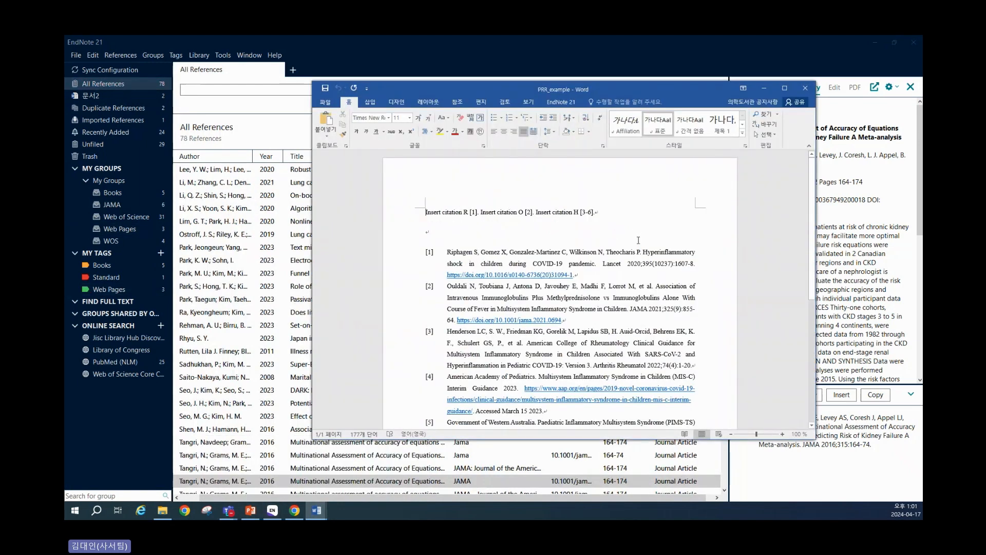
left_click(609, 219)
left_click(561, 102)
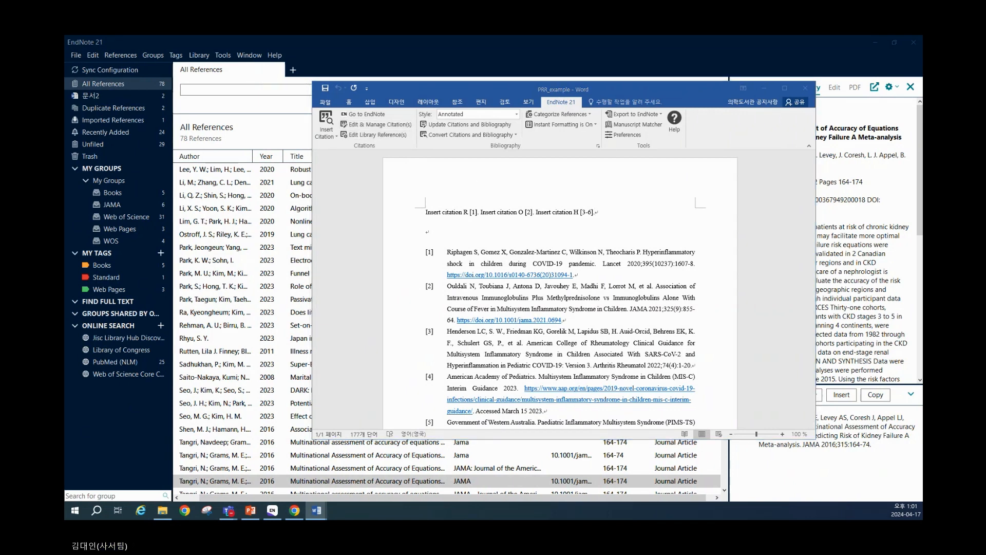
Switch to the YMJ_example document and close its Configure Bibliography dialog by accepting the settings.
key("alt+Tab")
left_click(834, 246)
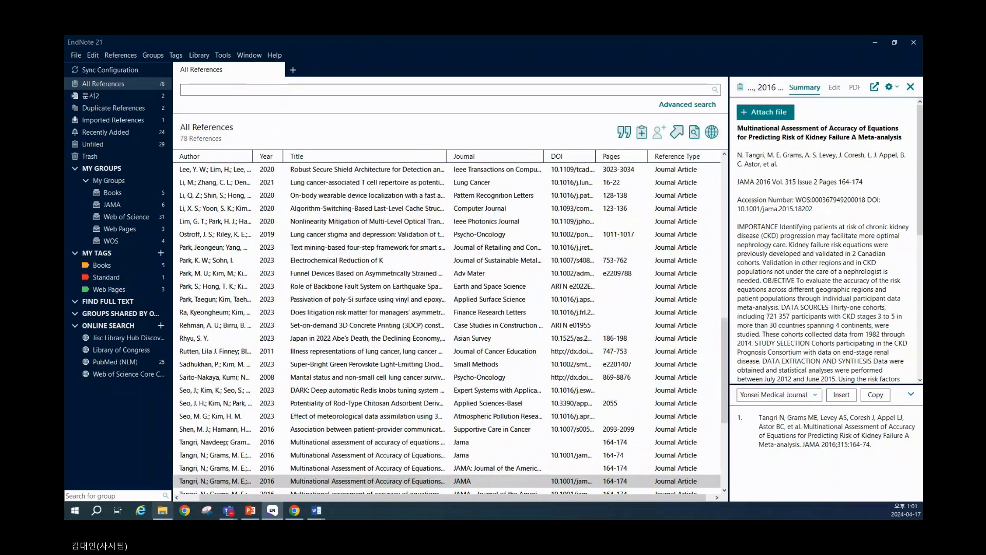
left_click(316, 510)
left_click(538, 350)
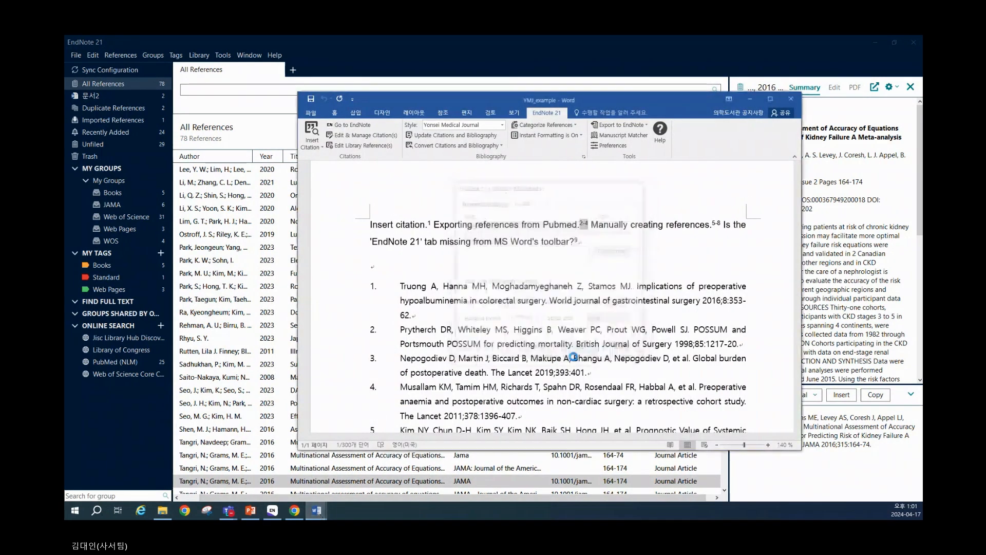
Check which library the citations in PRR_example come from in Edit & Manage Citations and close the dialog without changes.
left_click(317, 510)
left_click(385, 475)
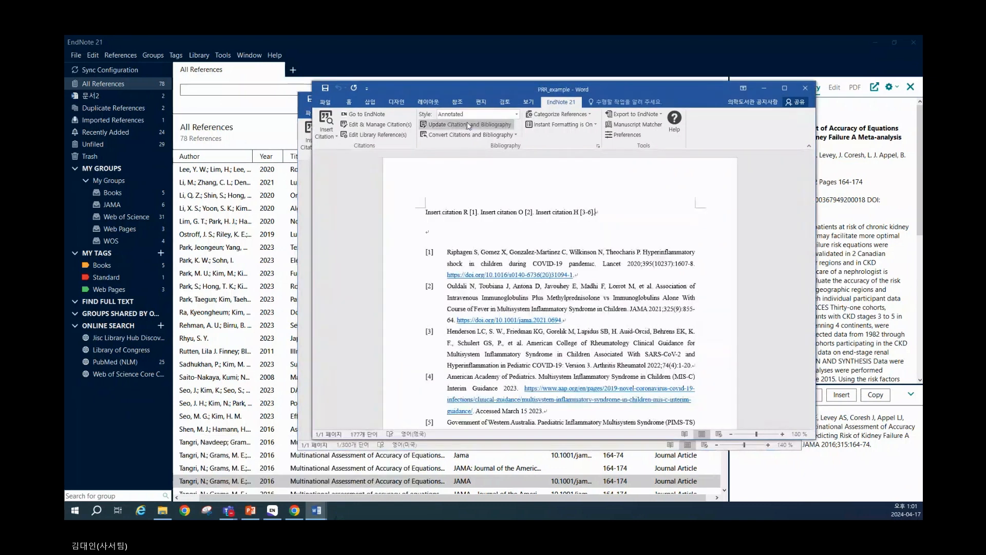
left_click(398, 125)
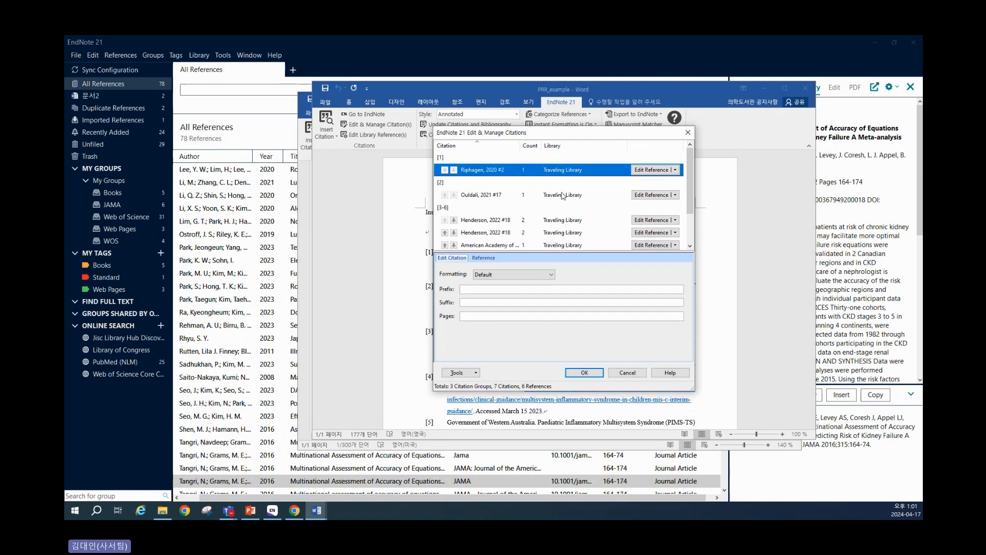
left_click(689, 135)
left_click_drag(503, 86, 467, 181)
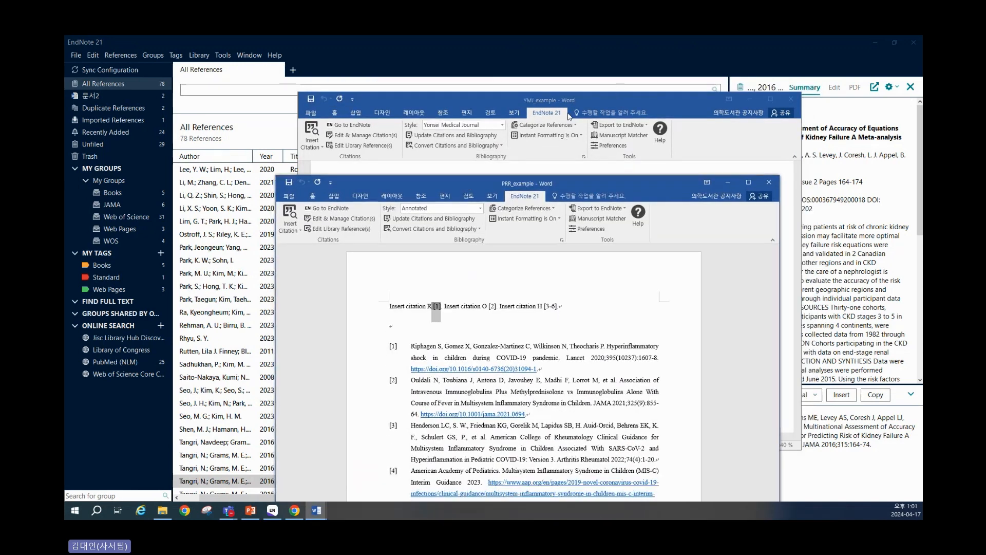
Bring YMJ_example to the front and check its citations' source library in Edit & Manage Citations without making changes.
left_click(606, 100)
left_click_drag(606, 100, 577, 83)
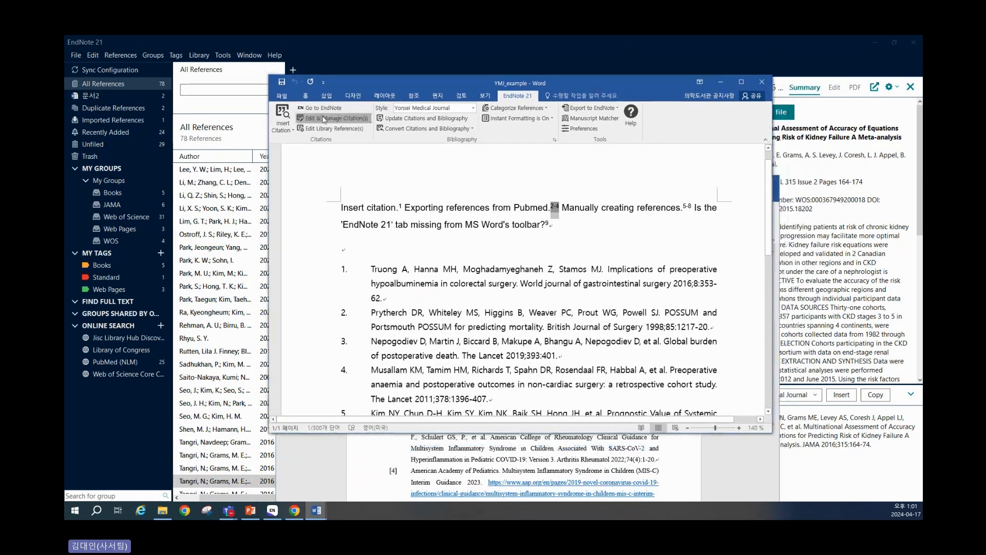
left_click(332, 118)
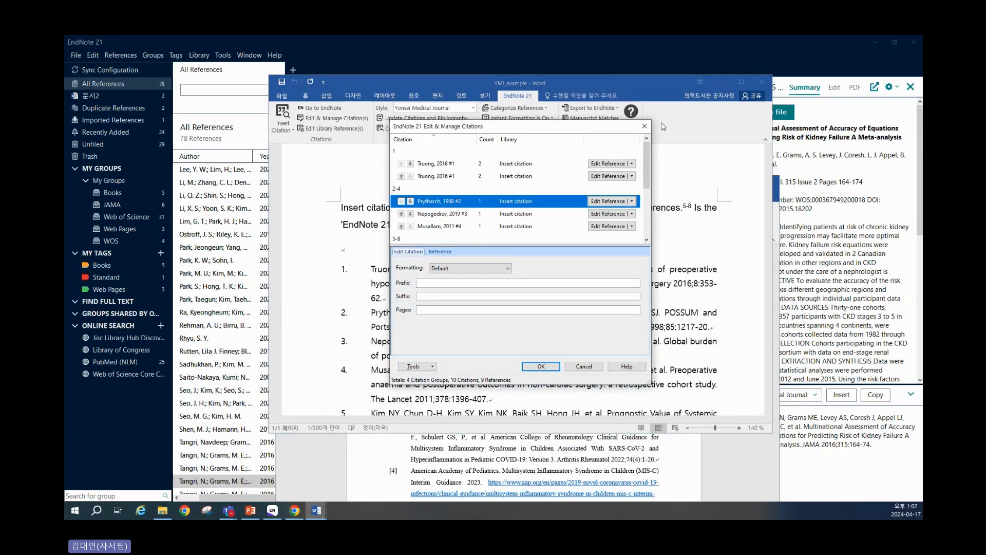
left_click(644, 125)
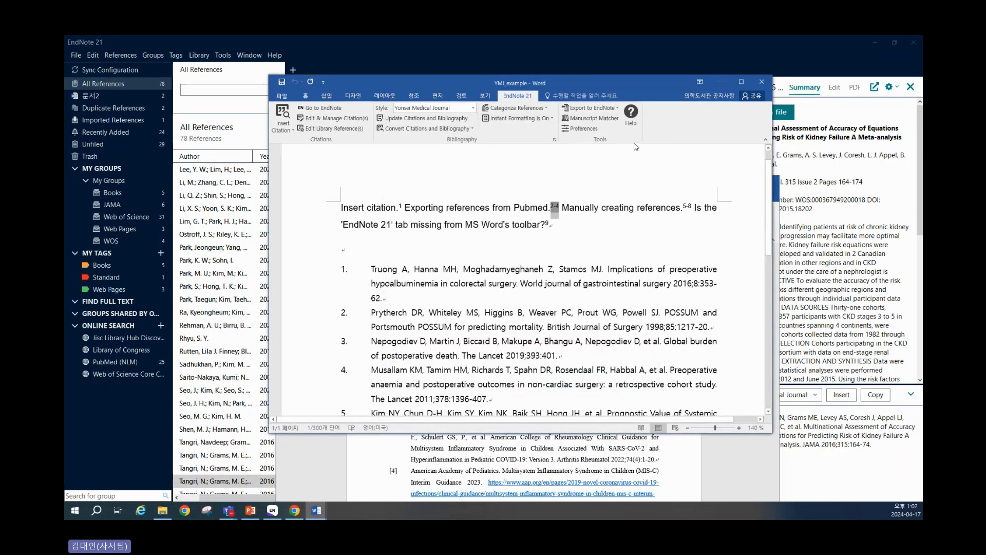
Export the traveling library of YMJ_example to the existing EndNote 21 library and view the imported references in EndNote.
left_click(575, 230)
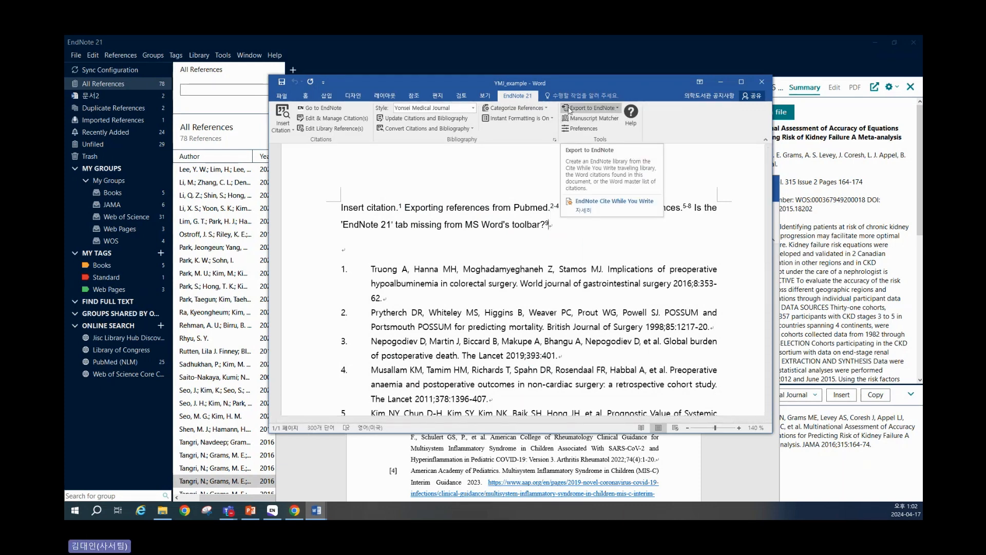
left_click(595, 109)
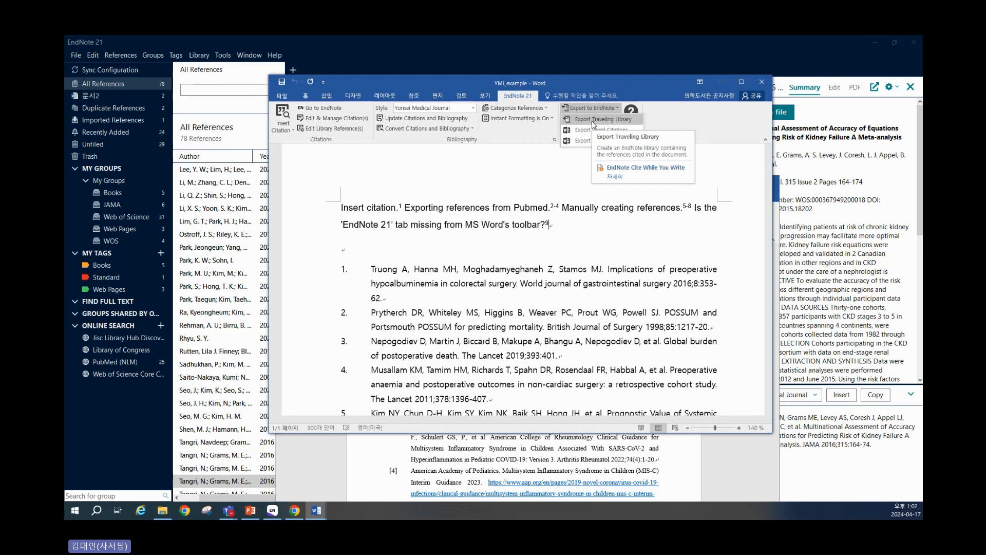
left_click(593, 120)
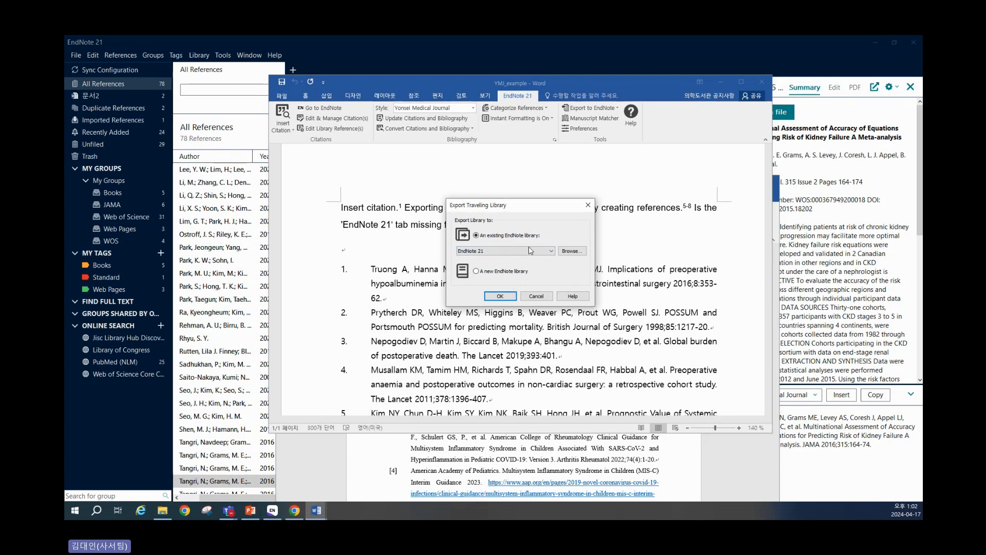
left_click(499, 297)
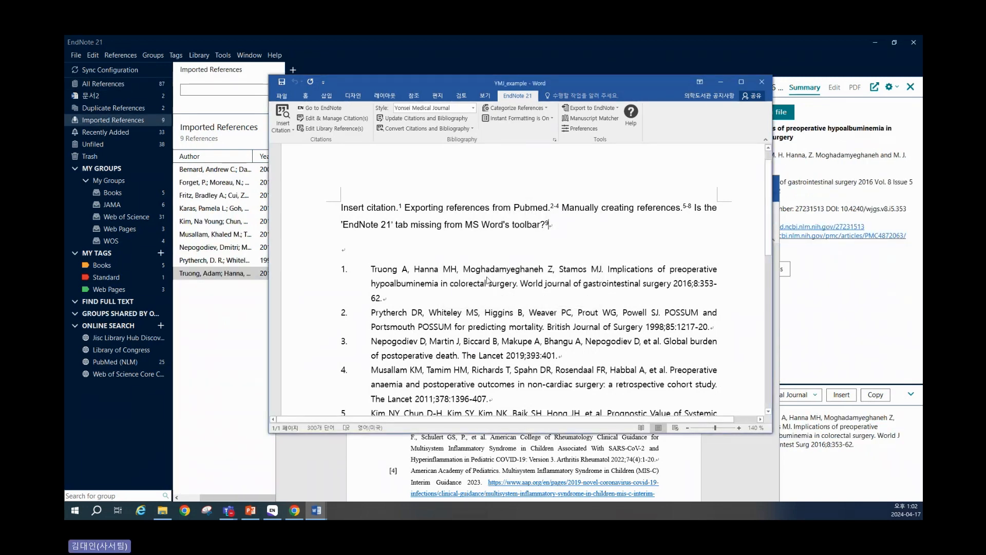
left_click(499, 306)
left_click_drag(459, 81, 341, 70)
left_click(845, 346)
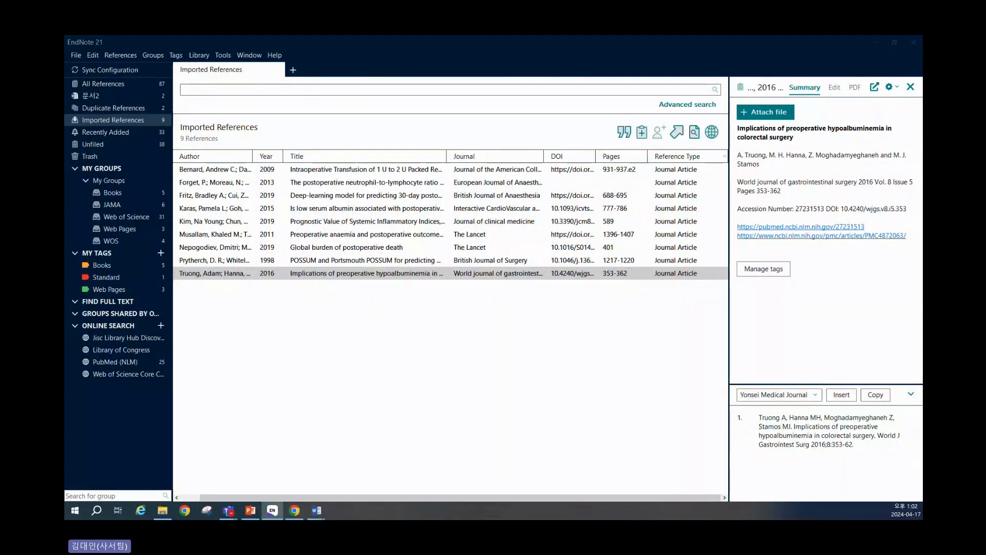
Update the citations and bibliography in YMJ_example and display the YMJ_example.docx group in EndNote.
key("alt+Tab")
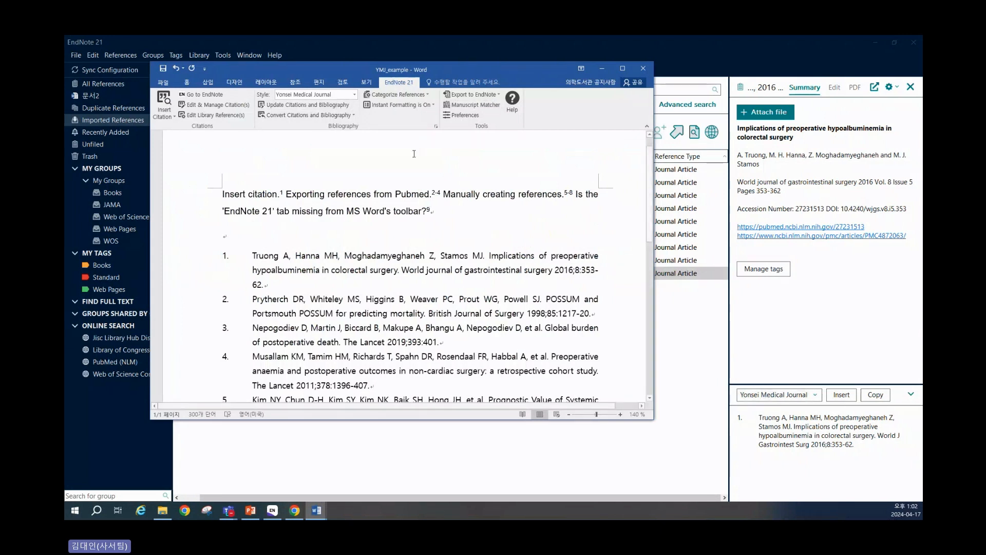
left_click(294, 103)
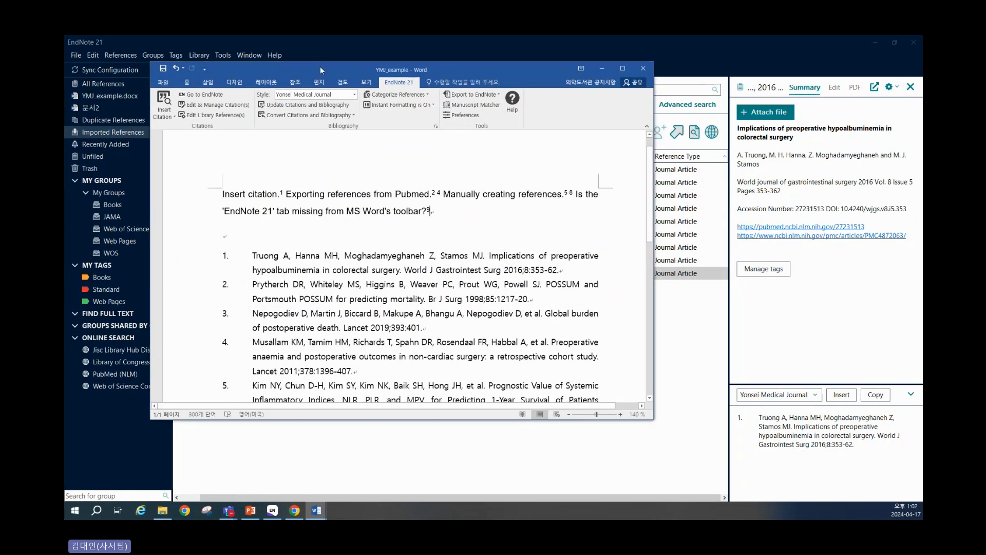
left_click_drag(320, 66, 464, 90)
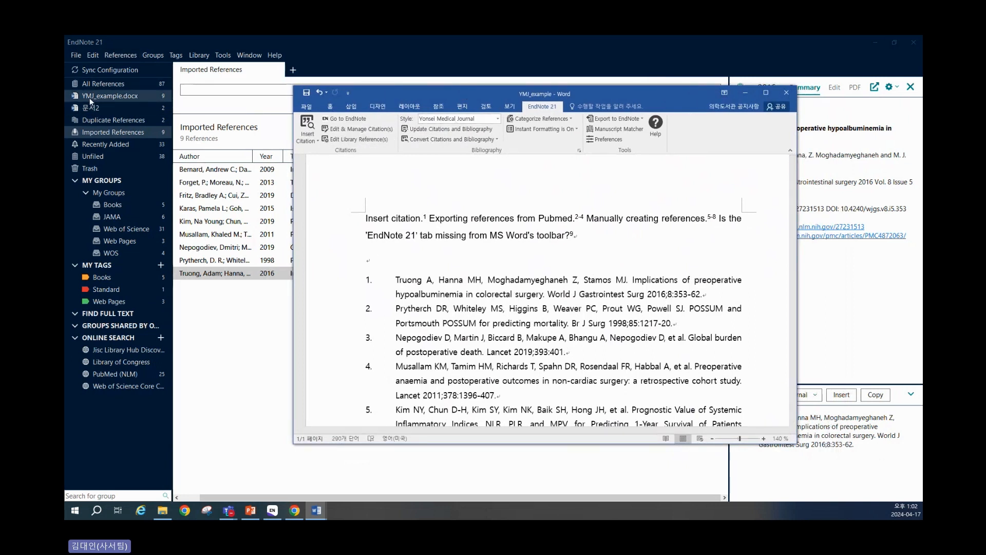
left_click(122, 96)
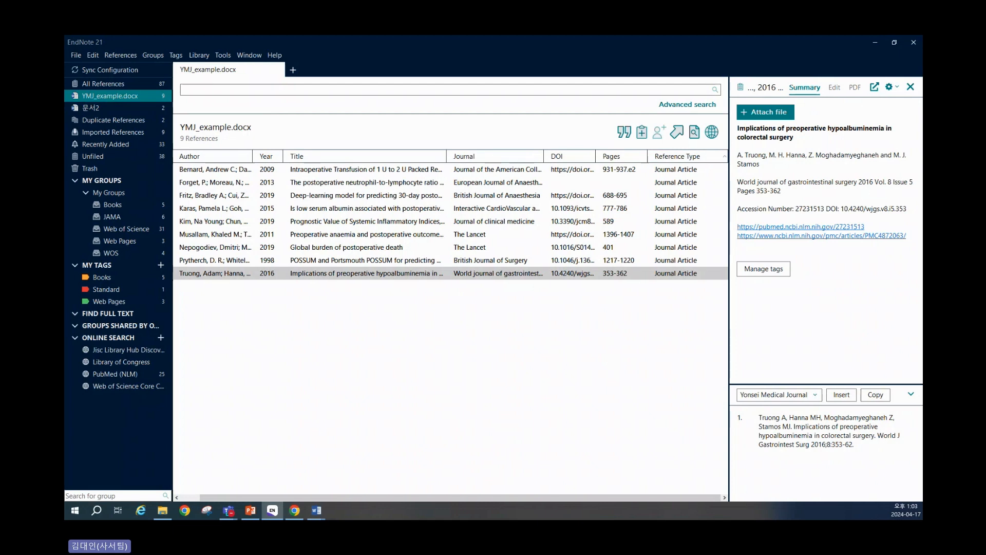
Return to YMJ_example in Word and review the journal abbreviations throughout its updated reference list.
key("alt+Tab")
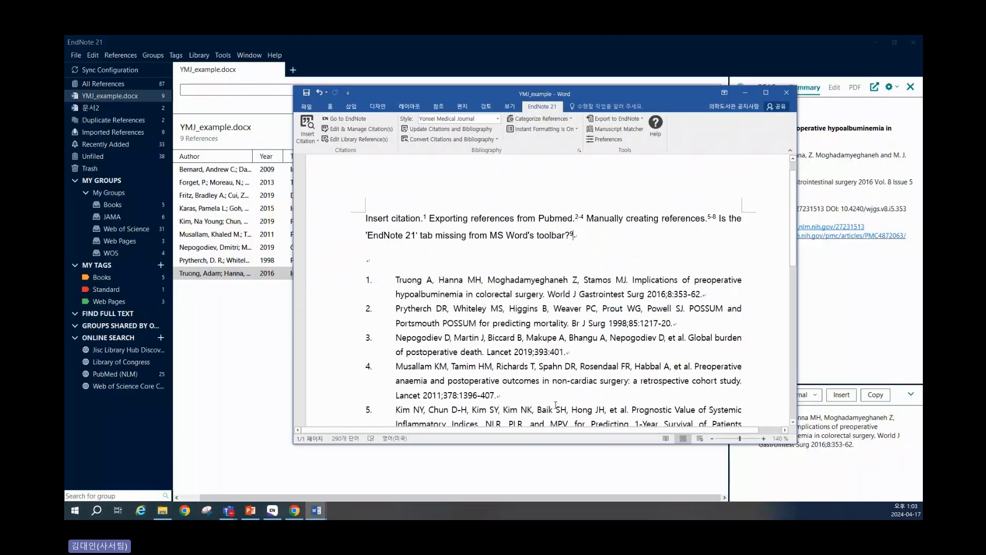
scroll(400, 285, "down", 8)
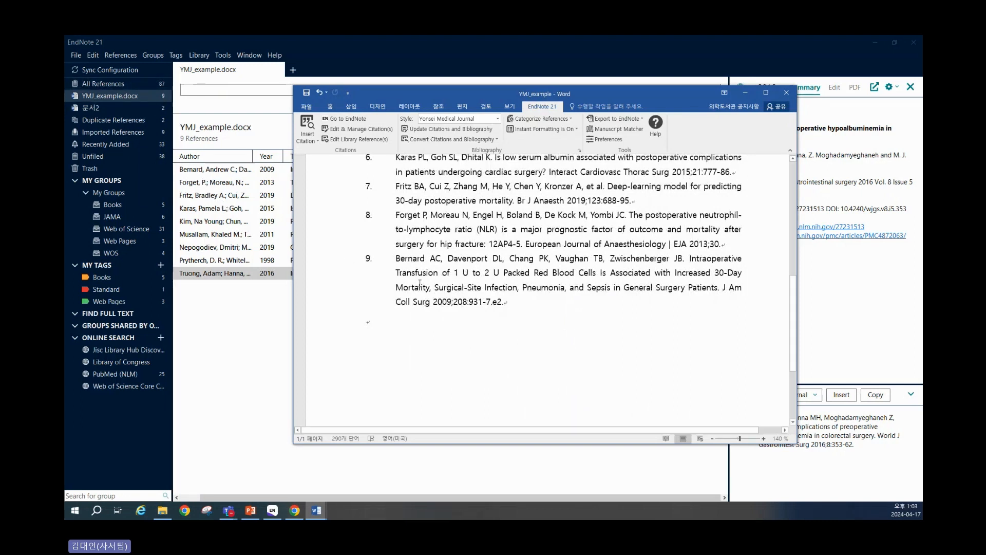
scroll(420, 311, "up", 2)
scroll(420, 311, "up", 5)
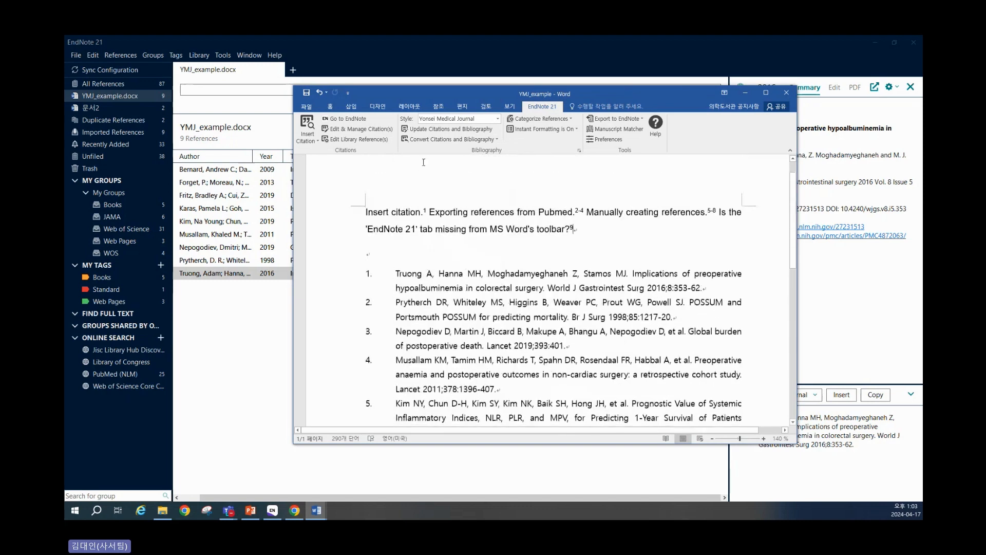
Check the source library of all YMJ_example citations in Edit & Manage Citations without making changes.
left_click(341, 130)
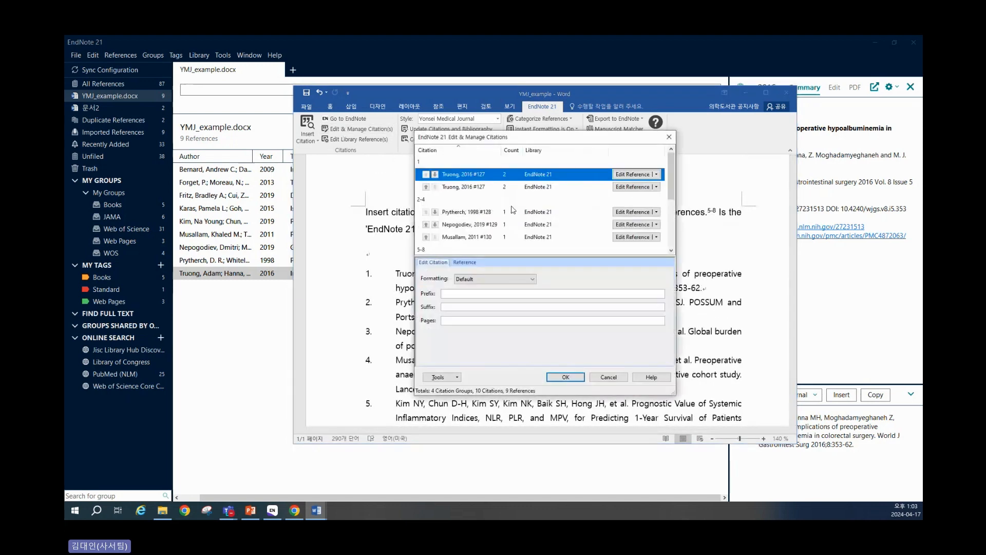
scroll(530, 197, "down", 3)
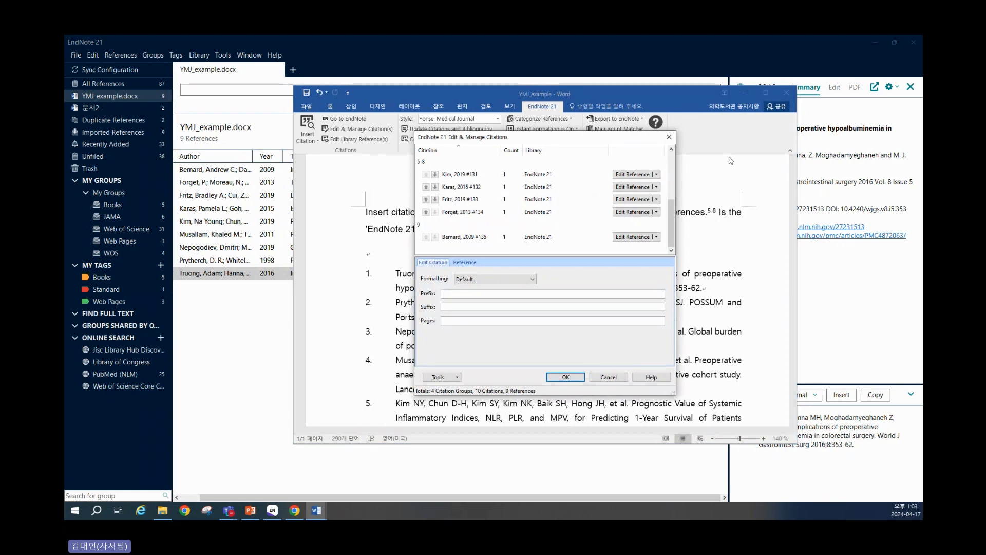
left_click(668, 137)
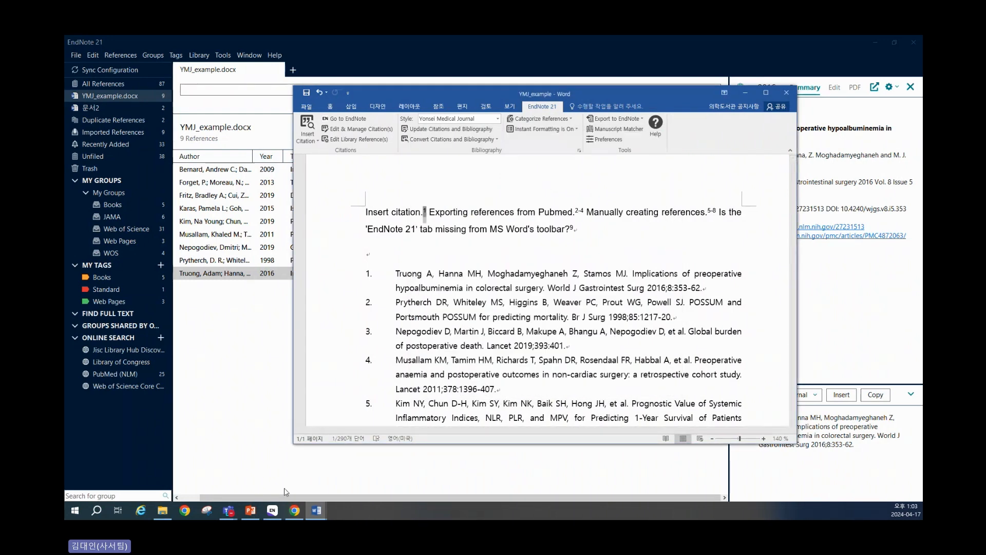
Bring PRR_example to the front and export its traveling library to the existing EndNote 21 library.
mouse_move(319, 512)
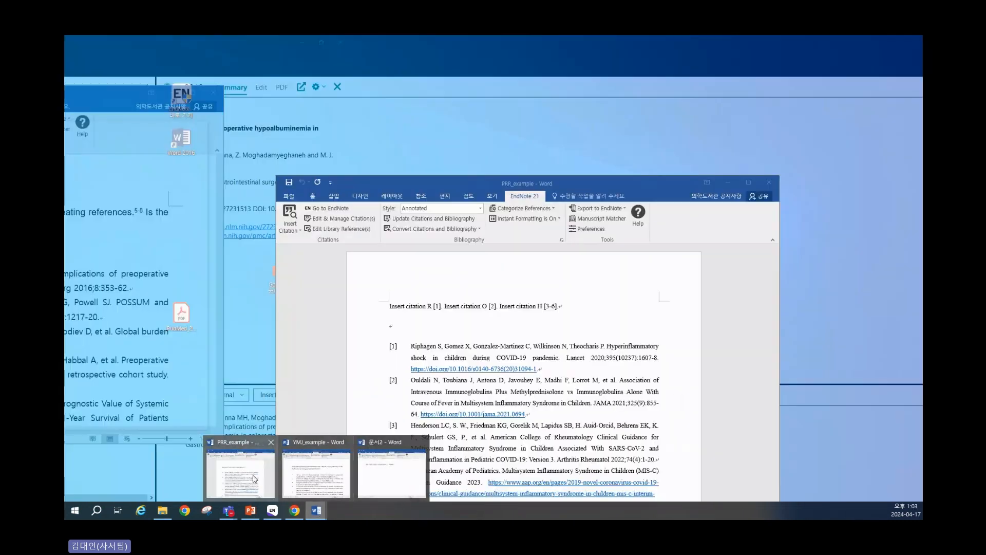
left_click(254, 475)
left_click_drag(472, 178, 476, 116)
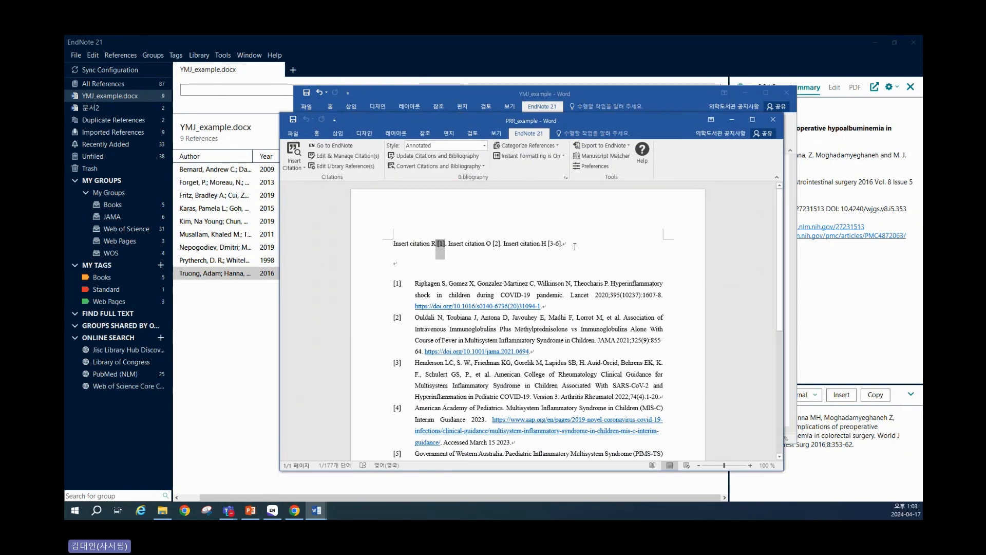
left_click(602, 146)
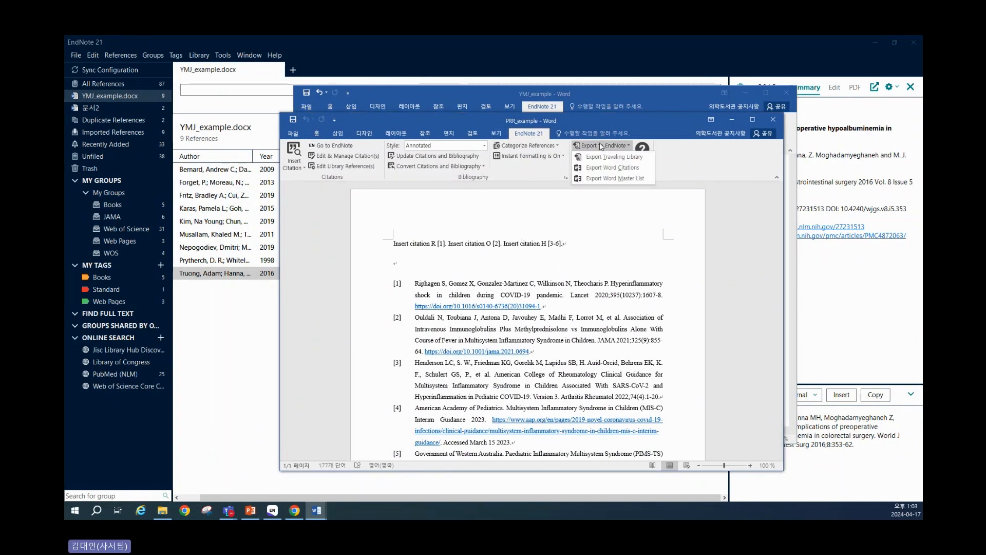
left_click(601, 157)
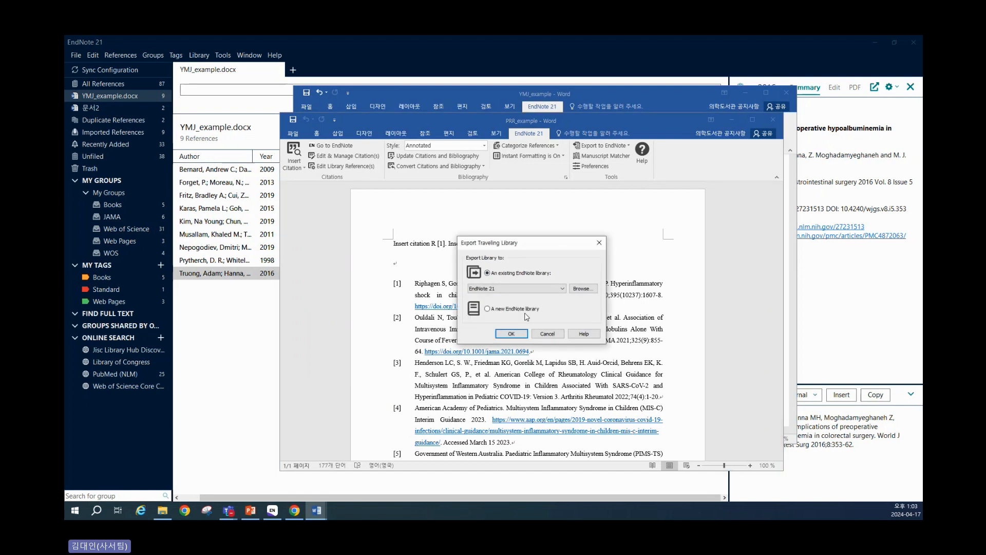
left_click(511, 334)
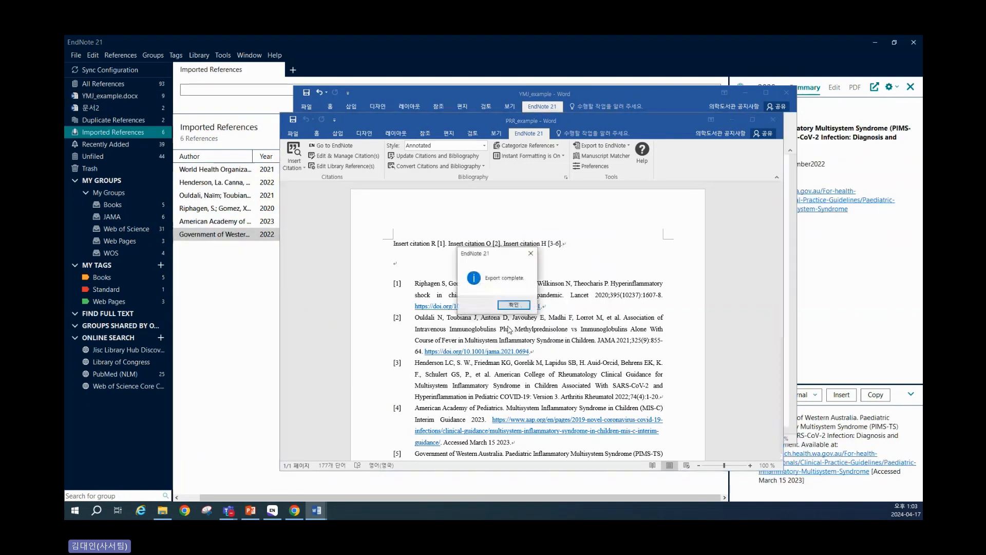
left_click(514, 305)
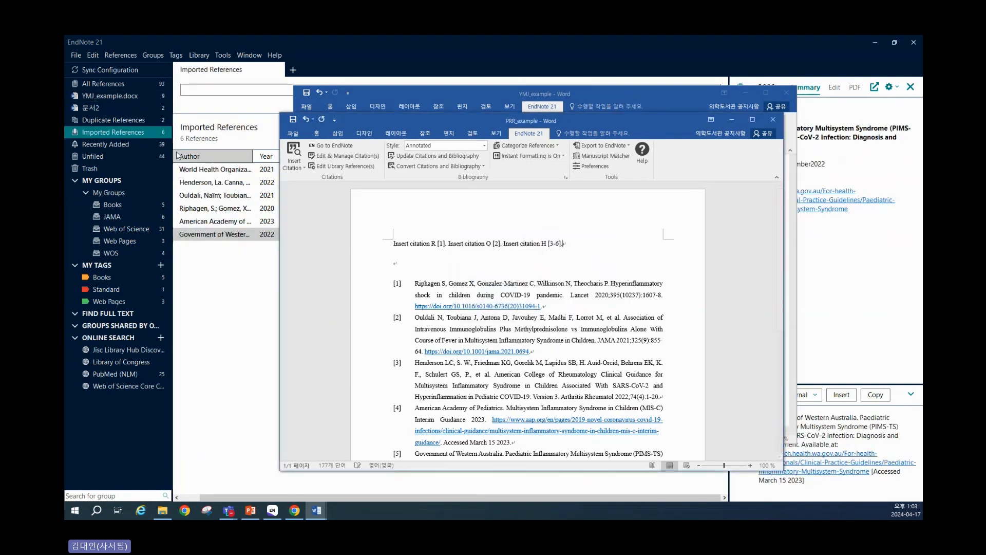
Format PRR_example in the Yonsei Medical Journal style and enlarge the document view to 140%.
left_click(485, 145)
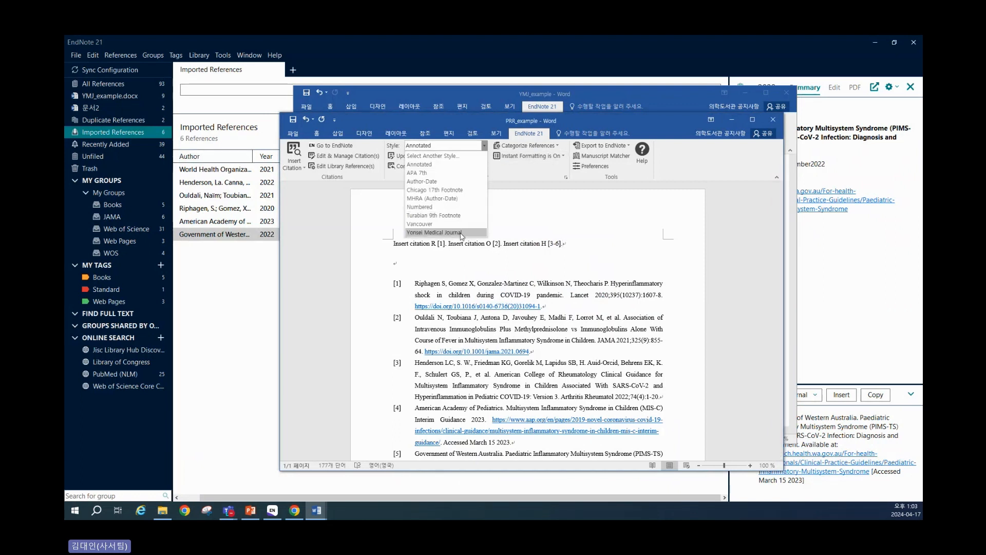
left_click(459, 234)
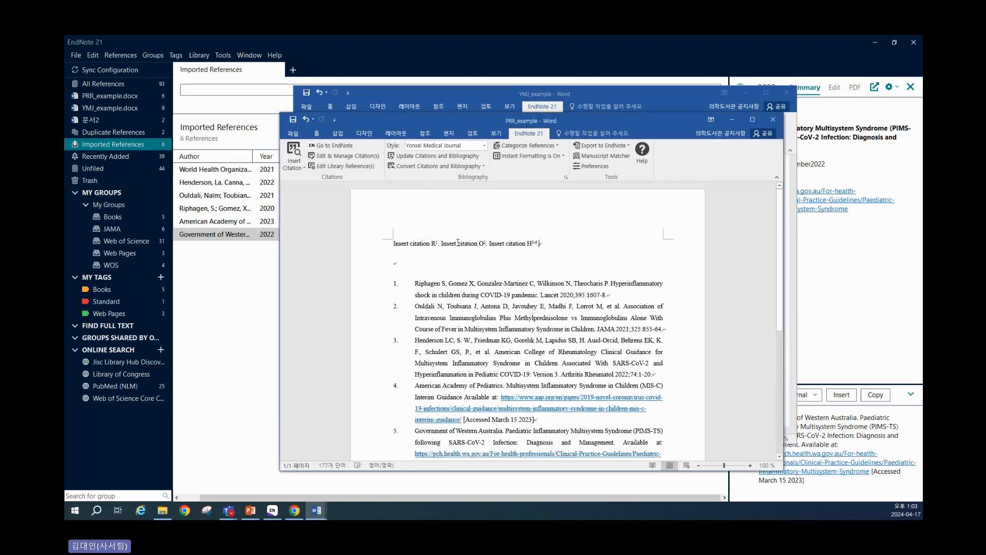
left_click(750, 465)
left_click(751, 466)
left_click(750, 465)
left_click(750, 465)
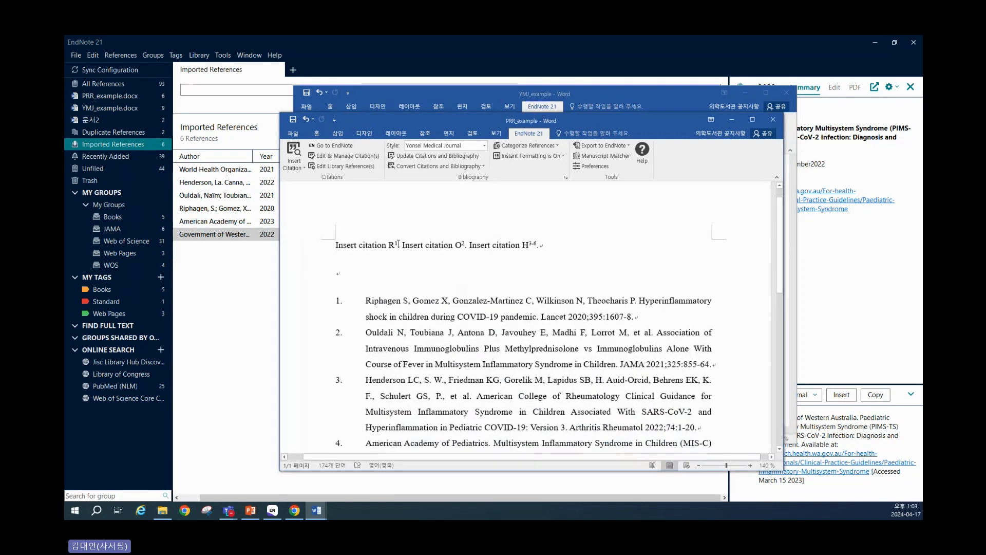
Move the periods of the "Insert citation R" and "Insert citation O" sentences in front of their superscript citation numbers.
key("ctrl+z")
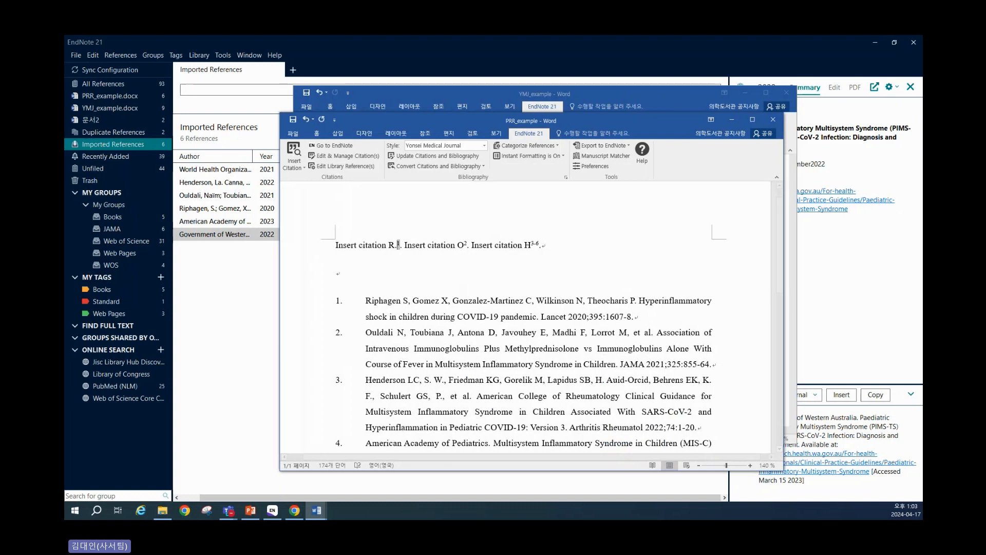
key("Delete")
key("Right")
key("Right")
key("Right")
key("Right")
key("Right")
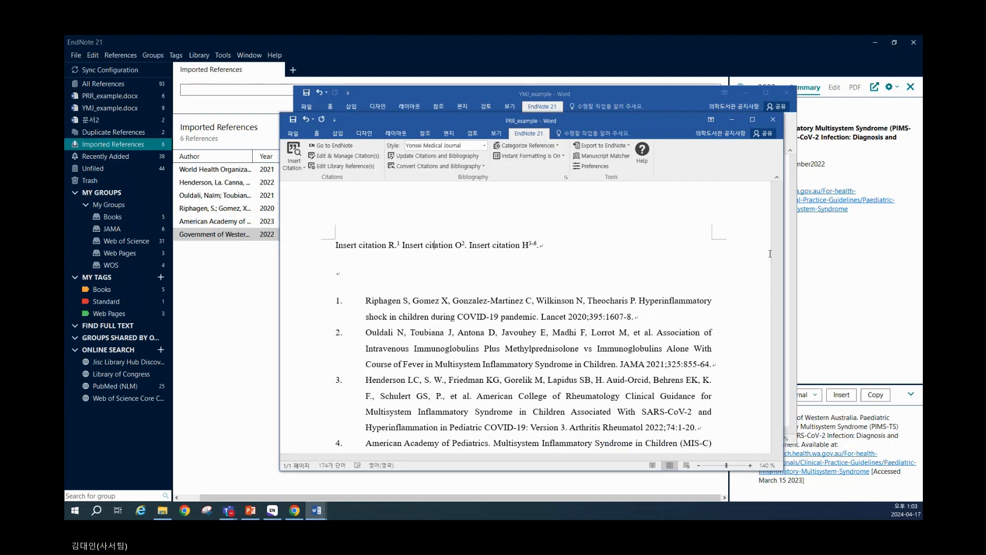
key("Right")
key("Right")
key("Right")
key("Right")
key("Right")
key("Right")
key("Right")
key("Right")
type(".")
key("Right")
key("Delete")
Move the period of the "Insert citation H" sentence in front of its superscript citation range.
key("Right")
key("Right")
key("Right")
key("Right")
key("Right")
key("Right")
key("Right")
key("Right")
key("Right")
key("Right")
key("Right")
key("Right")
key("Right")
key("Right")
key("Right")
key("Right")
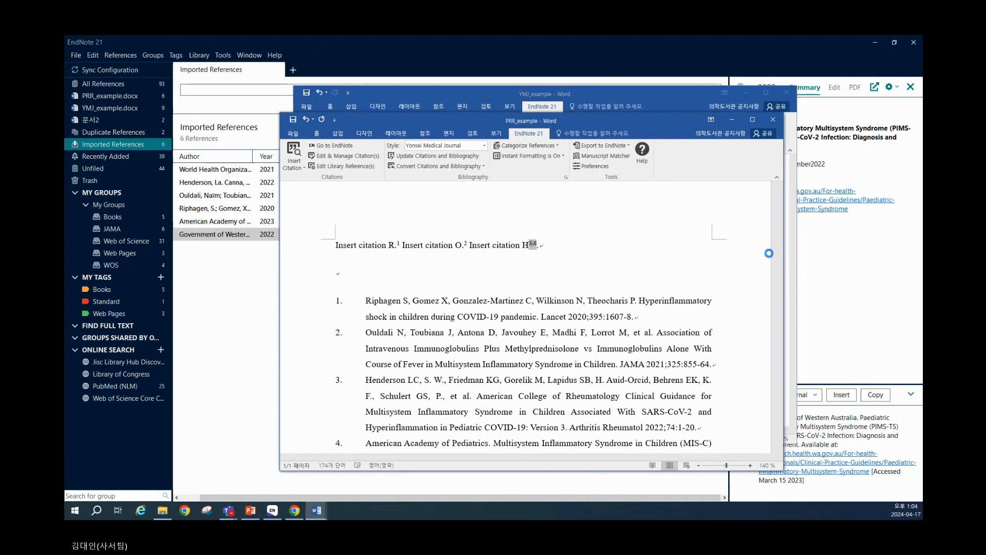
type(".")
key("Right")
key("Right")
key("Right")
key("Delete")
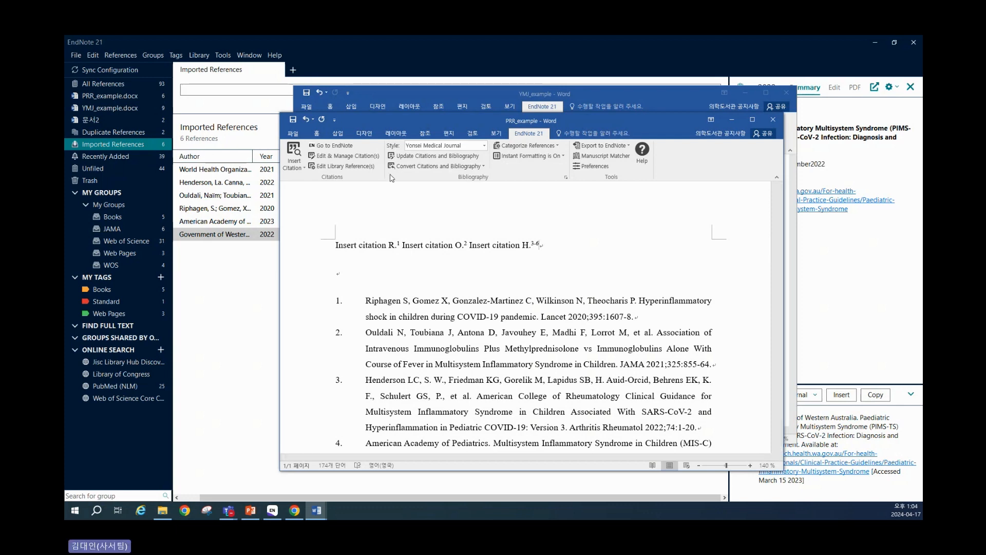
Rearrange the PRR_example and YMJ_example windows so both are visible, and copy the cited paragraph of PRR_example.
left_click_drag(469, 119, 349, 136)
left_click_drag(422, 97, 504, 75)
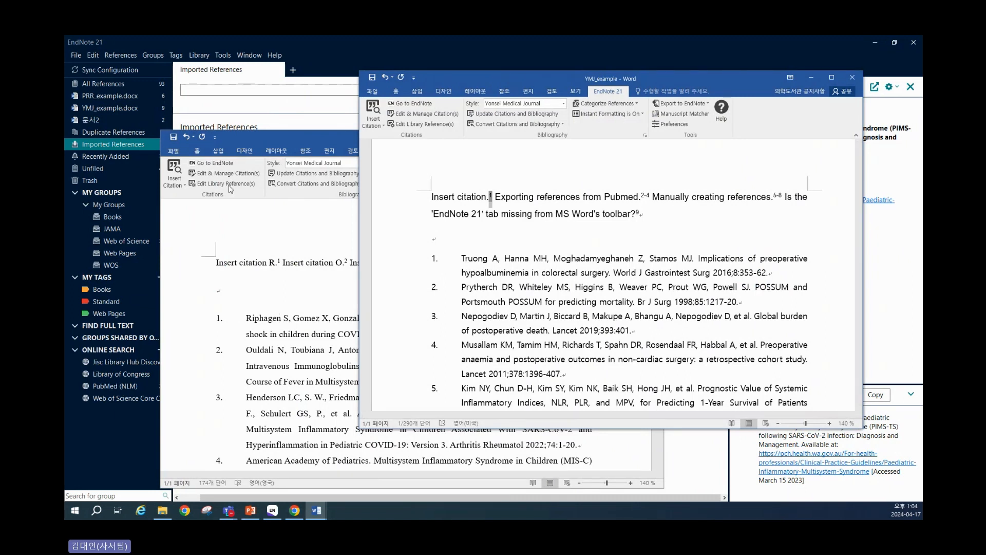
left_click(258, 304)
left_click_drag(446, 264, 199, 244)
key("ctrl+c")
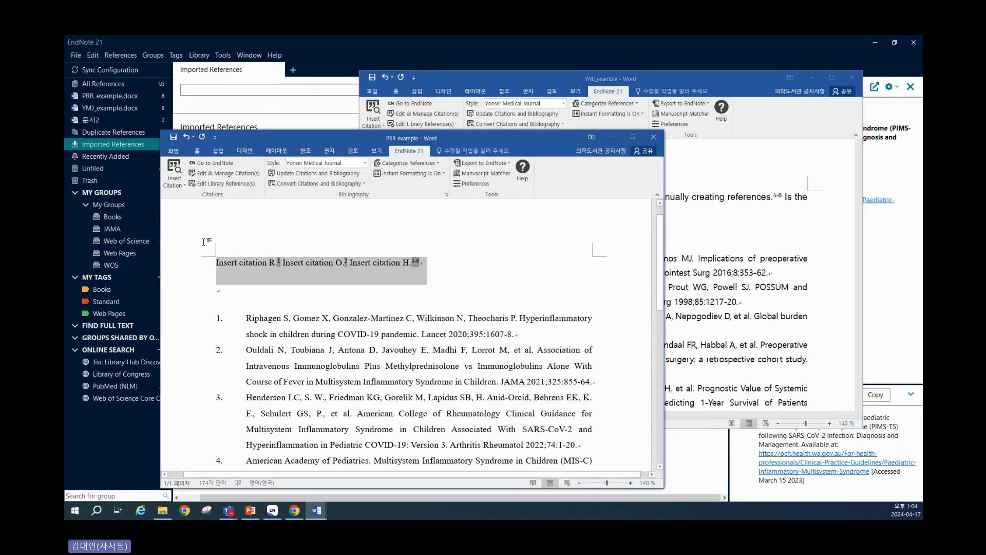
Paste the copied citation paragraph into YMJ_example on the line below its existing body text.
left_click(693, 222)
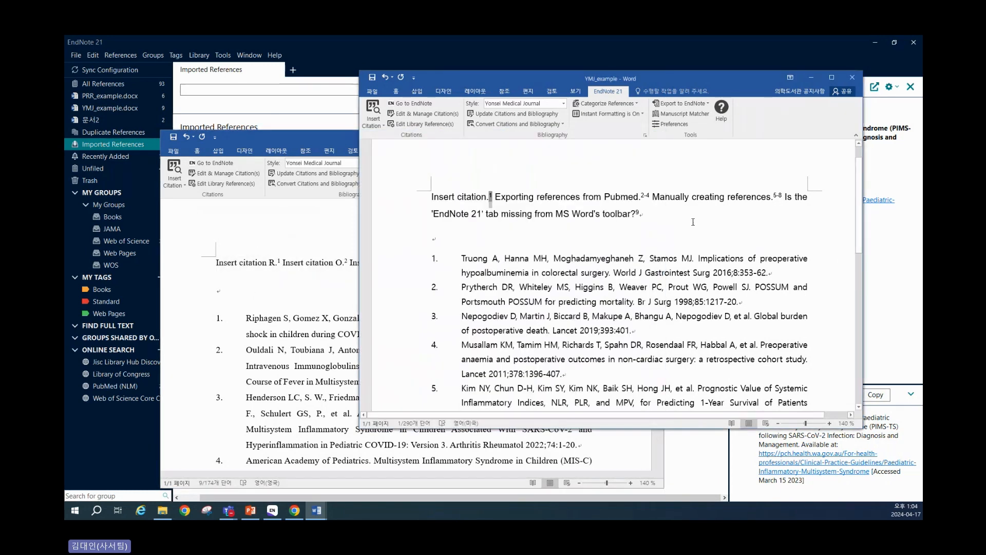
left_click(456, 231)
type("]")
key("Return")
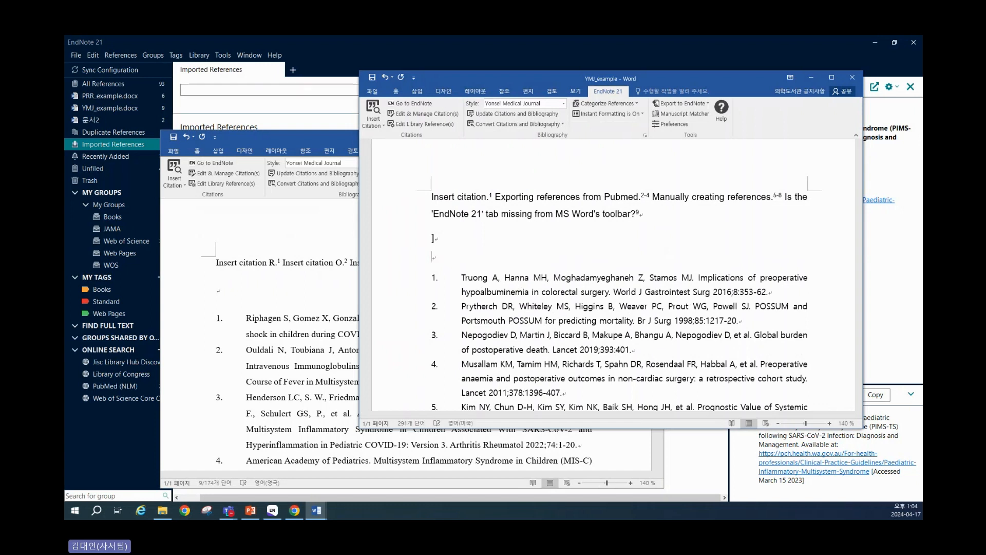
key("ctrl+v")
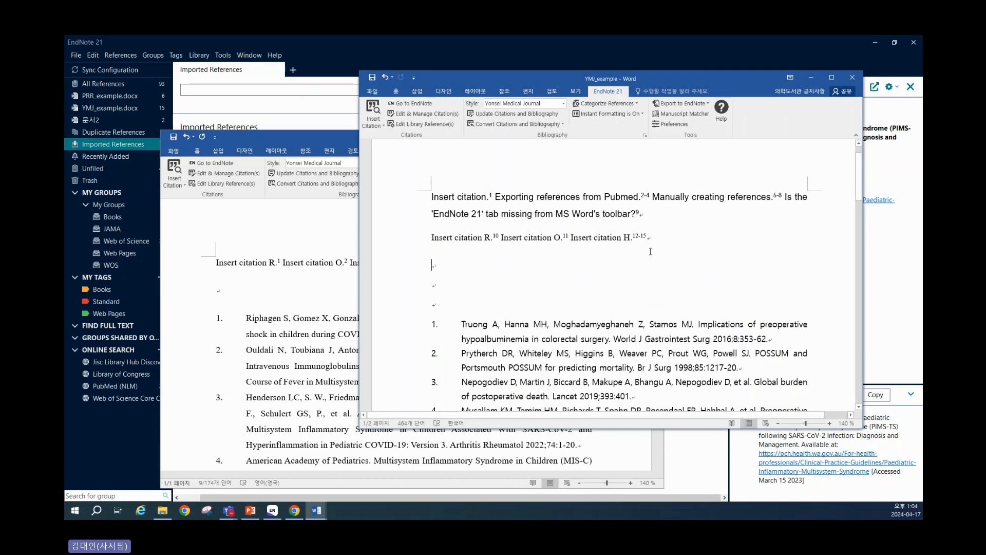
Set both body paragraphs of YMJ_example to Times New Roman, 12 pt.
left_click_drag(651, 252, 431, 196)
left_click(396, 91)
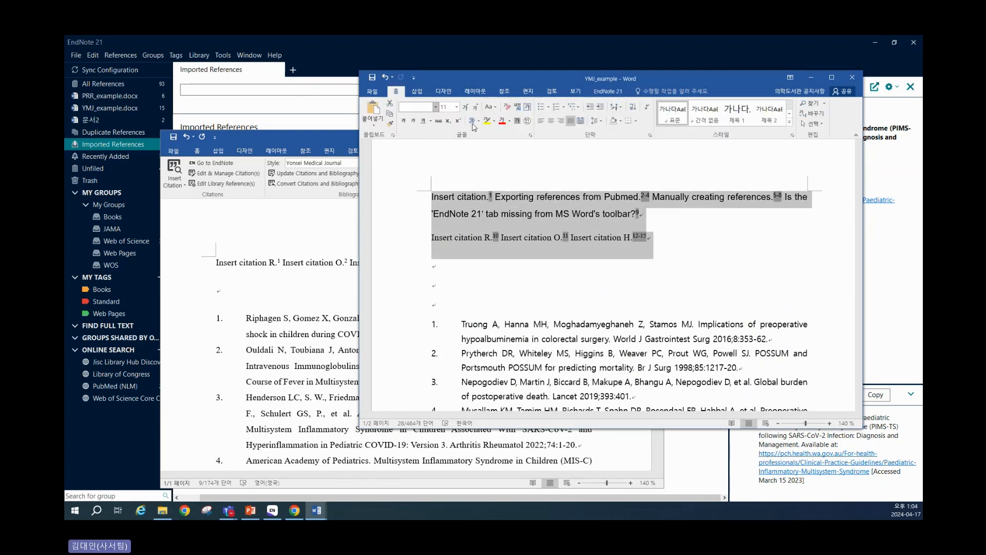
left_click(435, 107)
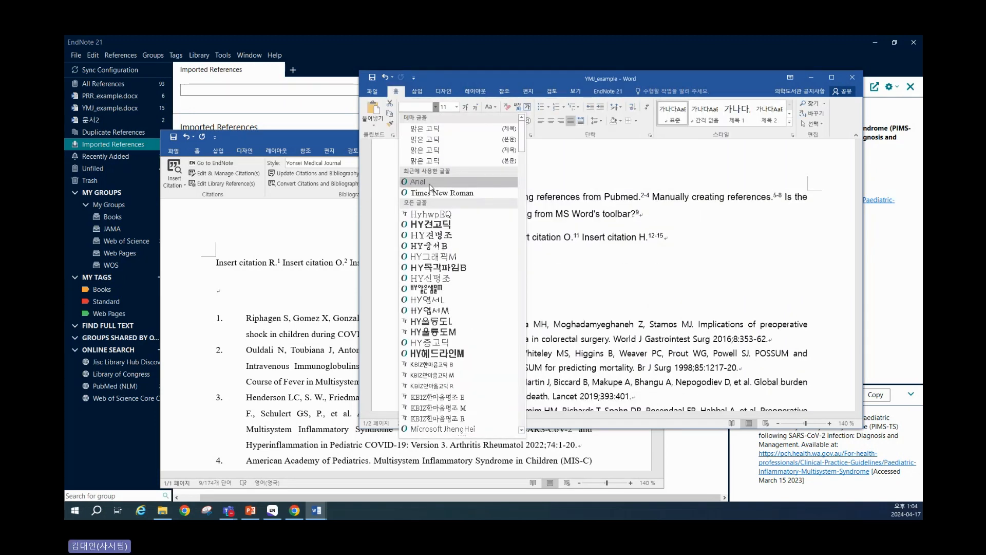
left_click(432, 193)
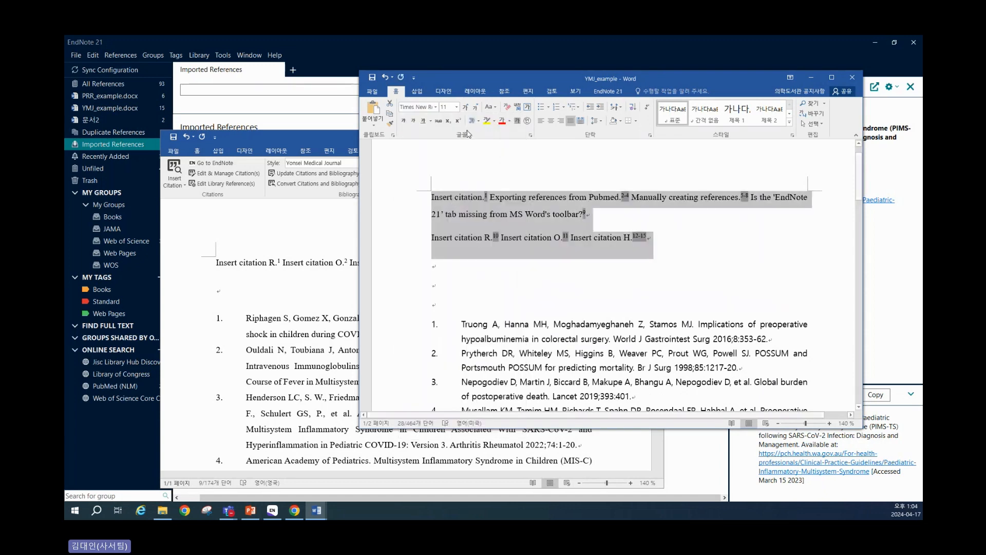
left_click(465, 106)
left_click(569, 299)
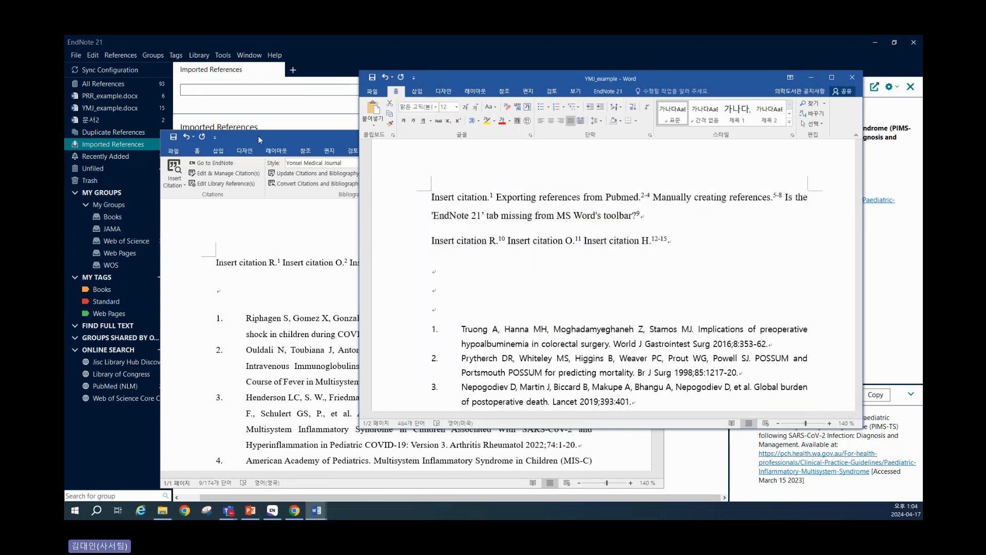
Switch to EndNote to view the references in the YMJ_example.docx group, and return to YMJ_example in Word.
left_click(112, 142)
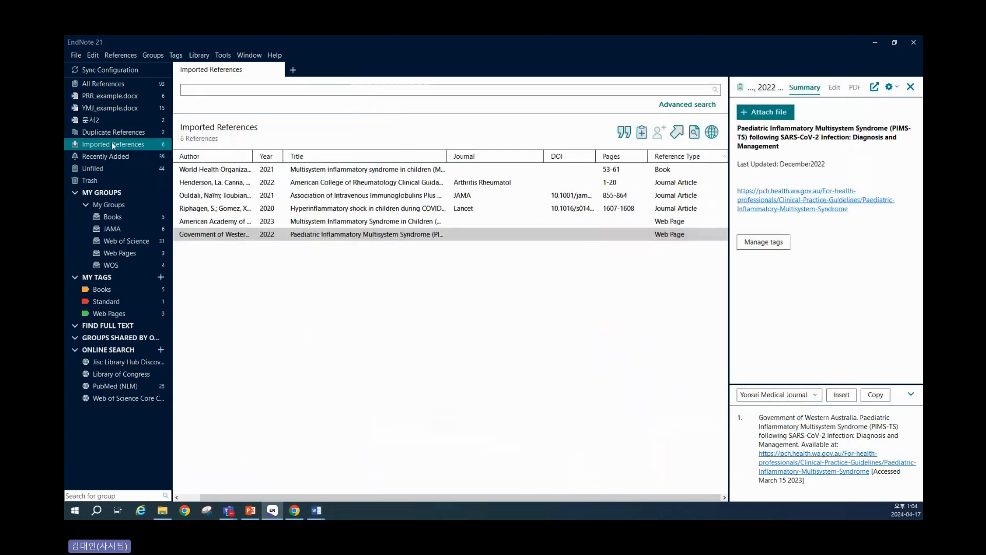
left_click(158, 109)
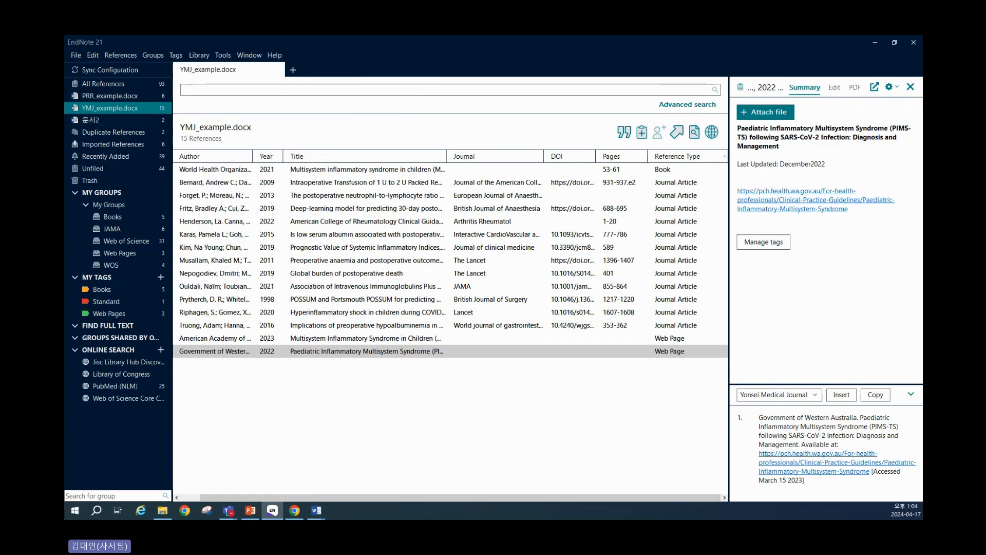
key("alt+Tab")
key("alt+Tab")
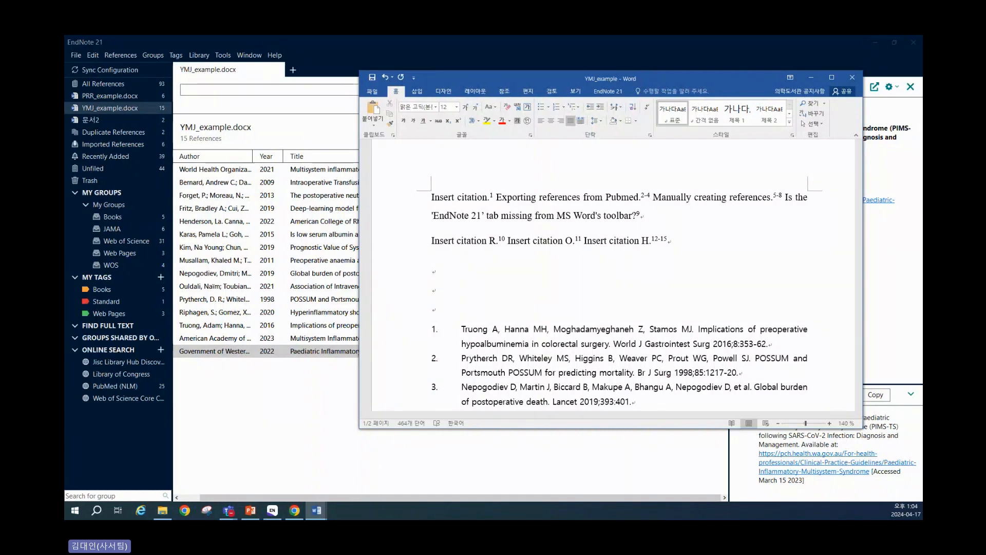
Switch to the PowerPoint slides and review slide 59 on paper-writing precautions and slide 60 on Subject Bibliography.
key("alt+Tab")
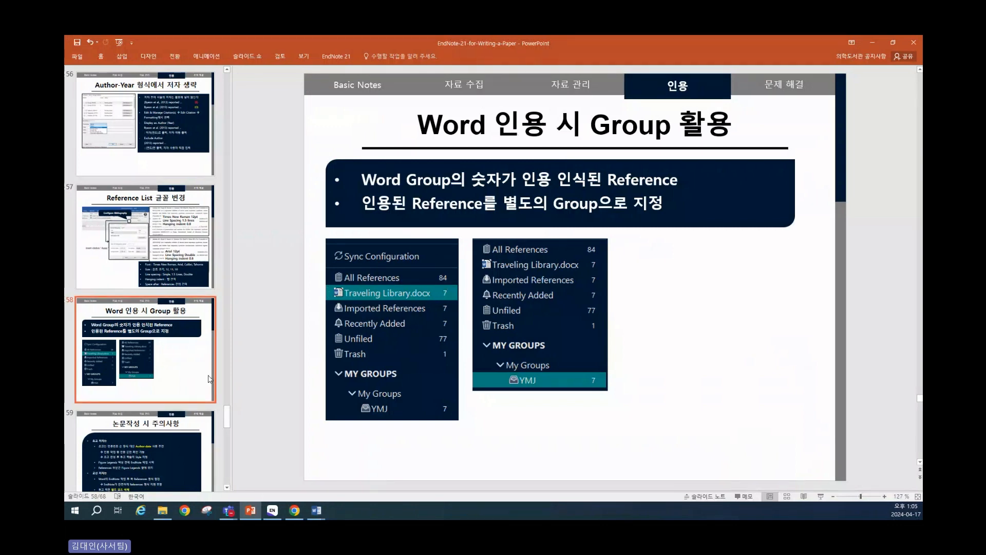
scroll(145, 300, "down", 3)
left_click(145, 300)
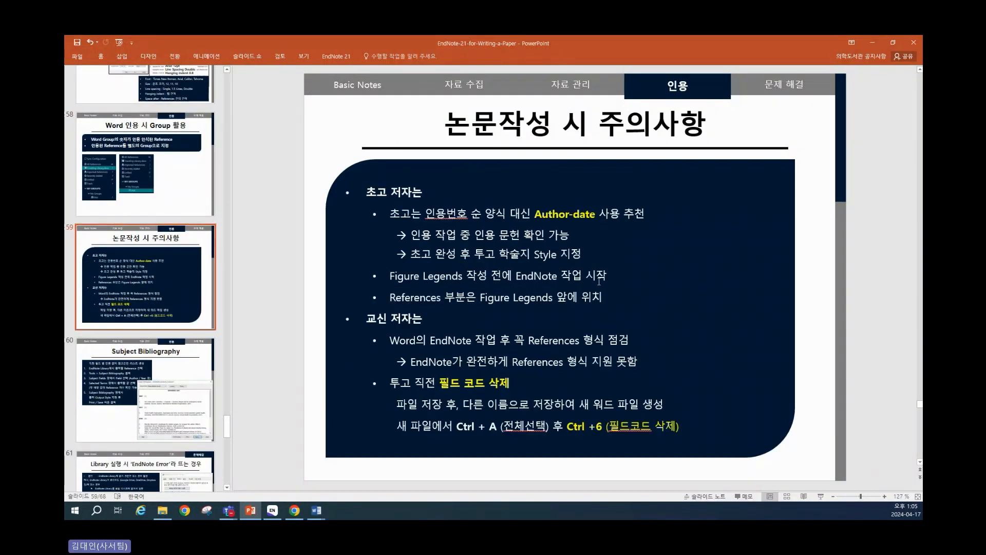
scroll(513, 358, "down", 1)
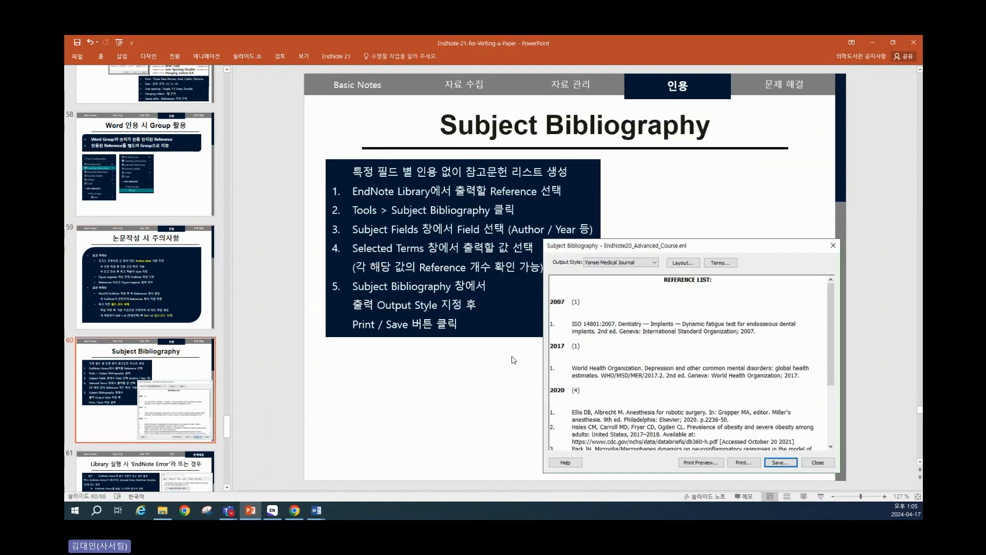
scroll(513, 359, "up", 1)
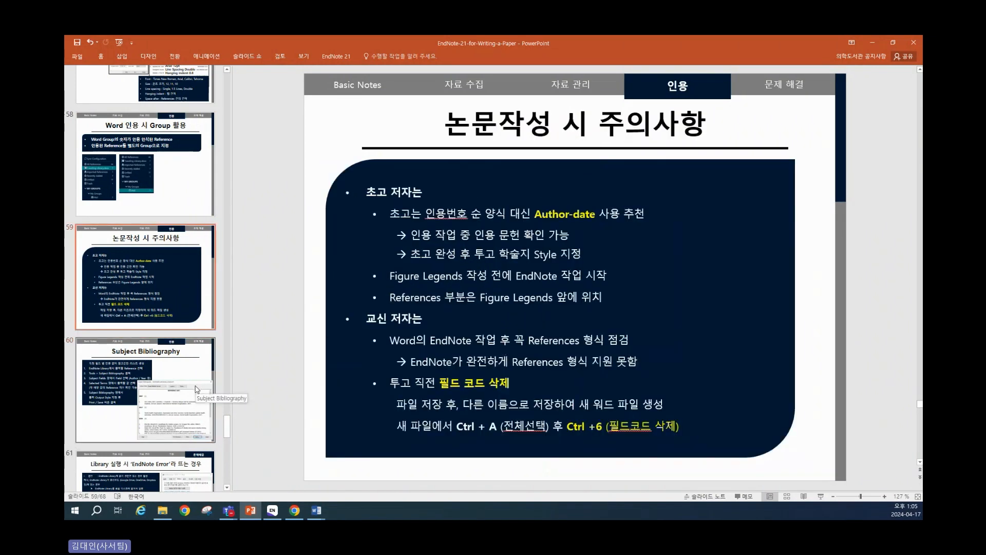
scroll(154, 360, "down", 2)
left_click(115, 270)
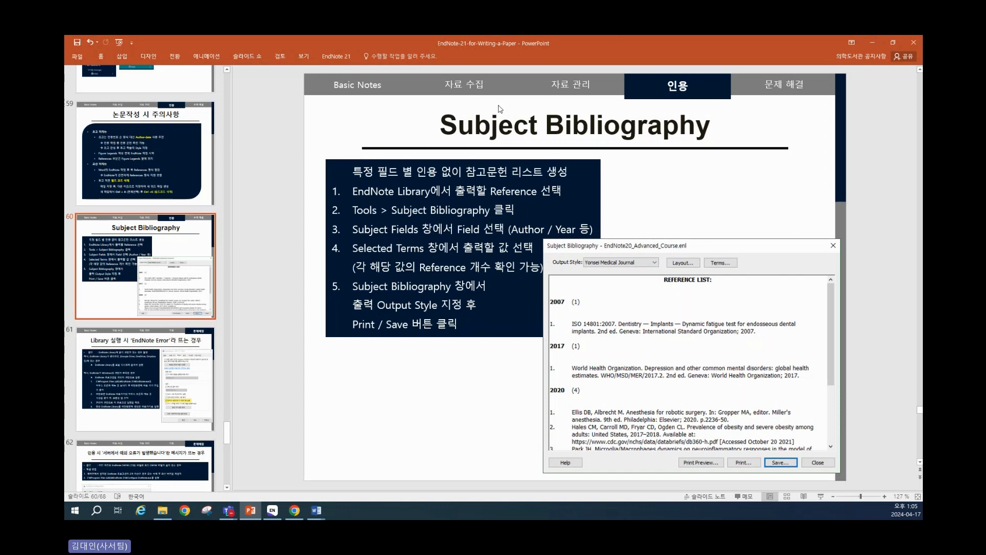
Switch to the 문서2 document in Word and delete all of its text.
left_click(318, 516)
left_click(380, 487)
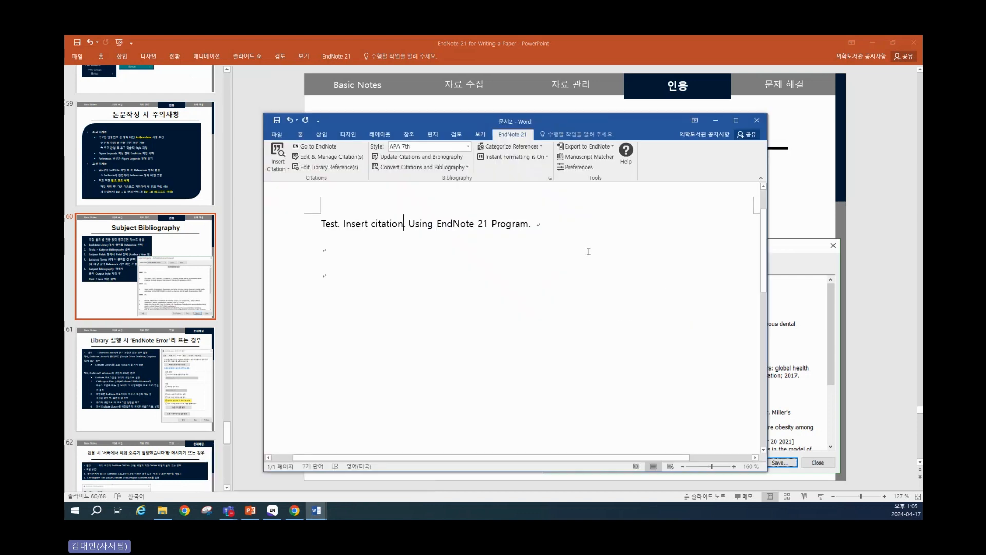
key("ctrl+a")
key("Delete")
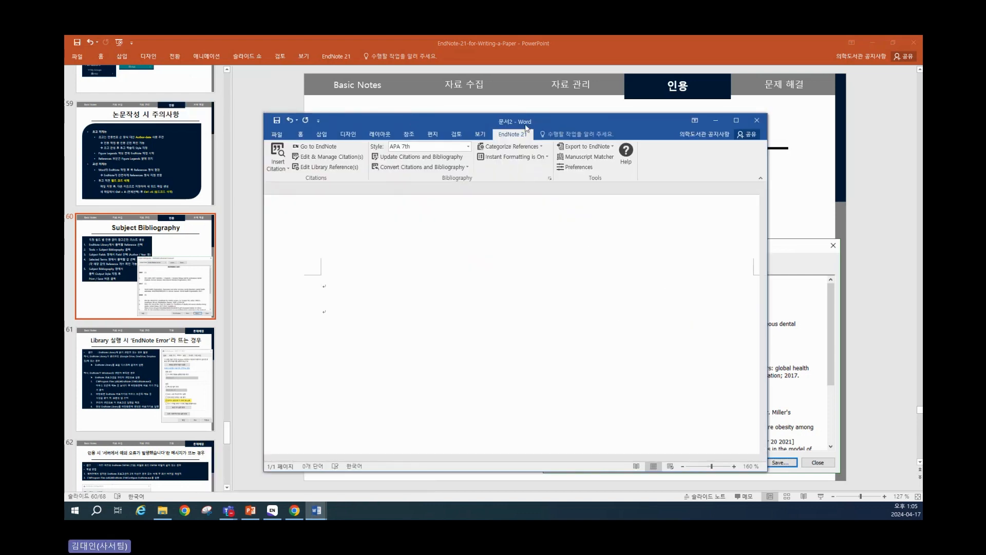
Switch to EndNote and copy the Web of Science group's references from "A Fully Automated Method" through "Funnel Devices" as formatted references.
left_click_drag(577, 121, 694, 121)
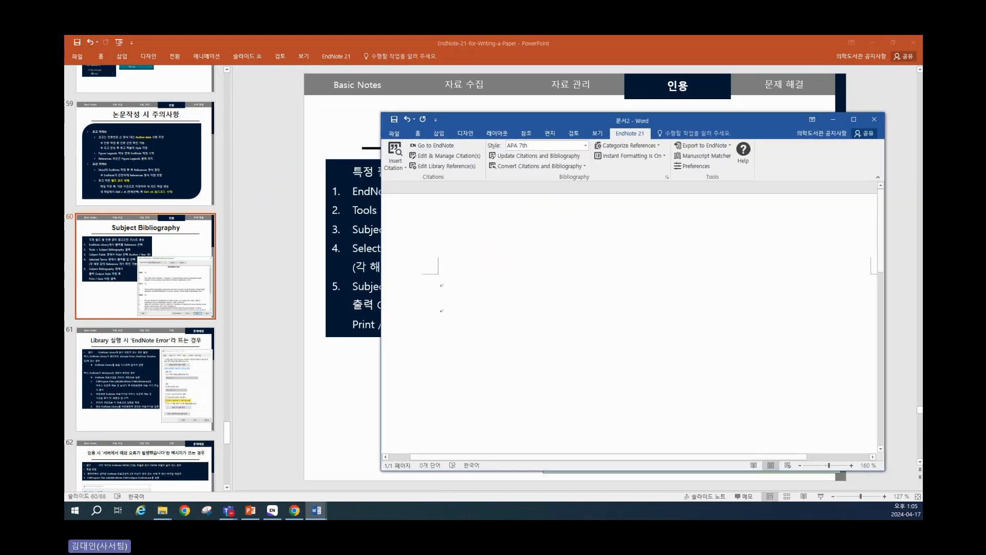
left_click(272, 510)
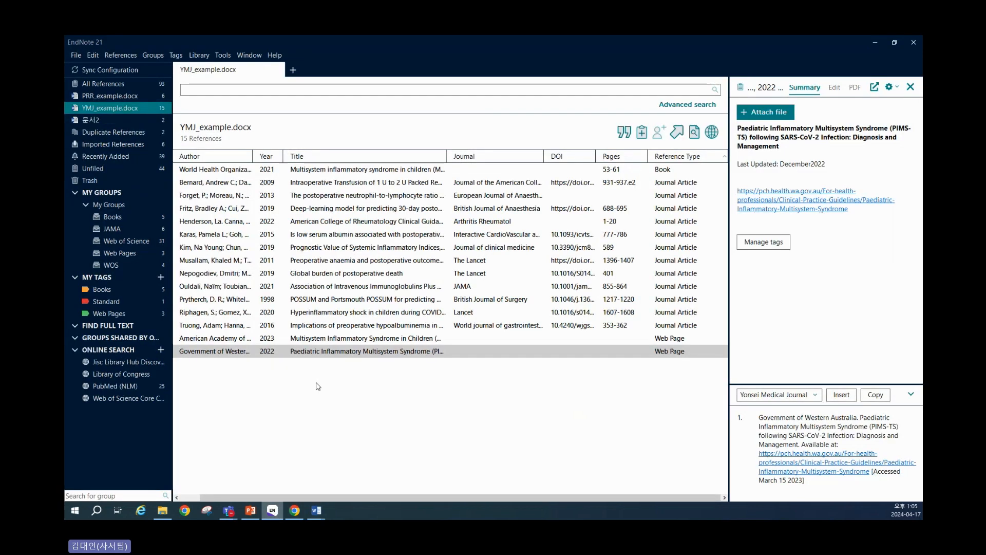
left_click(154, 241)
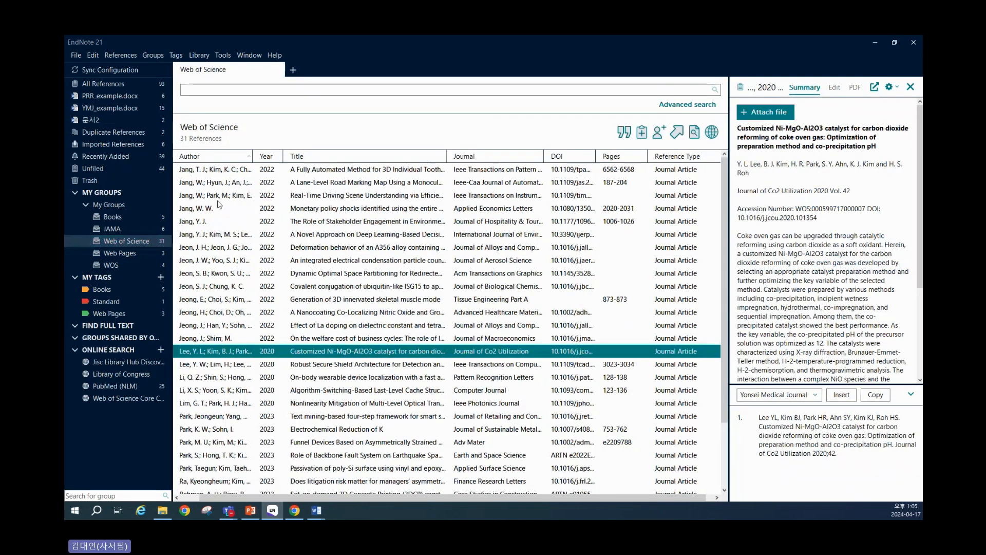
left_click(224, 170)
scroll(275, 360, "down", 3)
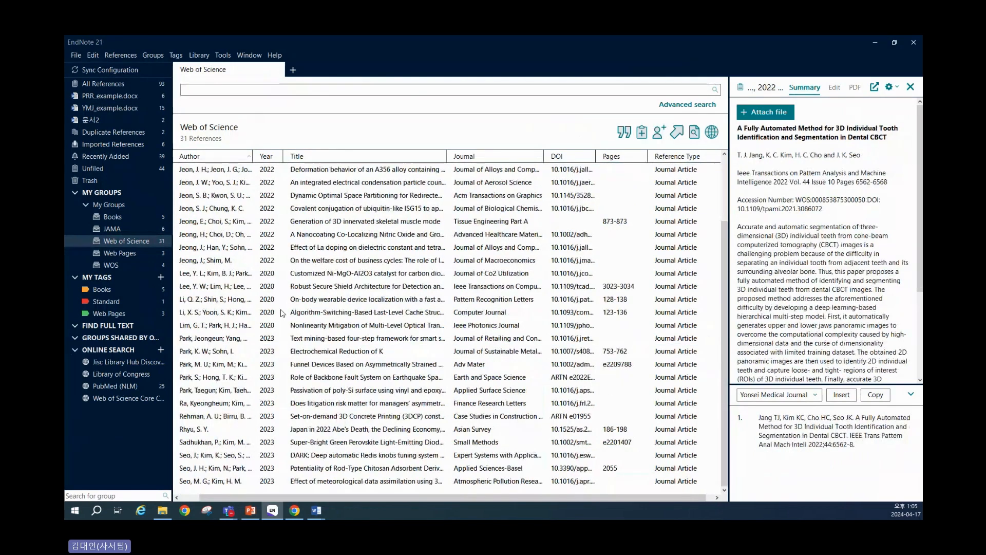
left_click(276, 365, "shift")
scroll(276, 371, "up", 2)
scroll(741, 375, "down", 1)
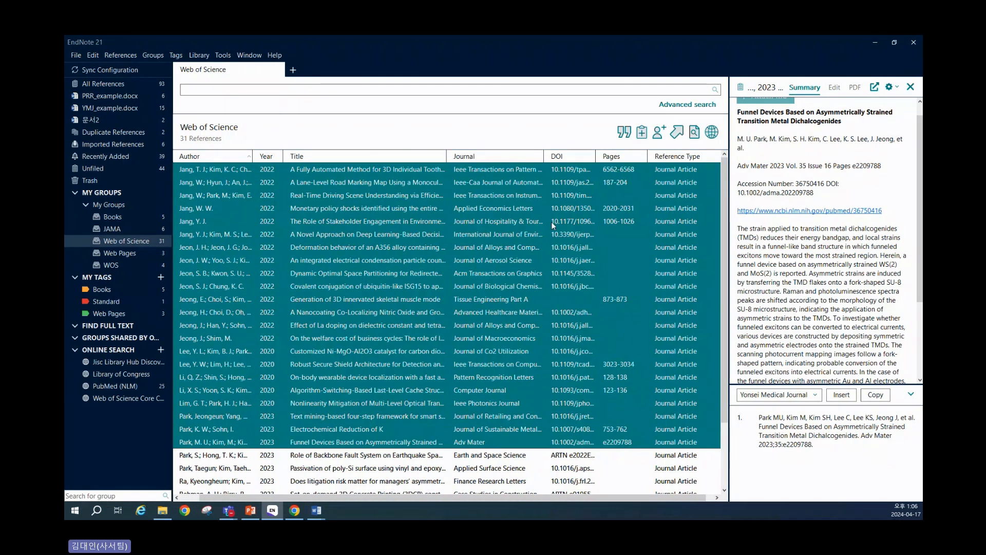
right_click(475, 213)
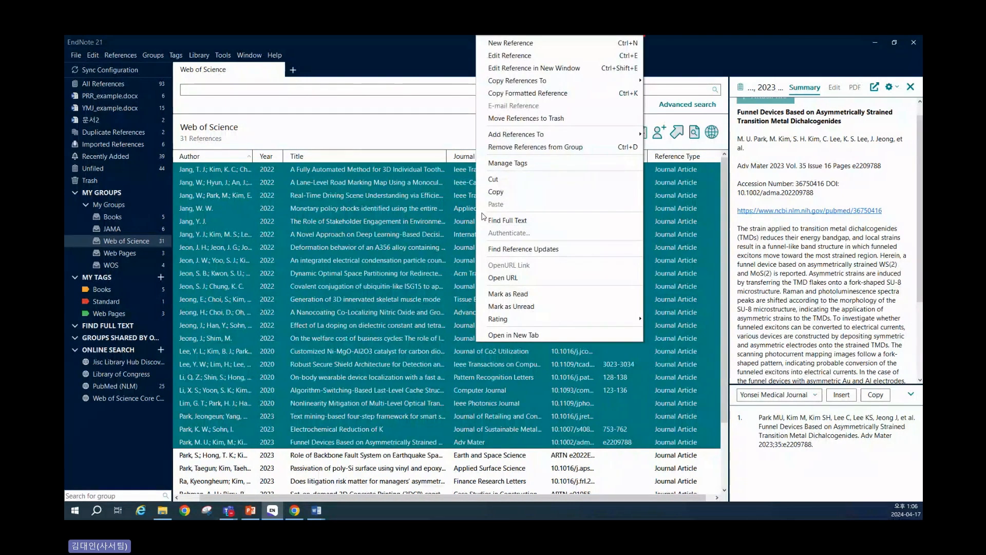
left_click(532, 94)
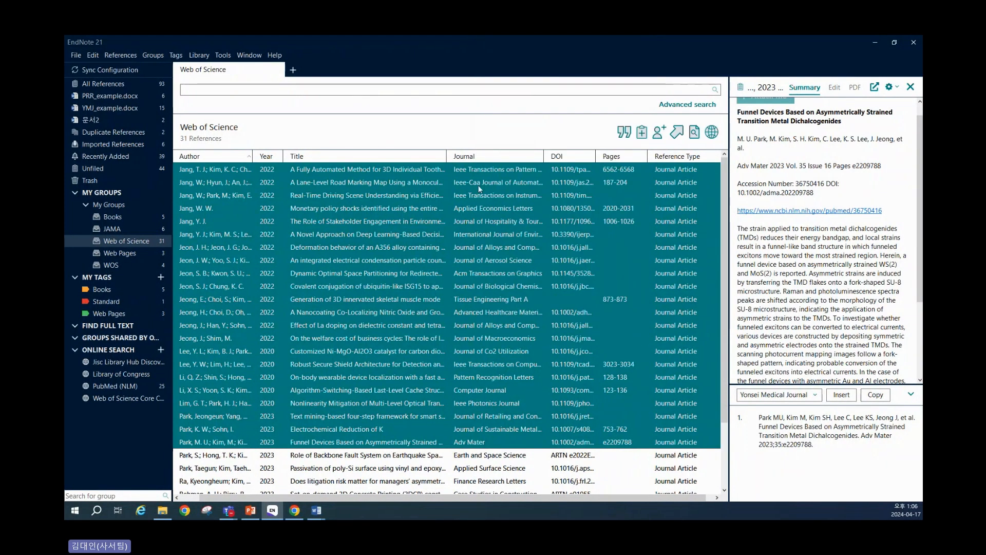
Paste the formatted references into the 문서2 document in Word and maximize its window.
left_click(318, 509)
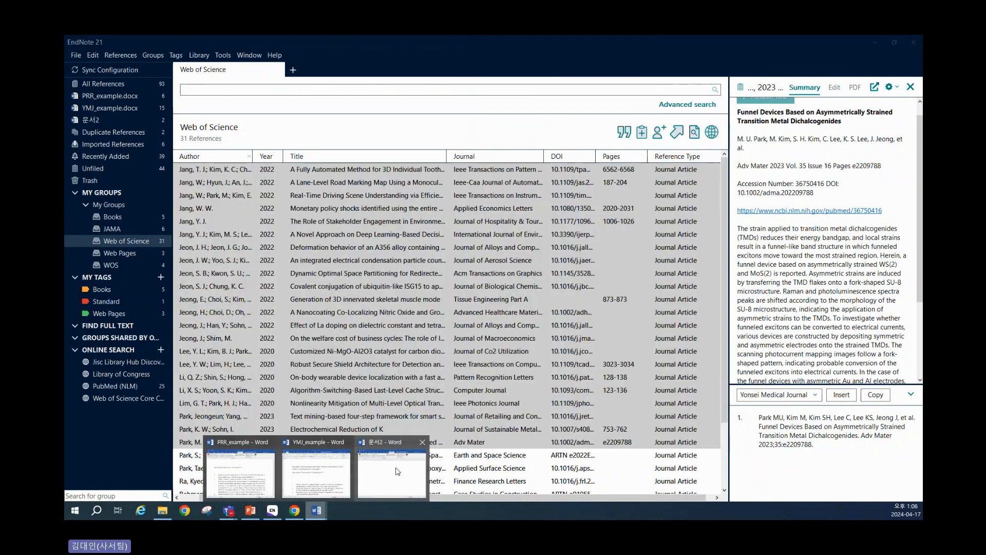
left_click(396, 471)
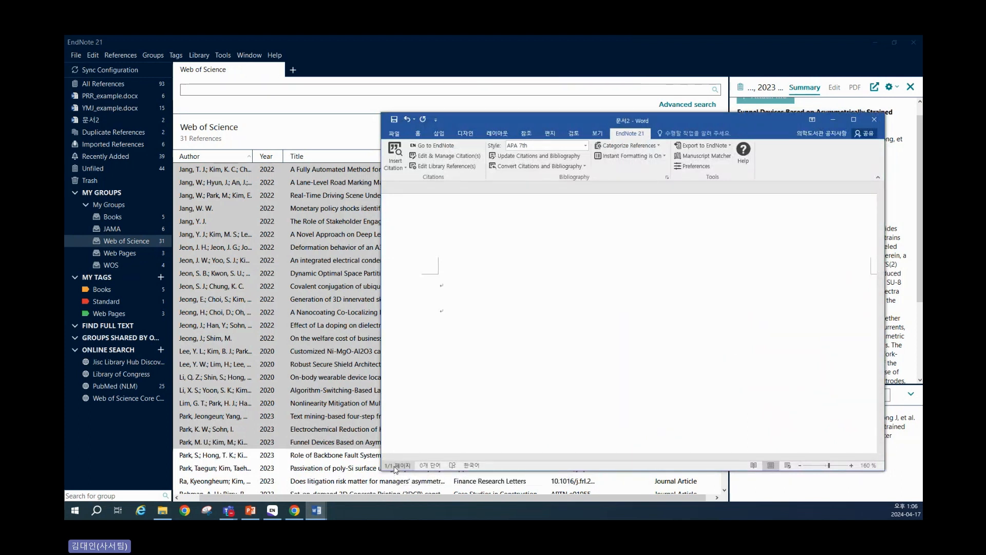
key("ctrl+v")
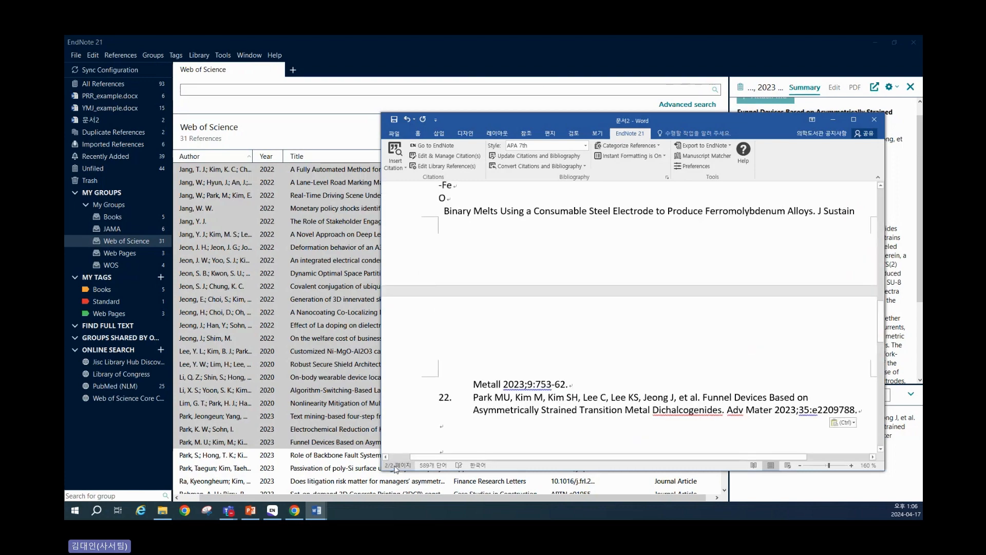
scroll(514, 355, "up", 15)
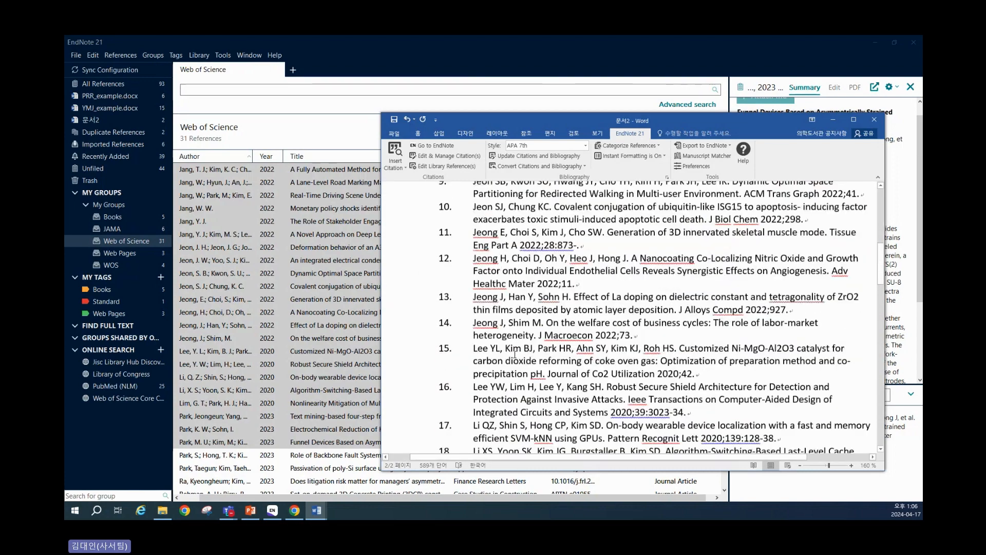
scroll(514, 354, "up", 3)
scroll(514, 354, "down", 2)
left_click(853, 119)
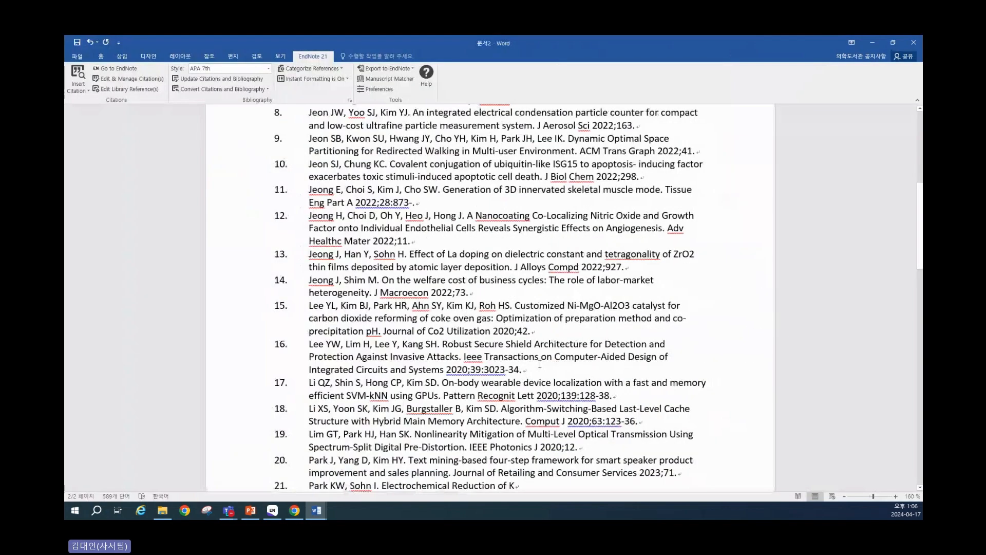
Remove the line breaks within reference 21's title so it reads "Electrochemical Reduction of KMoO-FeO Binary Melts" continuously.
scroll(540, 363, "down", 5)
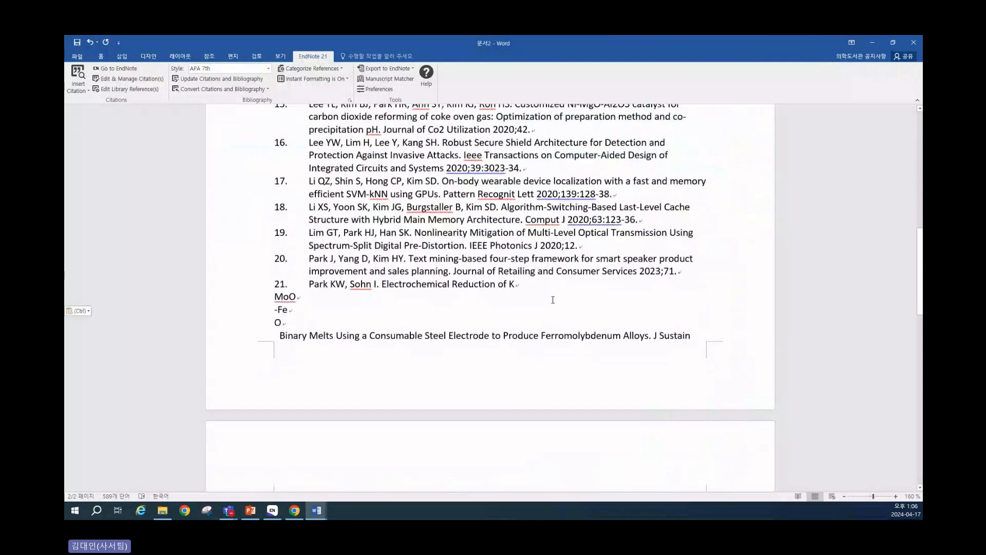
left_click(617, 296)
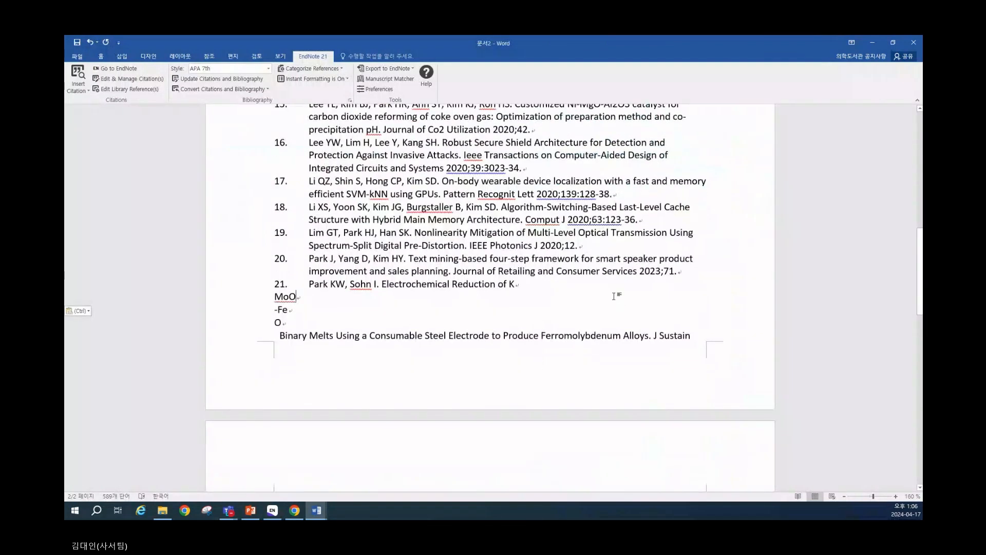
left_click(515, 284)
key("Delete")
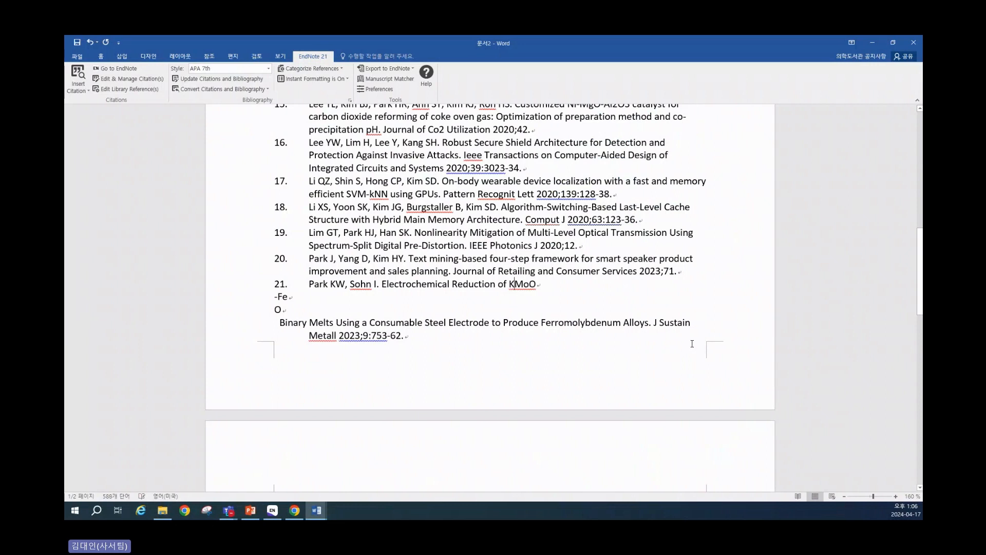
key("End")
key("Delete")
key("Delete")
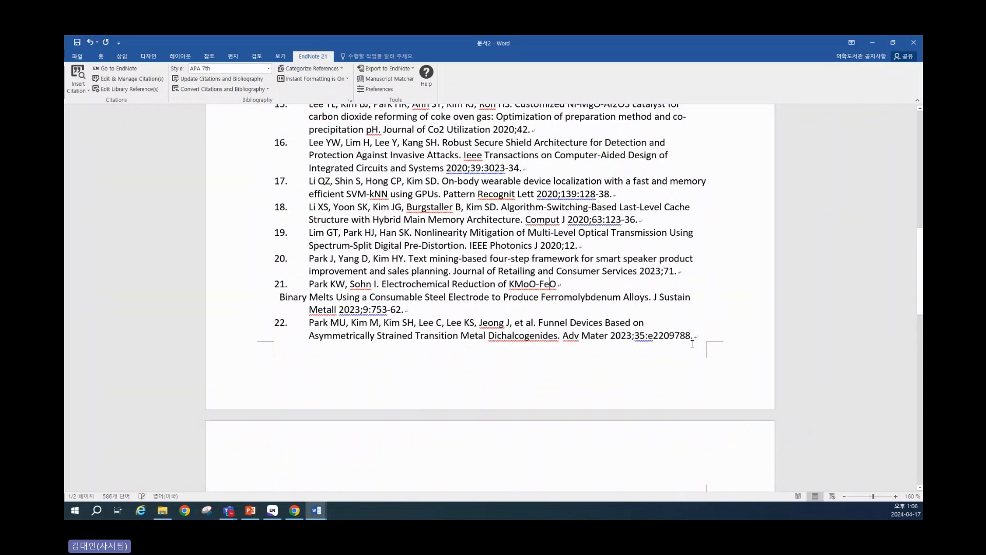
key("Delete")
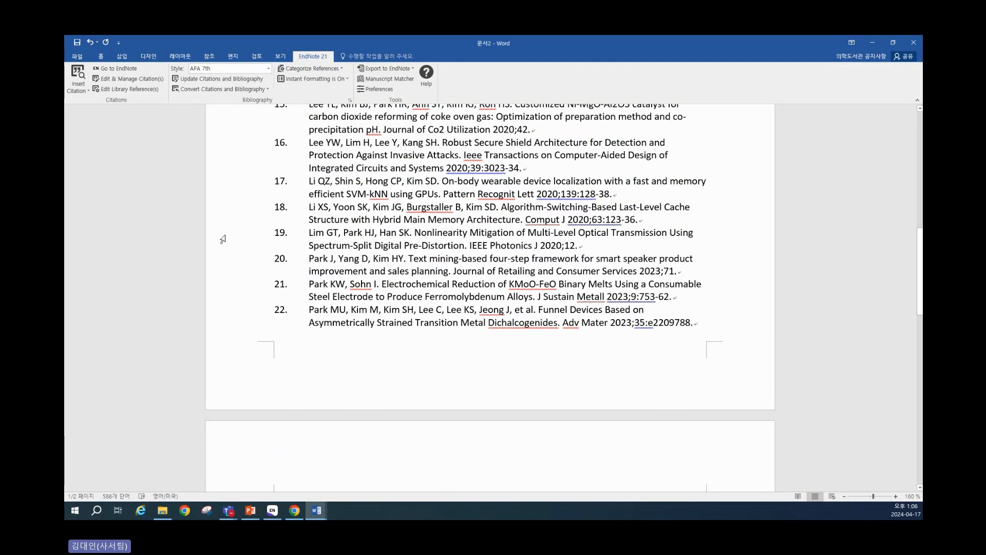
Switch to EndNote and remove the line breaks from the Title field of the "Electrochemical Reduction of K" reference, joining "KMoO-FeO Binary Melts".
left_click(274, 510)
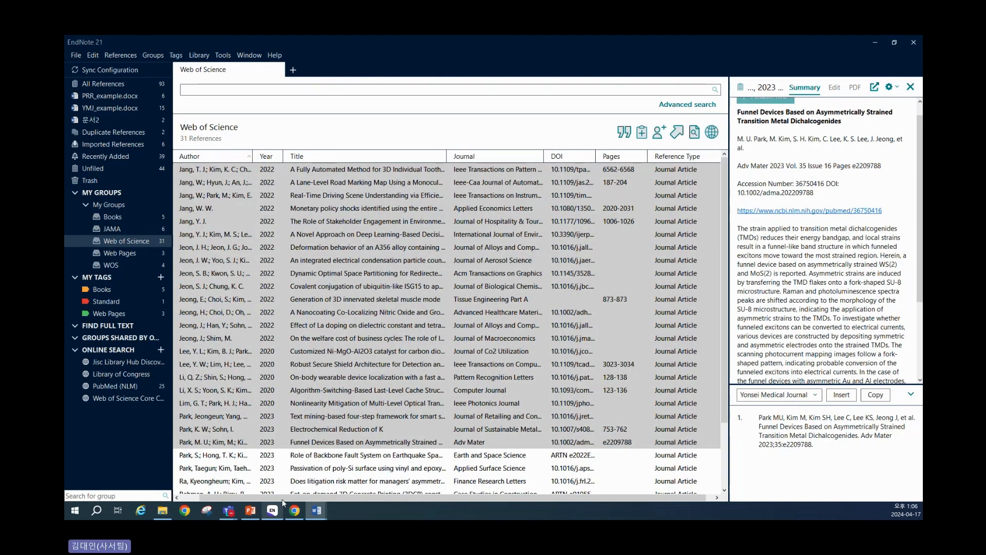
left_click(230, 416)
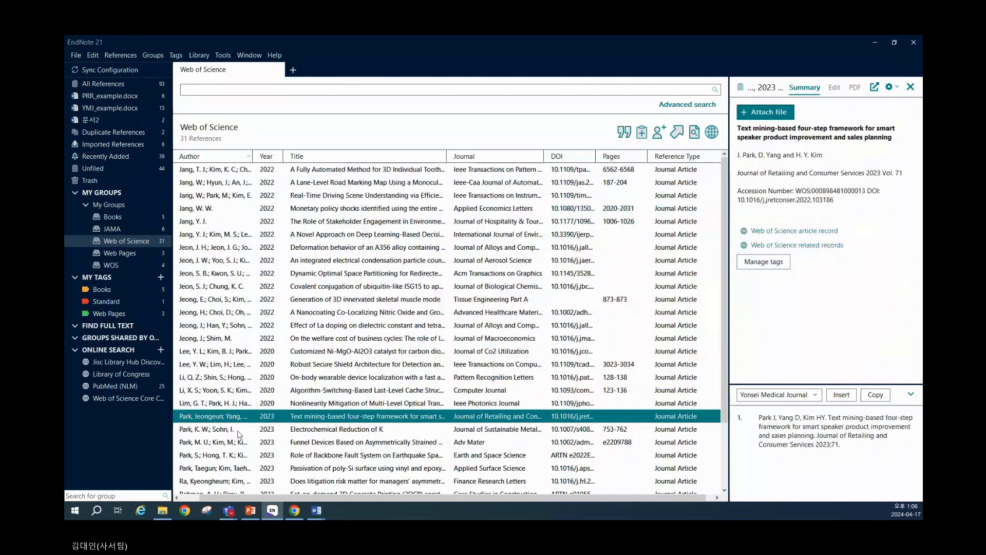
double_click(238, 432)
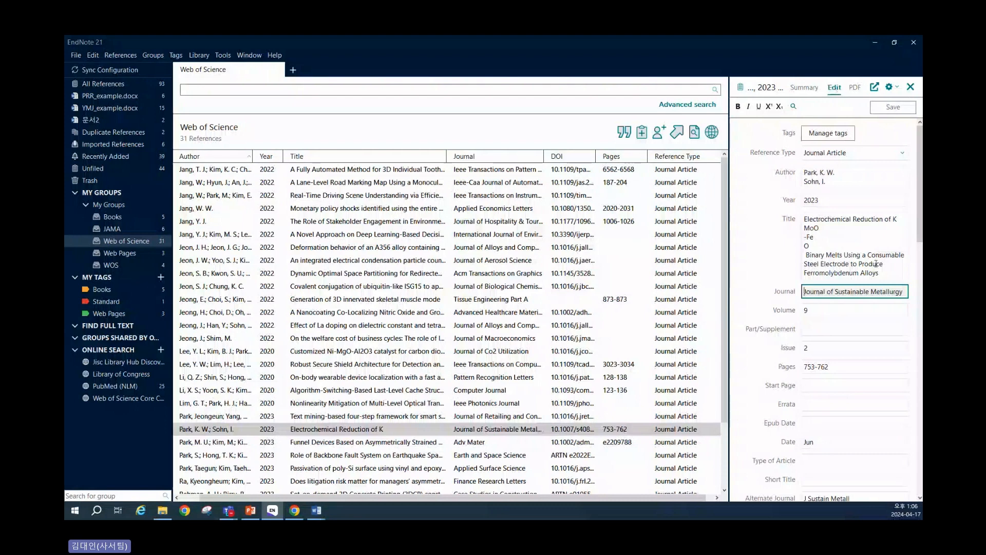
left_click(878, 216)
key("Up")
key("End")
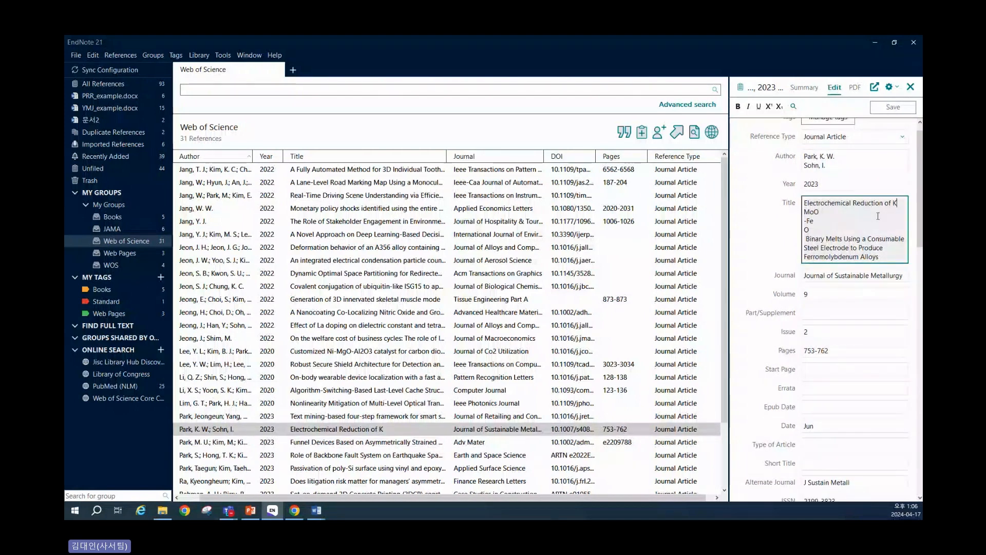
key("Delete")
key("Delete")
key("End")
key("Delete")
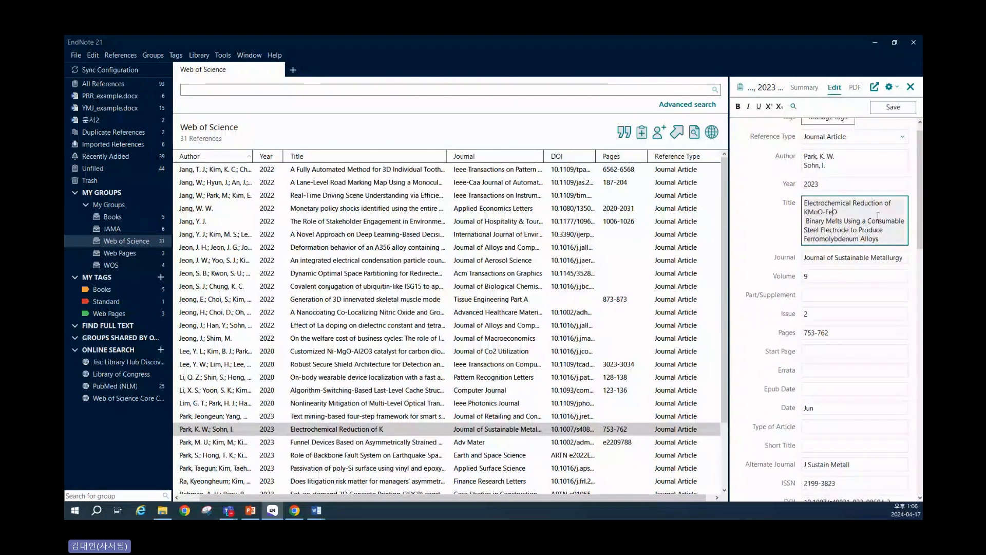
key("Delete")
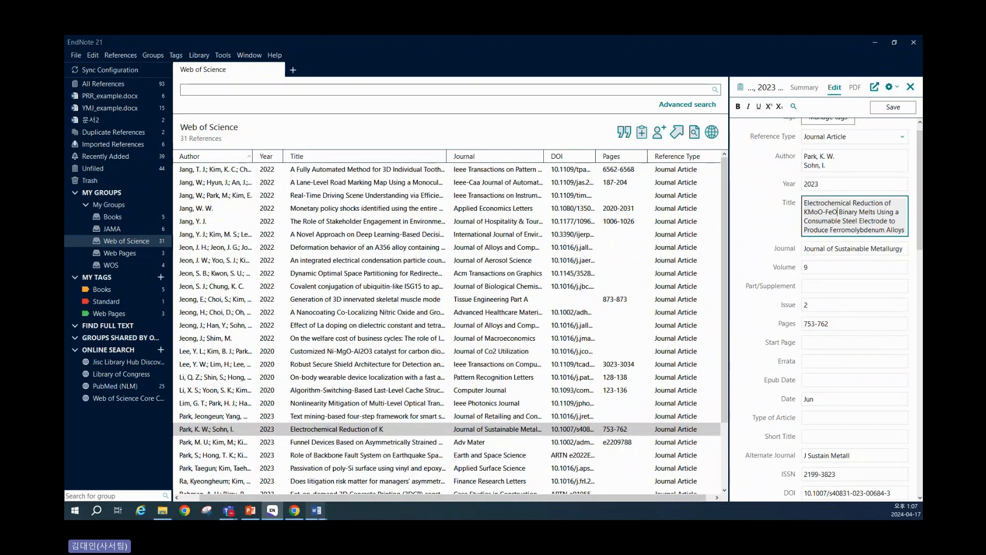
Switch back to the 문서2 document in Word and review the pasted reference list.
left_click(317, 510)
left_click(413, 462)
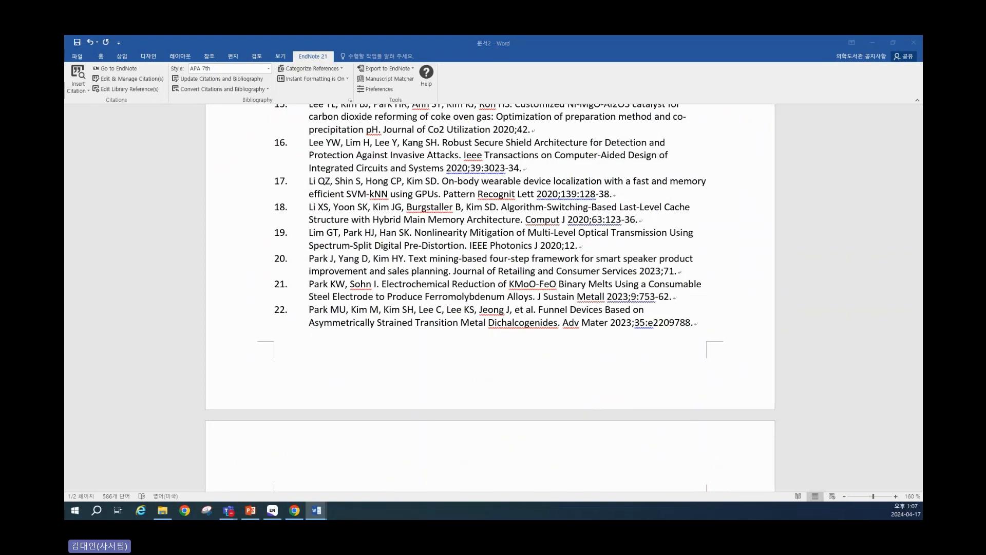
scroll(488, 298, "up", 5)
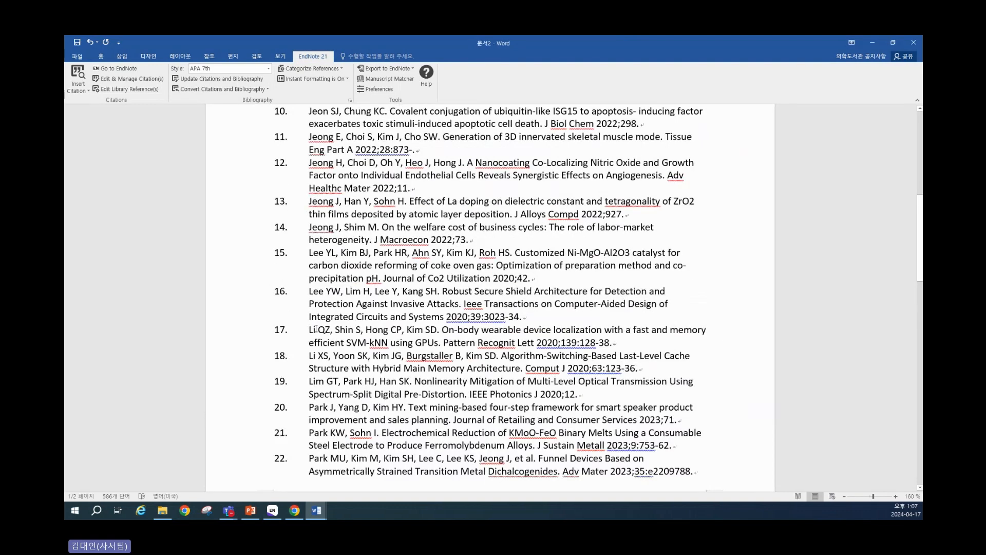